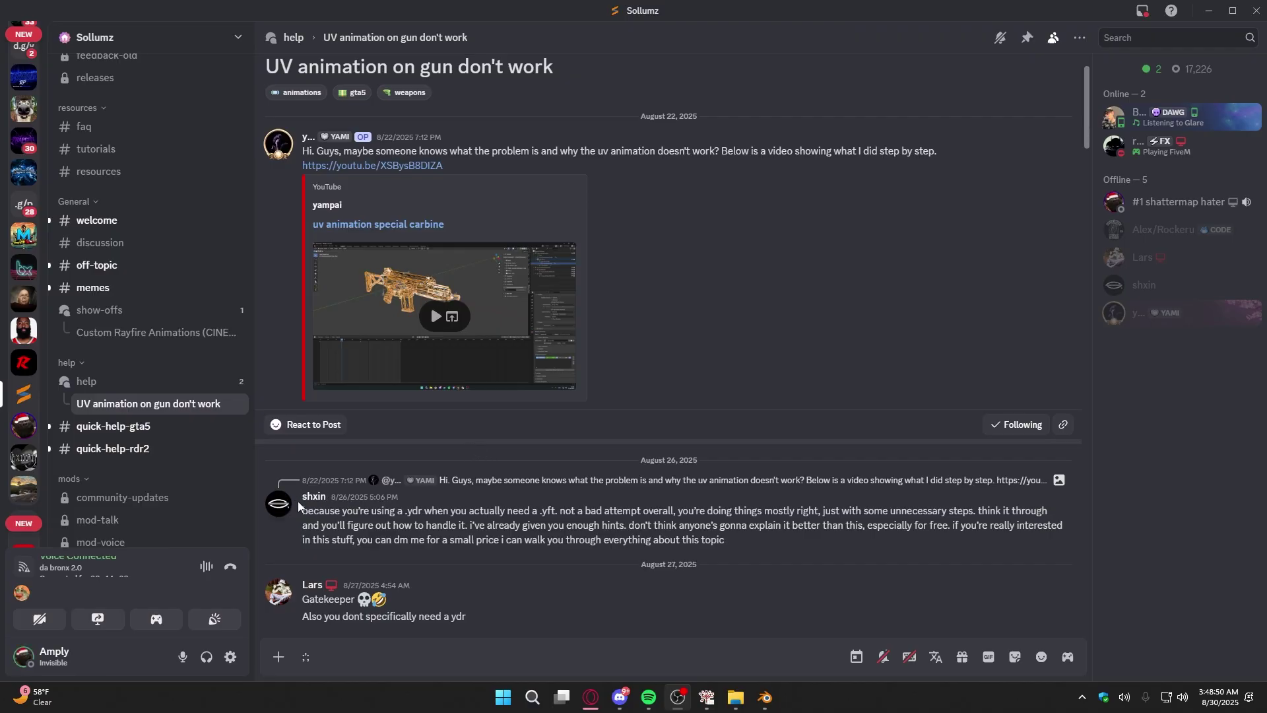
- Read the forum post about the gun's UV animation not working and the first reply about using a .yft
{"action": "scroll", "coordinate": [360, 469], "scroll_direction": "down", "scroll_amount": 1}
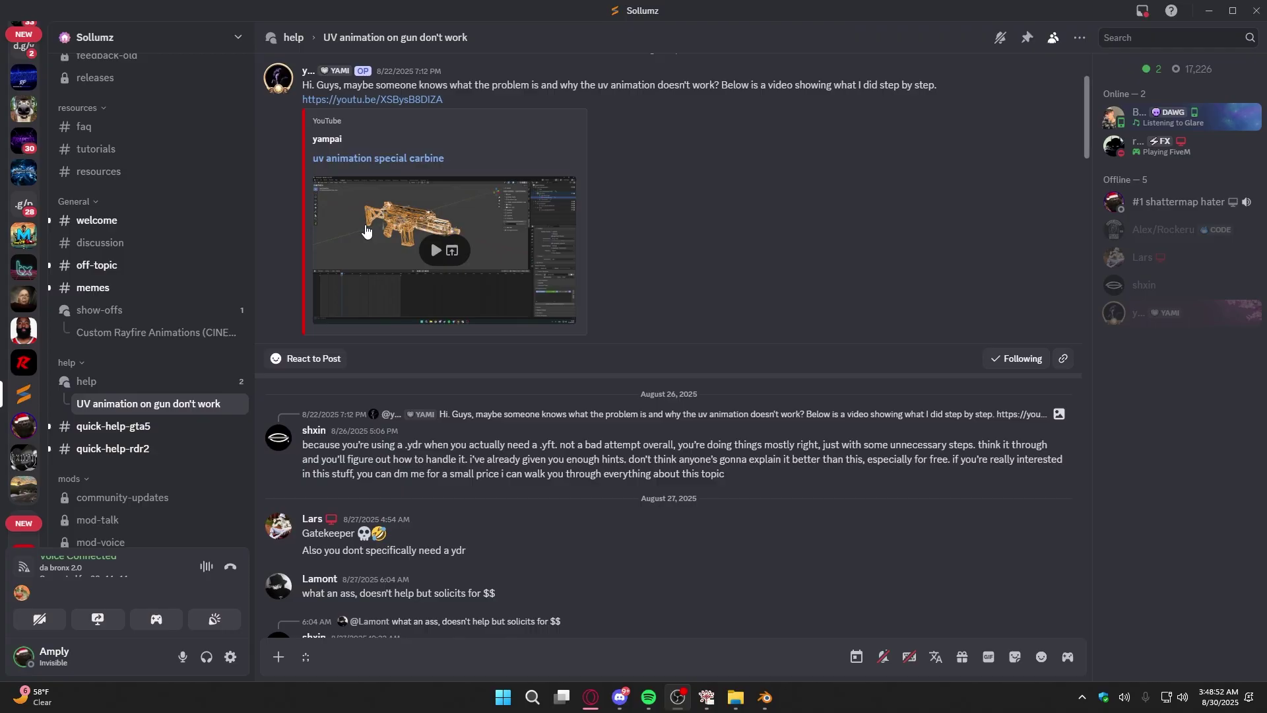
{"action": "scroll", "coordinate": [367, 231], "scroll_direction": "up", "scroll_amount": 1}
{"action": "scroll", "coordinate": [350, 330], "scroll_direction": "down", "scroll_amount": 1}
{"action": "triple_click", "coordinate": [341, 443]}
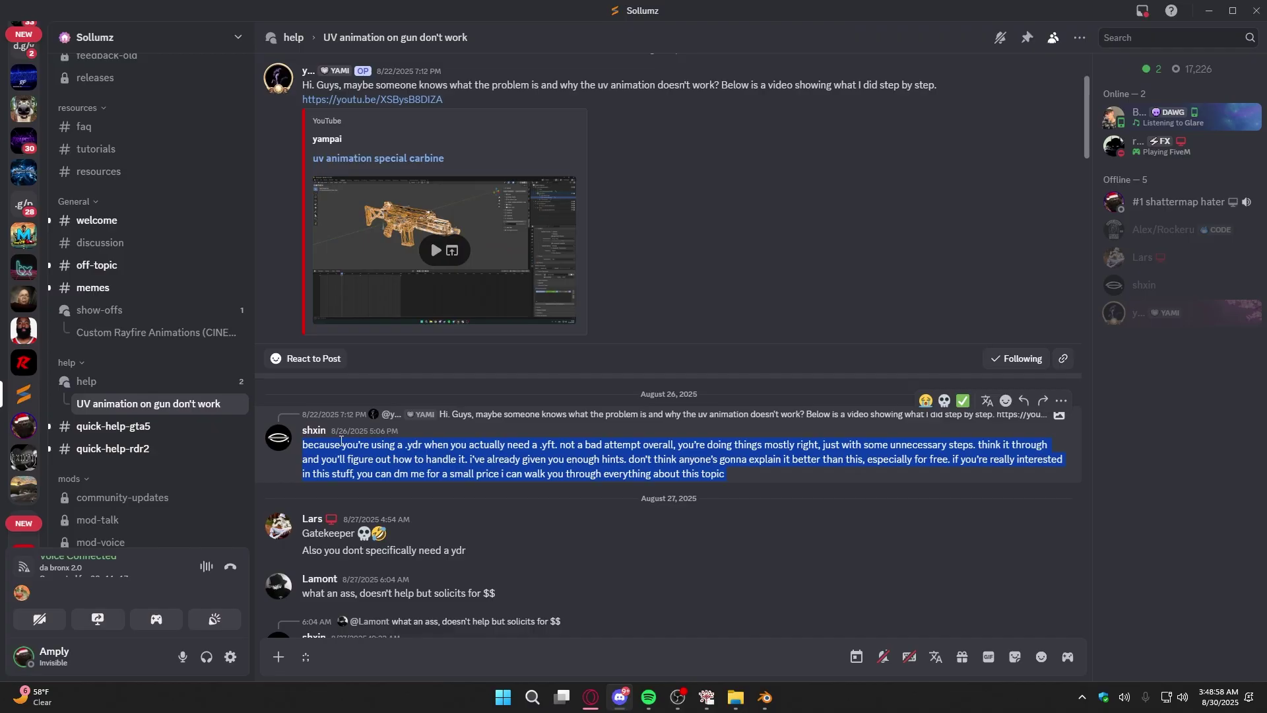
{"action": "left_click", "coordinate": [341, 440]}
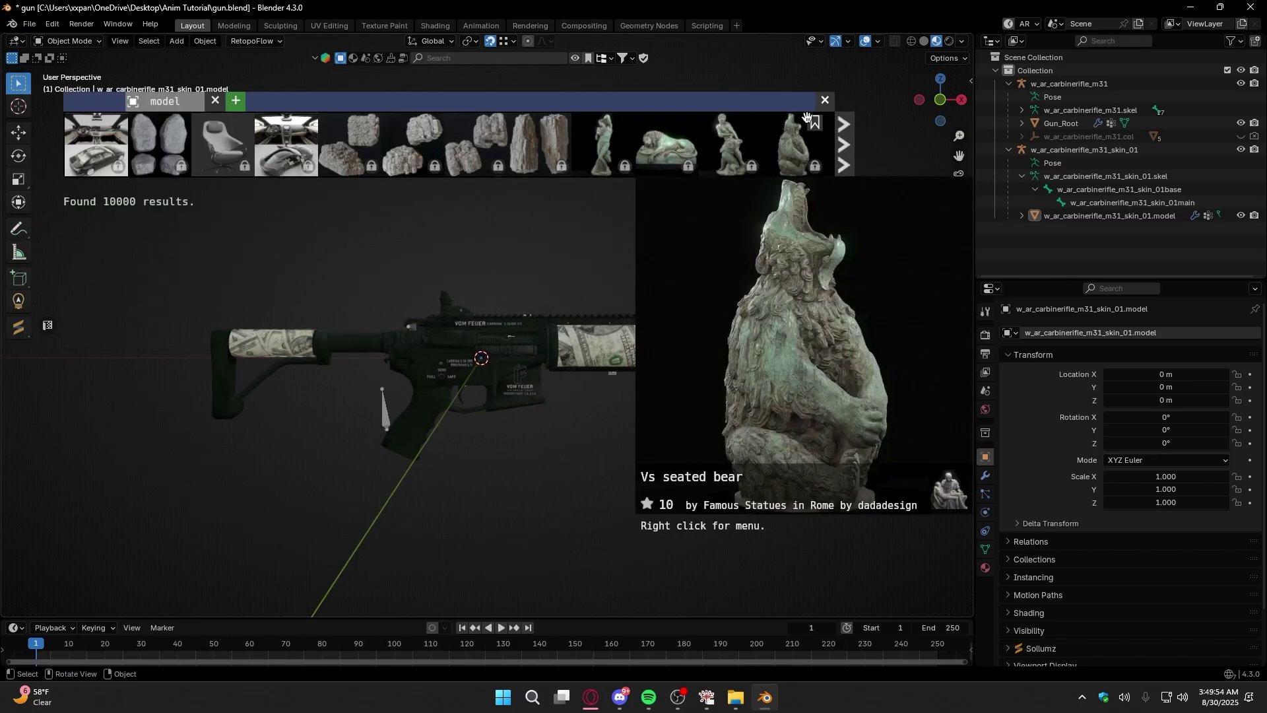
- In Blender, close the asset search results and select the banknote skin mesh w_ar_carbinerifle_m31_skin_01.model on the carbine
{"action": "left_click", "coordinate": [825, 99]}
{"action": "left_click_drag", "start_coordinate": [491, 319], "coordinate": [505, 346]}
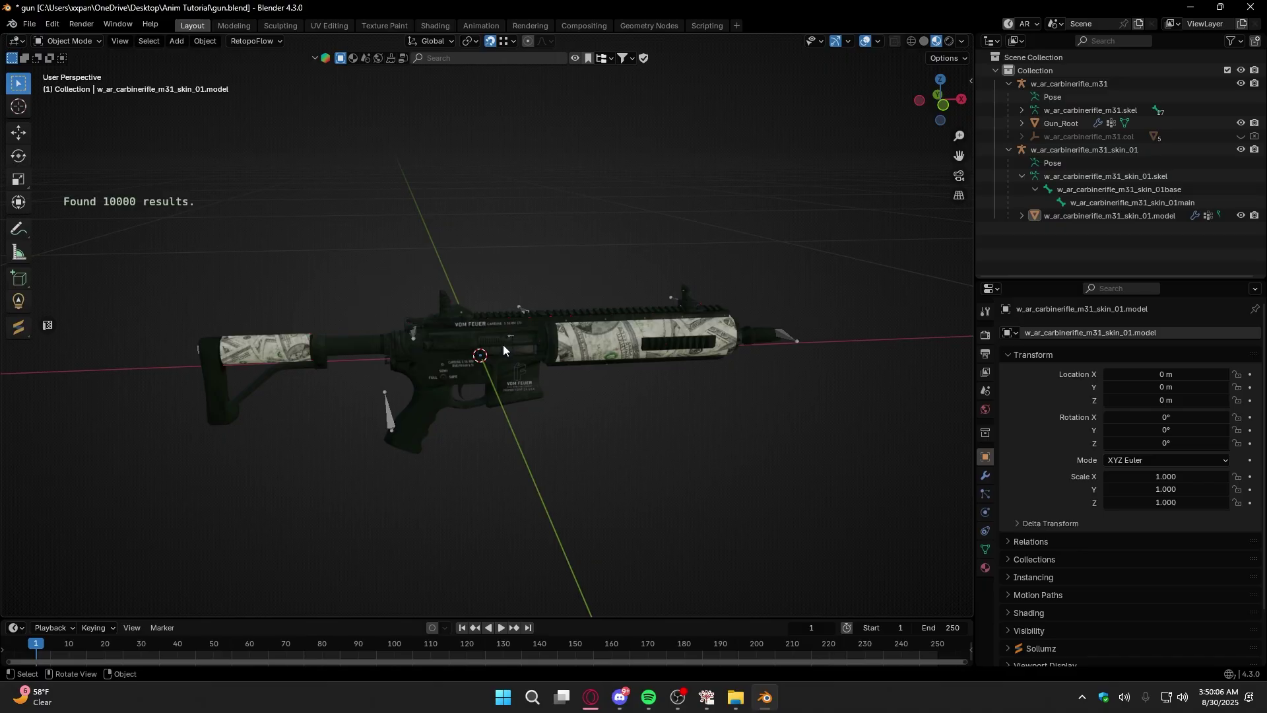
{"action": "left_click_drag", "start_coordinate": [503, 344], "coordinate": [557, 320]}
{"action": "left_click", "coordinate": [558, 320]}
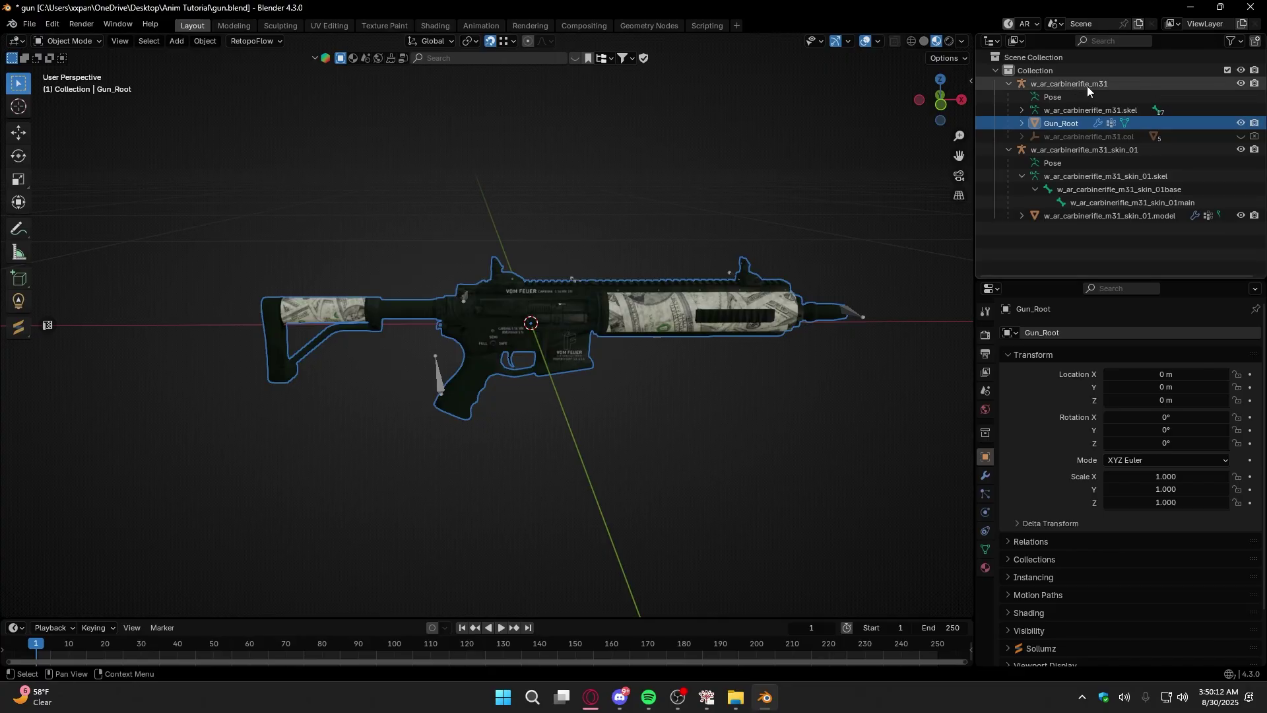
{"action": "left_click", "coordinate": [691, 248]}
{"action": "left_click_drag", "start_coordinate": [691, 248], "coordinate": [658, 320]}
{"action": "left_click", "coordinate": [610, 318]}
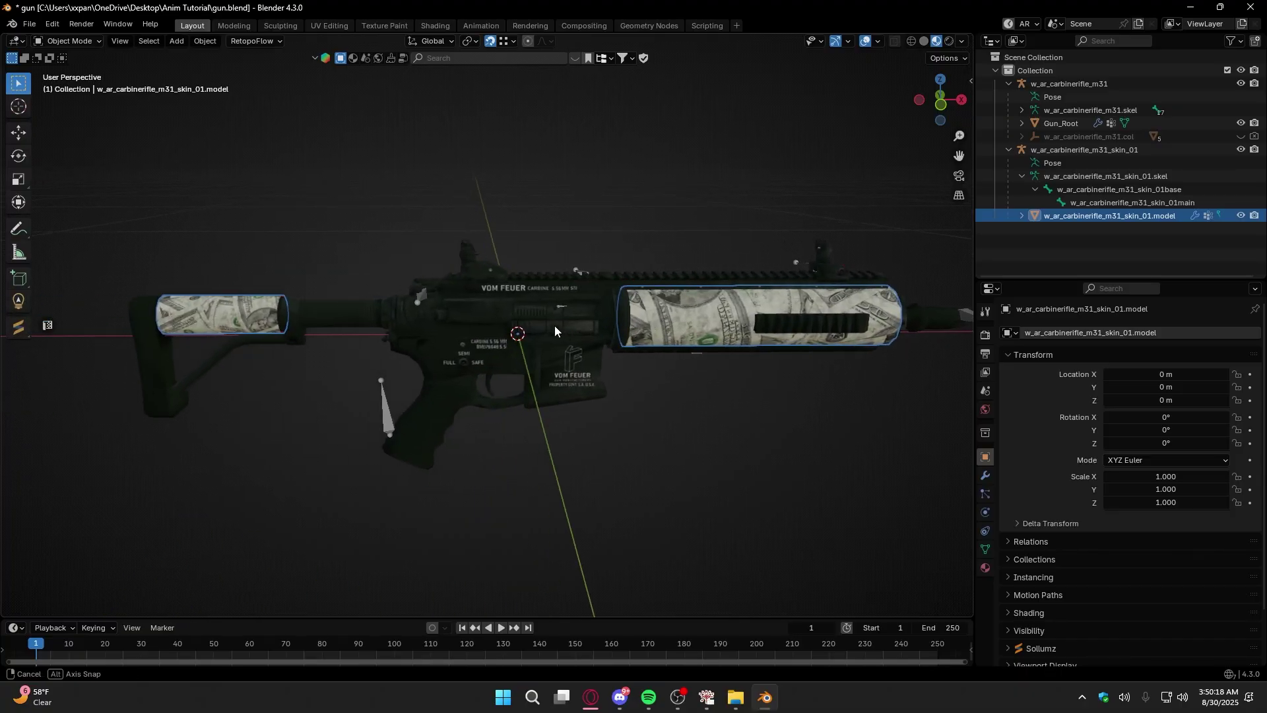
- Hide the banknote skin mesh to inspect the plain gun body beneath it, and unhide it again
{"action": "scroll", "coordinate": [556, 324], "scroll_direction": "up", "scroll_amount": 1}
{"action": "mouse_move", "coordinate": [559, 316]}
{"action": "left_mouse_down"}
{"action": "mouse_move", "coordinate": [598, 318]}
{"action": "mouse_move", "coordinate": [516, 318]}
{"action": "mouse_move", "coordinate": [592, 323]}
{"action": "mouse_move", "coordinate": [552, 326]}
{"action": "mouse_move", "coordinate": [560, 334]}
{"action": "left_mouse_up"}
{"action": "key", "text": "h"}
{"action": "scroll", "coordinate": [524, 321], "scroll_direction": "up", "scroll_amount": 1}
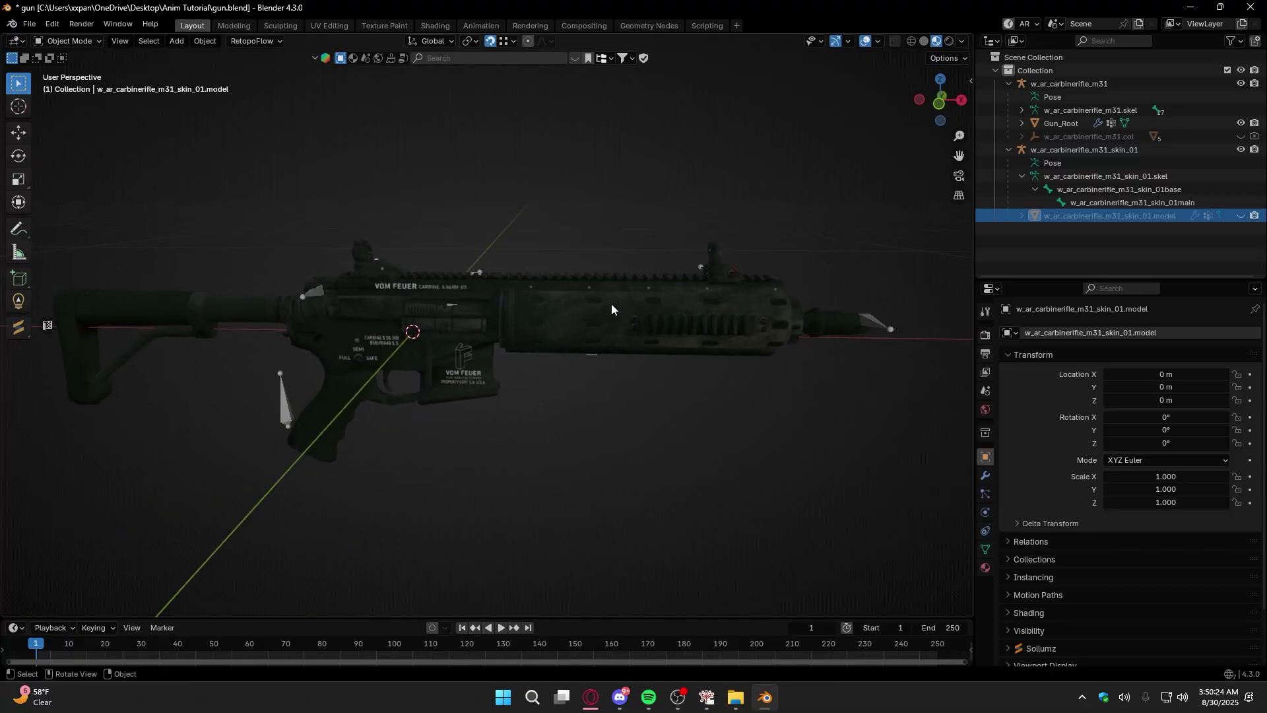
{"action": "left_click_drag", "start_coordinate": [493, 313], "coordinate": [573, 308]}
{"action": "key", "text": "alt+h"}
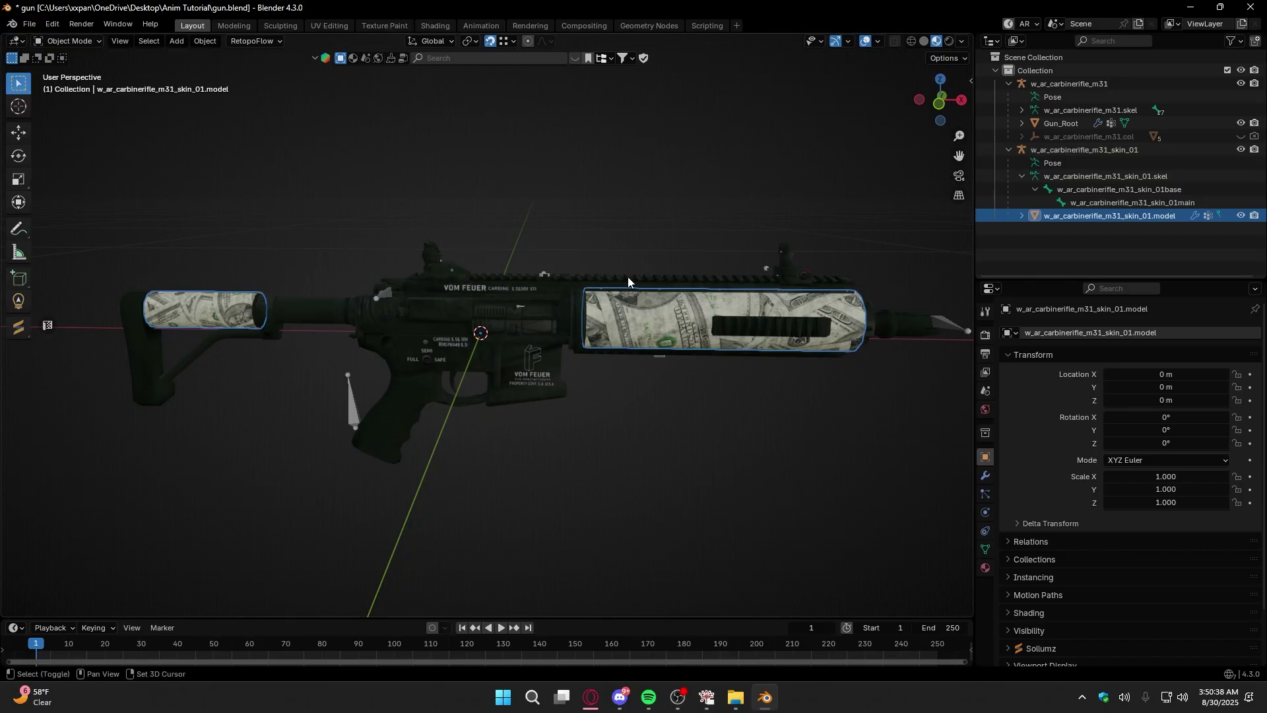
- Add a Translate UV transformation to the animation tracks of the skin's W_AR_CR_Notes_M31_d material
{"action": "left_click_drag", "start_coordinate": [797, 426], "coordinate": [780, 421]}
{"action": "left_click", "coordinate": [985, 569]}
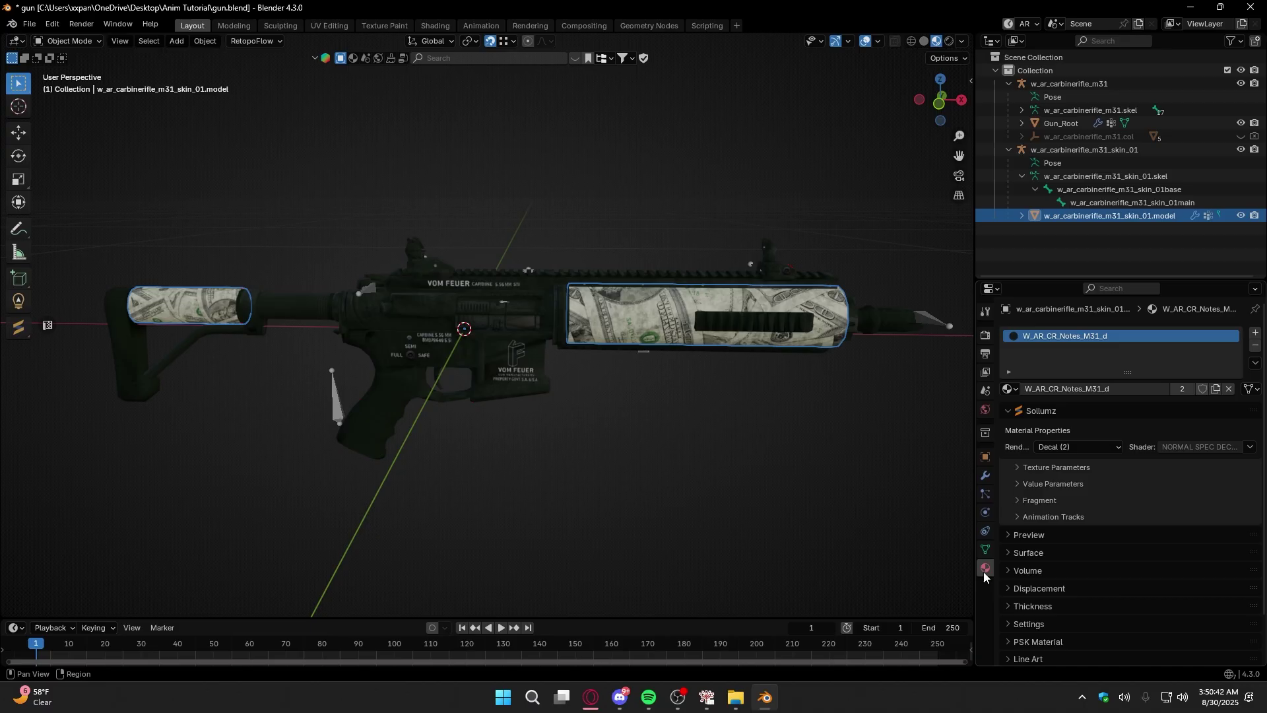
{"action": "left_click", "coordinate": [1039, 516]}
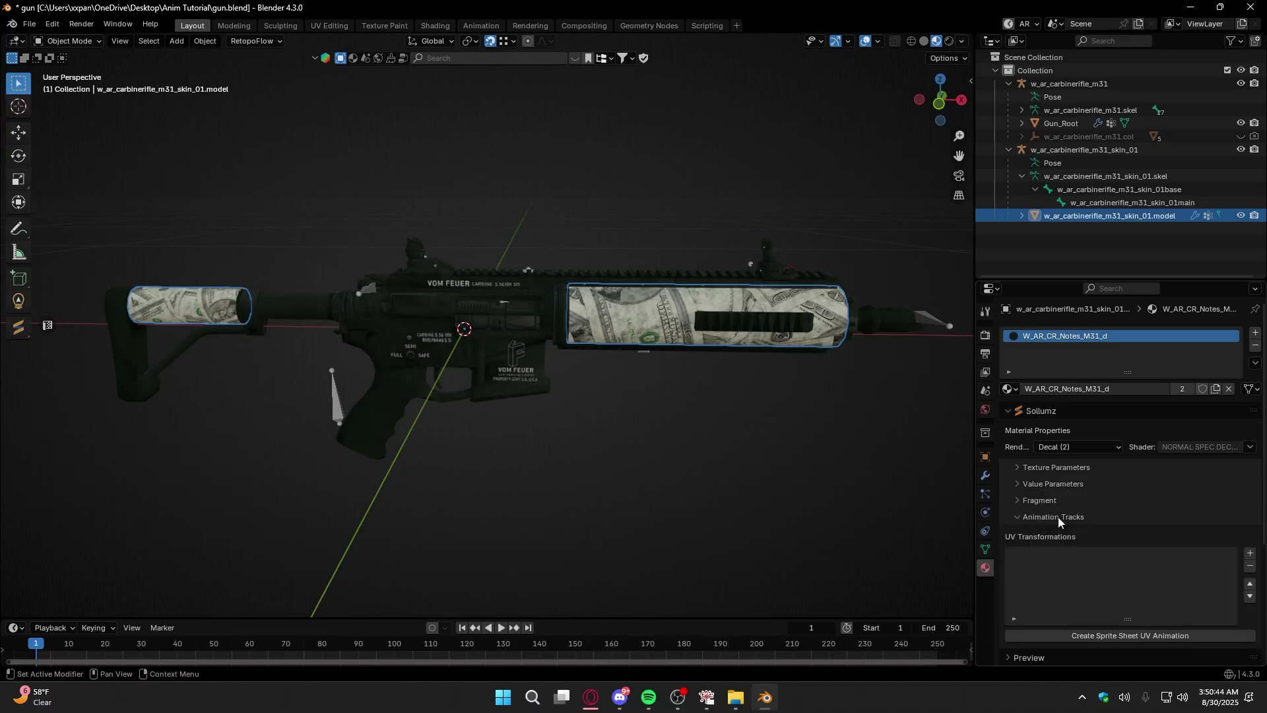
{"action": "scroll", "coordinate": [1056, 521], "scroll_direction": "down", "scroll_amount": 1}
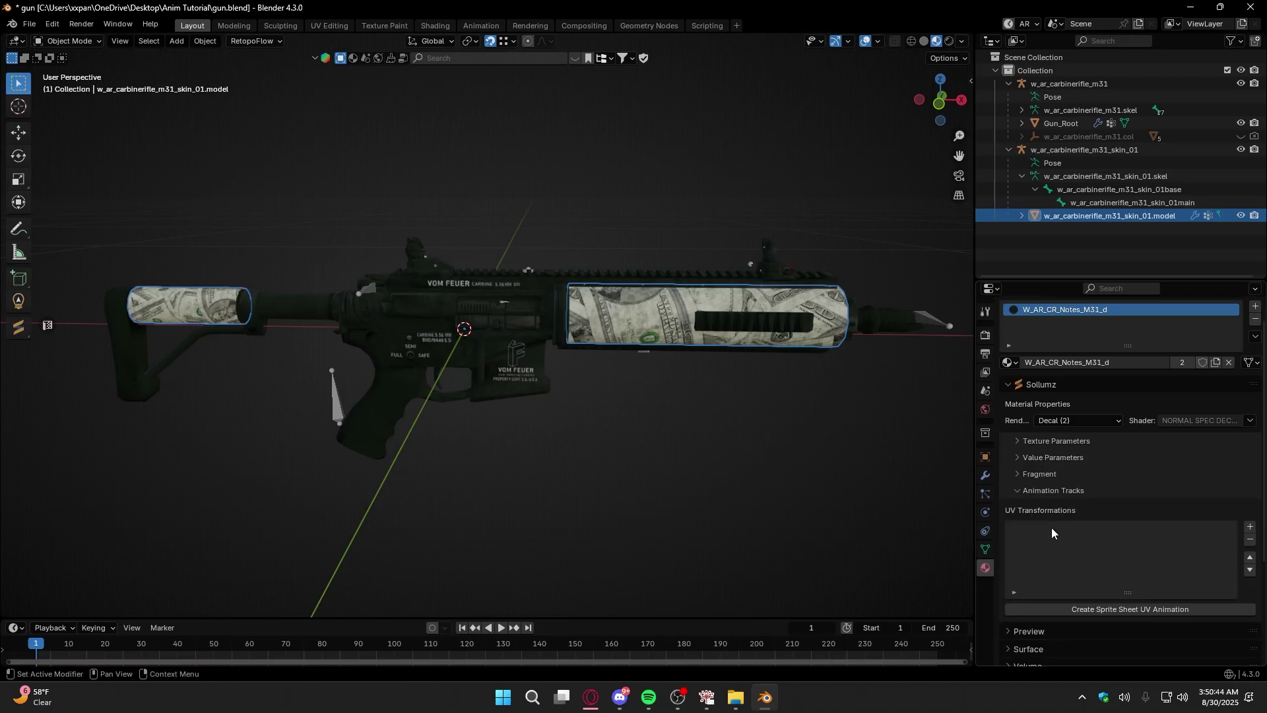
{"action": "left_click", "coordinate": [1250, 527]}
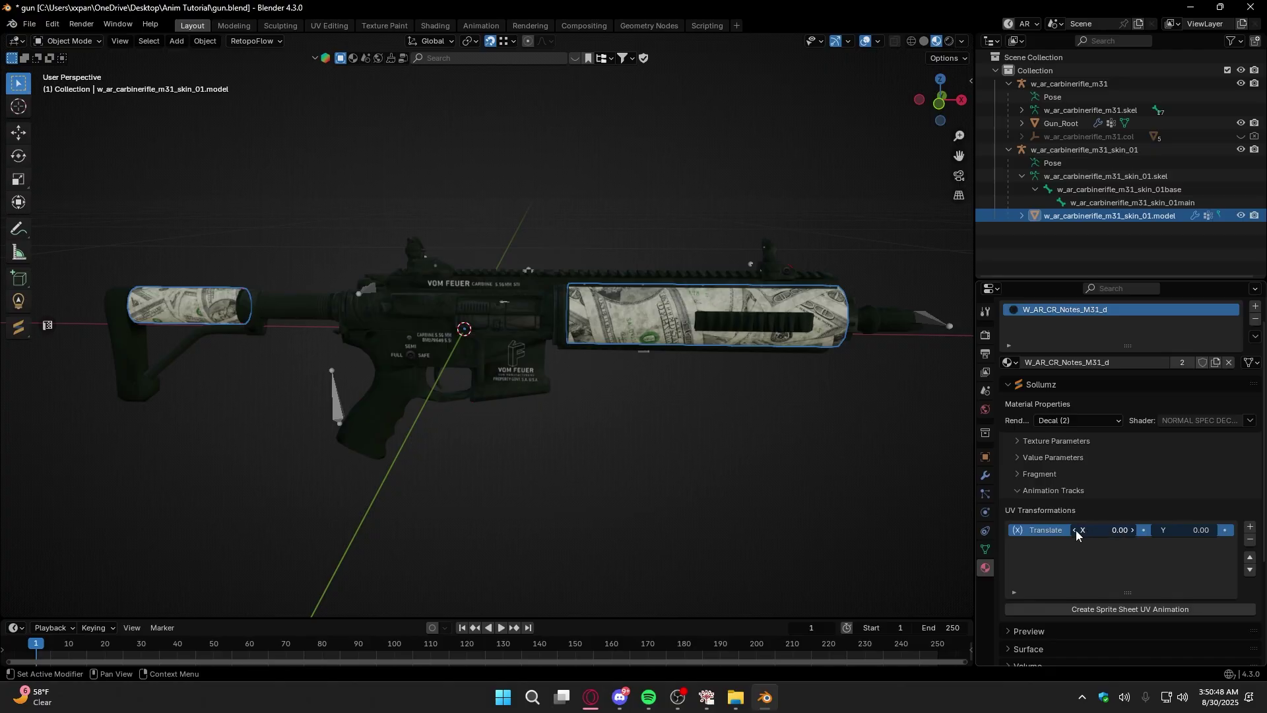
- Set the scene's frame range to start at 0 and end at 60, and enlarge the timeline
{"action": "left_click", "coordinate": [877, 629]}
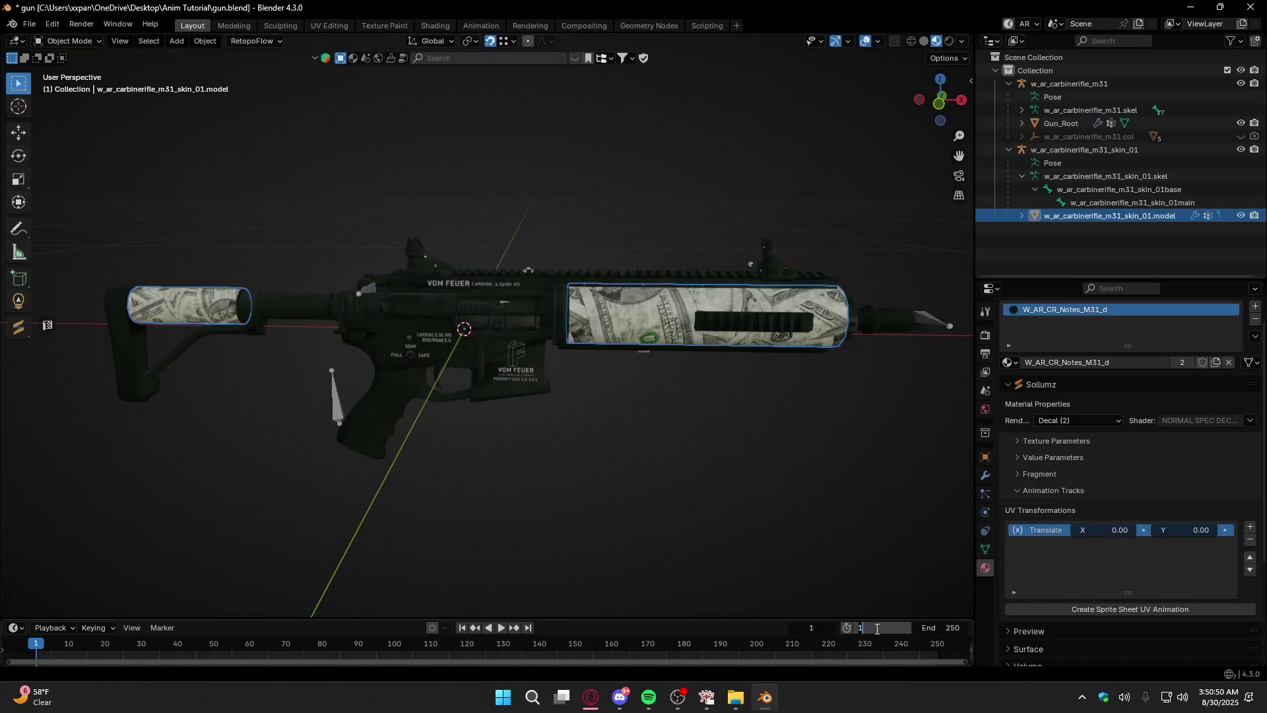
{"action": "type", "text": "0"}
{"action": "key", "text": "Return"}
{"action": "left_click_drag", "start_coordinate": [877, 620], "coordinate": [898, 556]}
{"action": "left_click", "coordinate": [946, 565]}
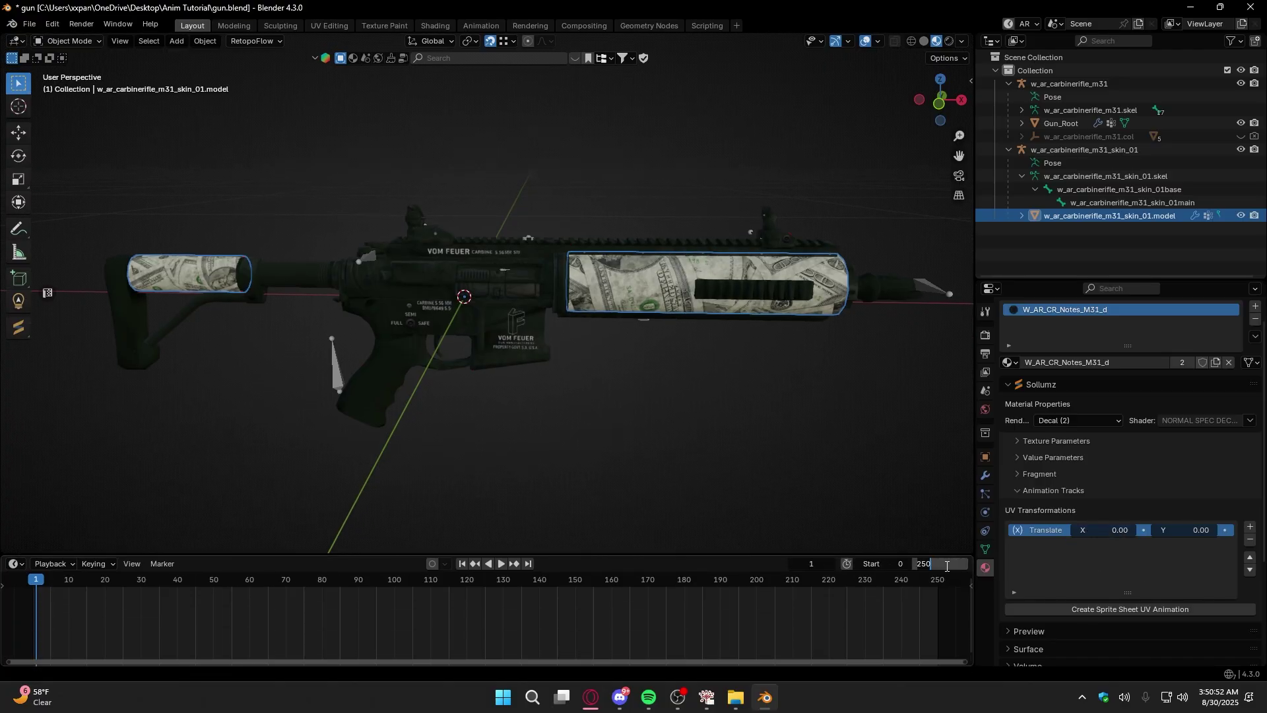
{"action": "type", "text": "60"}
{"action": "key", "text": "Return"}
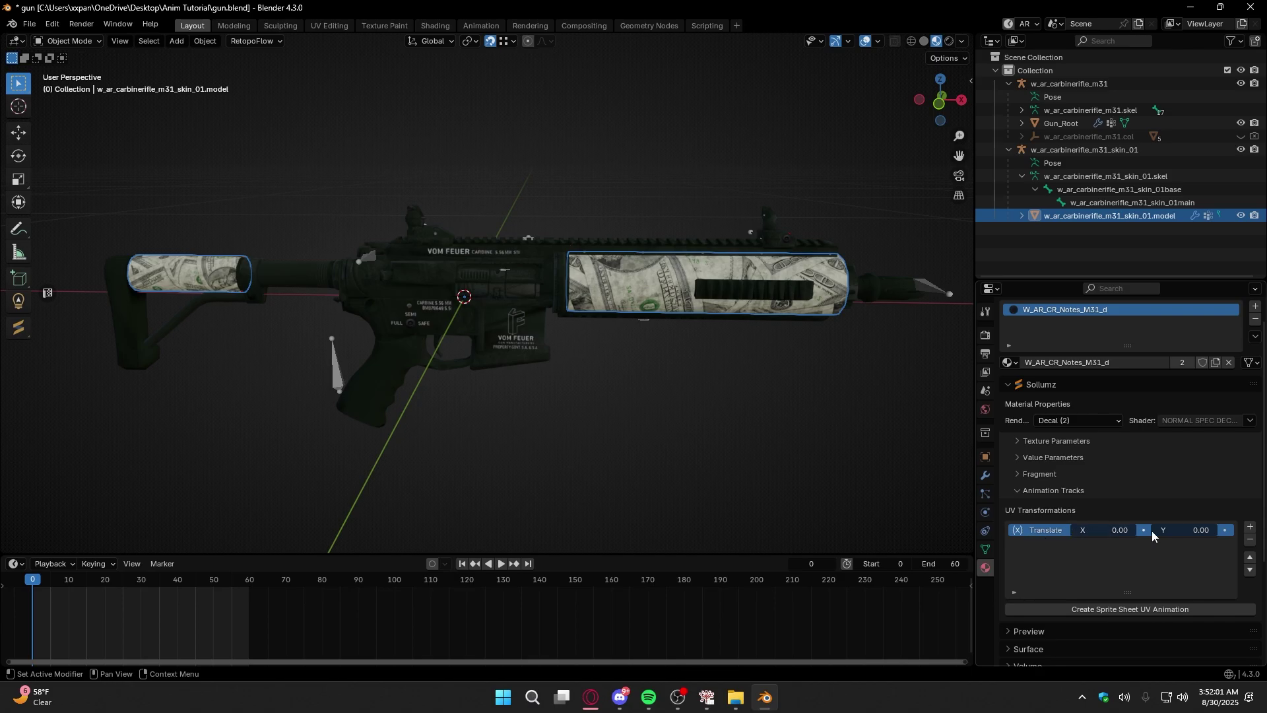
- Keyframe the UV Translate X and Y at 0.00 on frame 0 and at 0.50 on frame 30
{"action": "left_click", "coordinate": [1145, 531]}
{"action": "left_click", "coordinate": [1225, 531]}
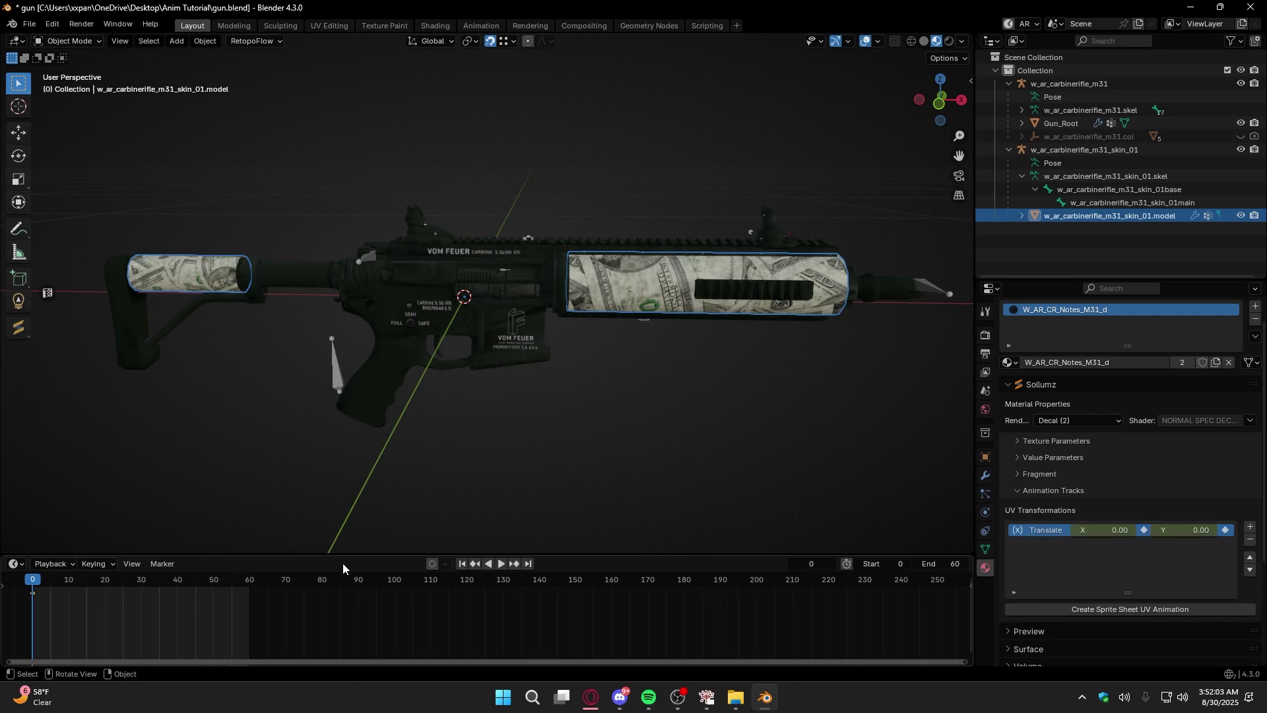
{"action": "left_click", "coordinate": [140, 581]}
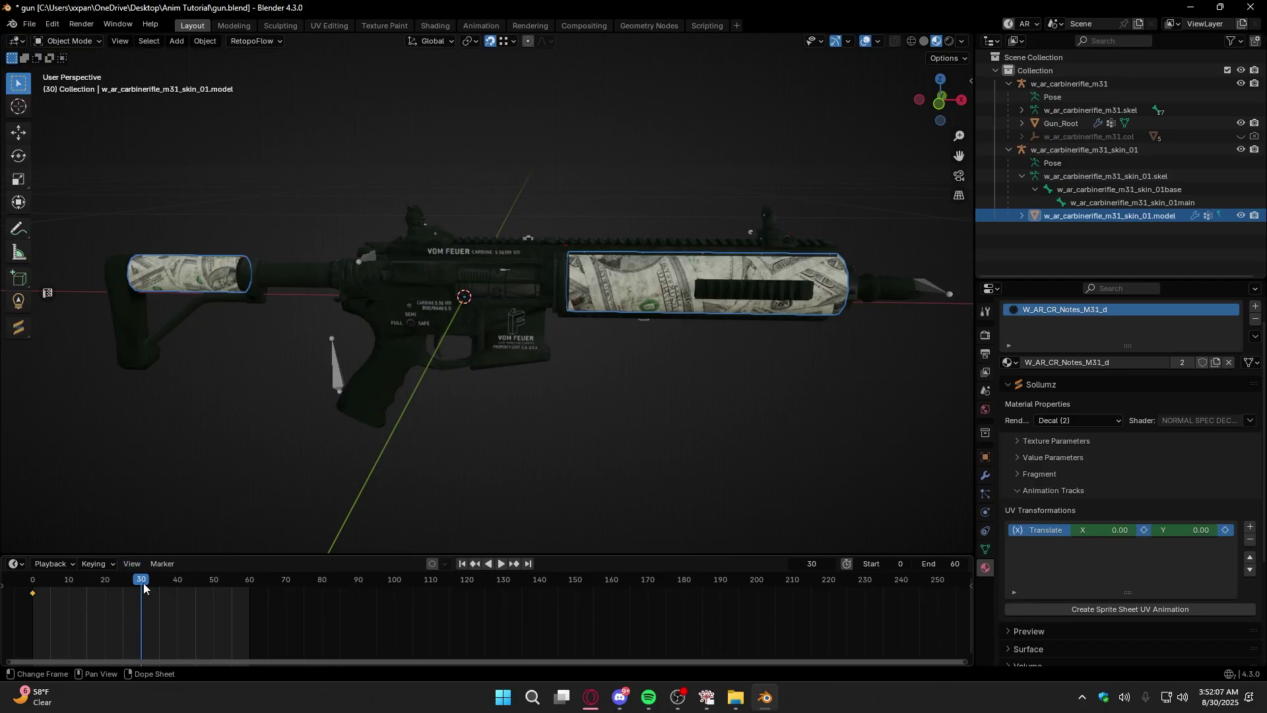
{"action": "left_click", "coordinate": [1115, 530]}
{"action": "type", "text": "0.0"}
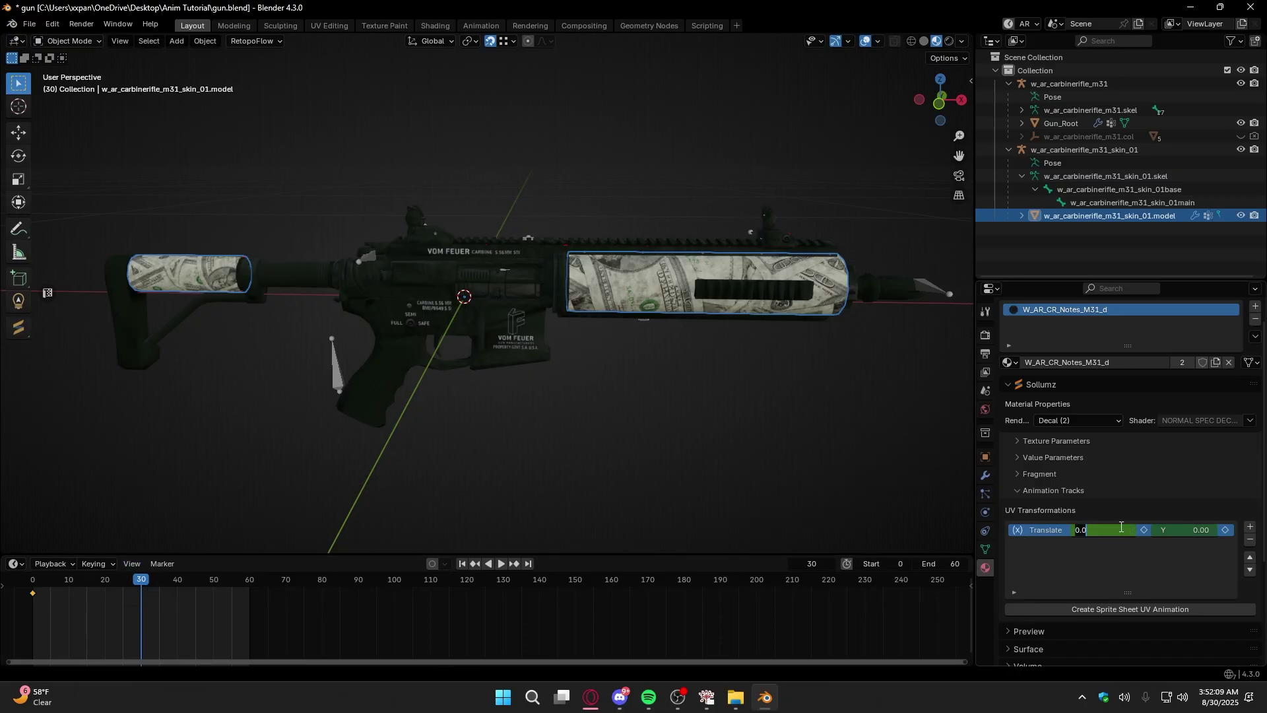
{"action": "key", "text": "BackSpace"}
{"action": "type", "text": "5"}
{"action": "key", "text": "Return"}
{"action": "left_click", "coordinate": [1188, 530]}
{"action": "type", "text": "0.0"}
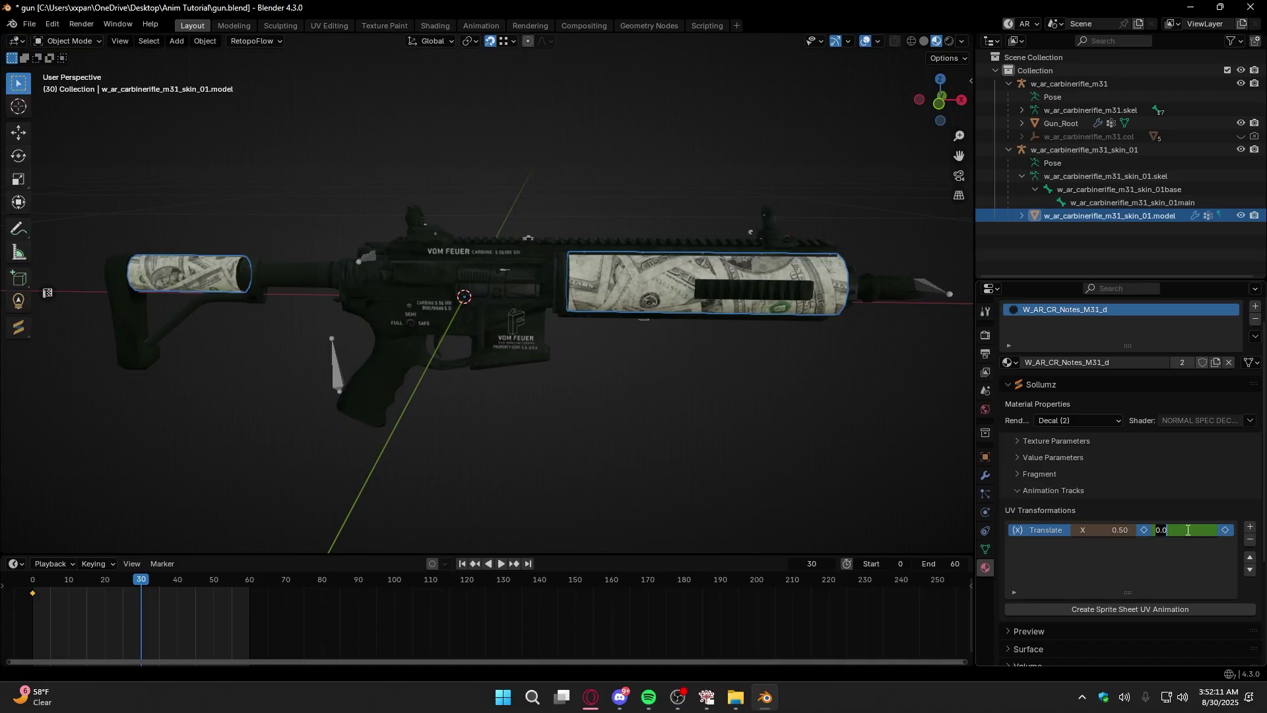
{"action": "key", "text": "BackSpace"}
{"action": "type", "text": "5"}
{"action": "key", "text": "Return"}
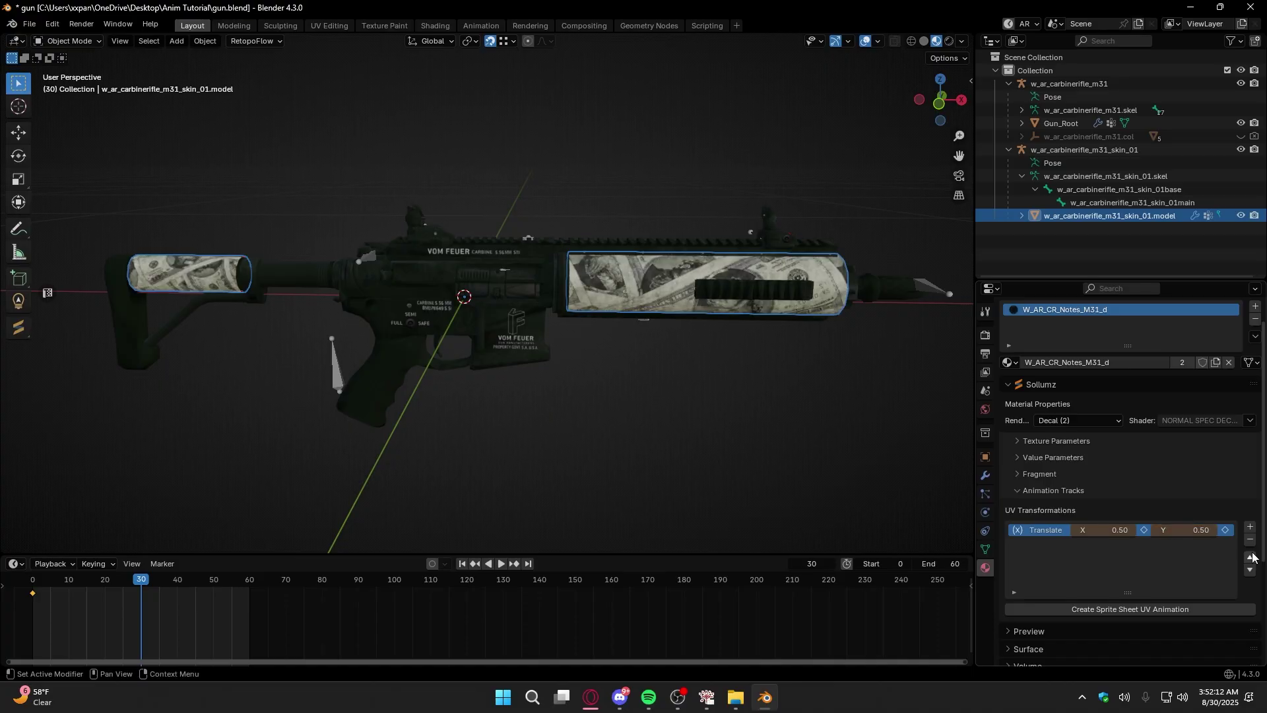
{"action": "left_click", "coordinate": [1225, 530]}
{"action": "left_click", "coordinate": [1145, 530]}
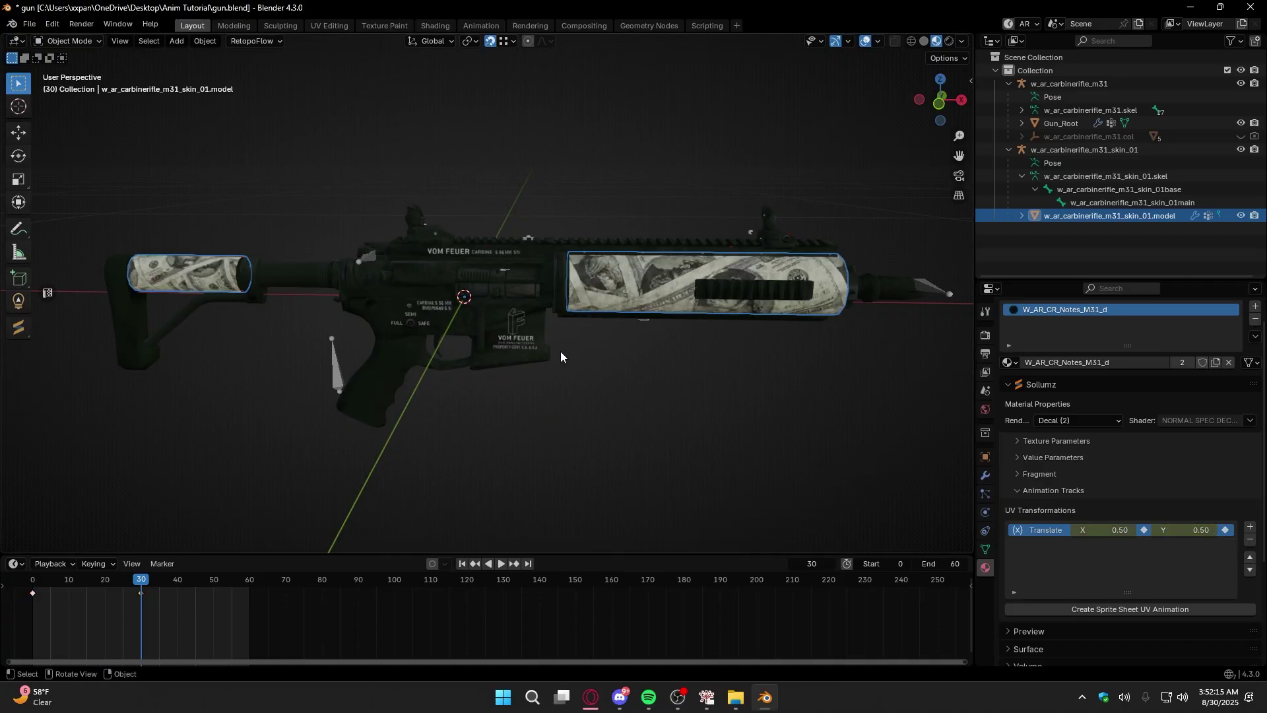
- Keyframe the UV Translate X and Y at 0.00 on frame 60
{"action": "key", "text": "space"}
{"action": "left_click_drag", "start_coordinate": [141, 580], "coordinate": [249, 586]}
{"action": "key", "text": "space"}
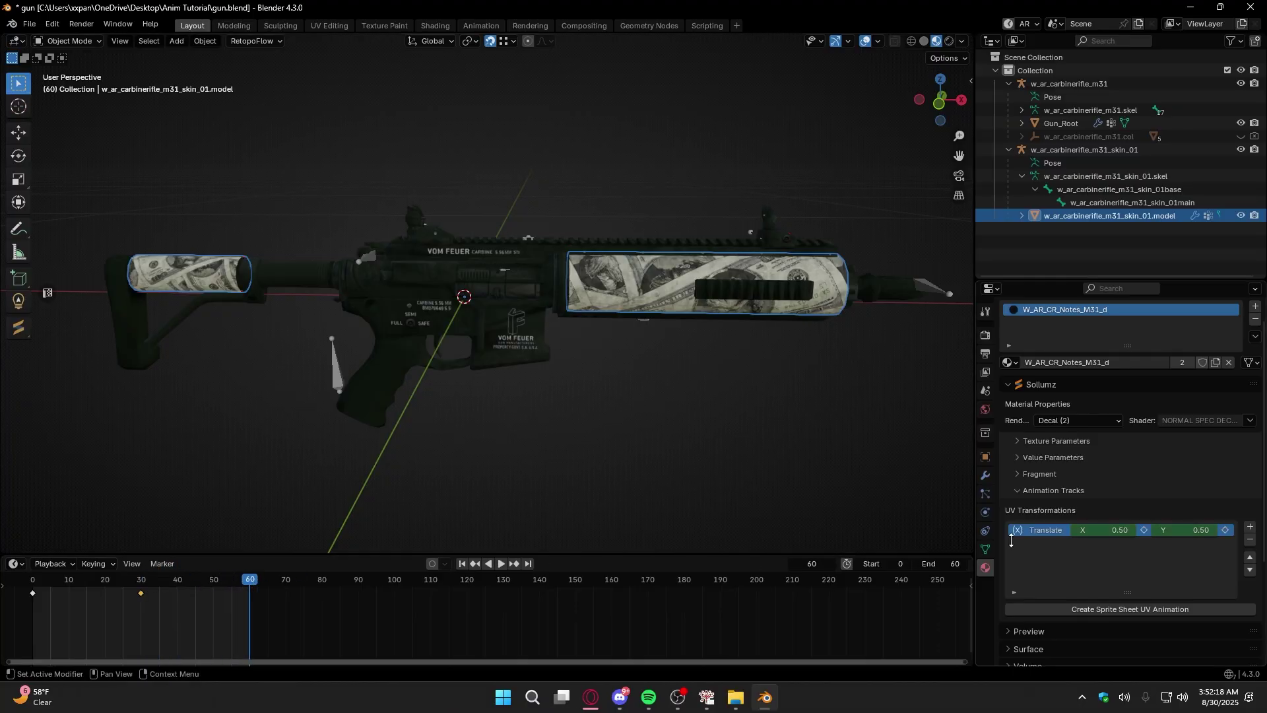
{"action": "left_click", "coordinate": [1116, 530]}
{"action": "type", "text": "0"}
{"action": "key", "text": "Tab"}
{"action": "type", "text": "0"}
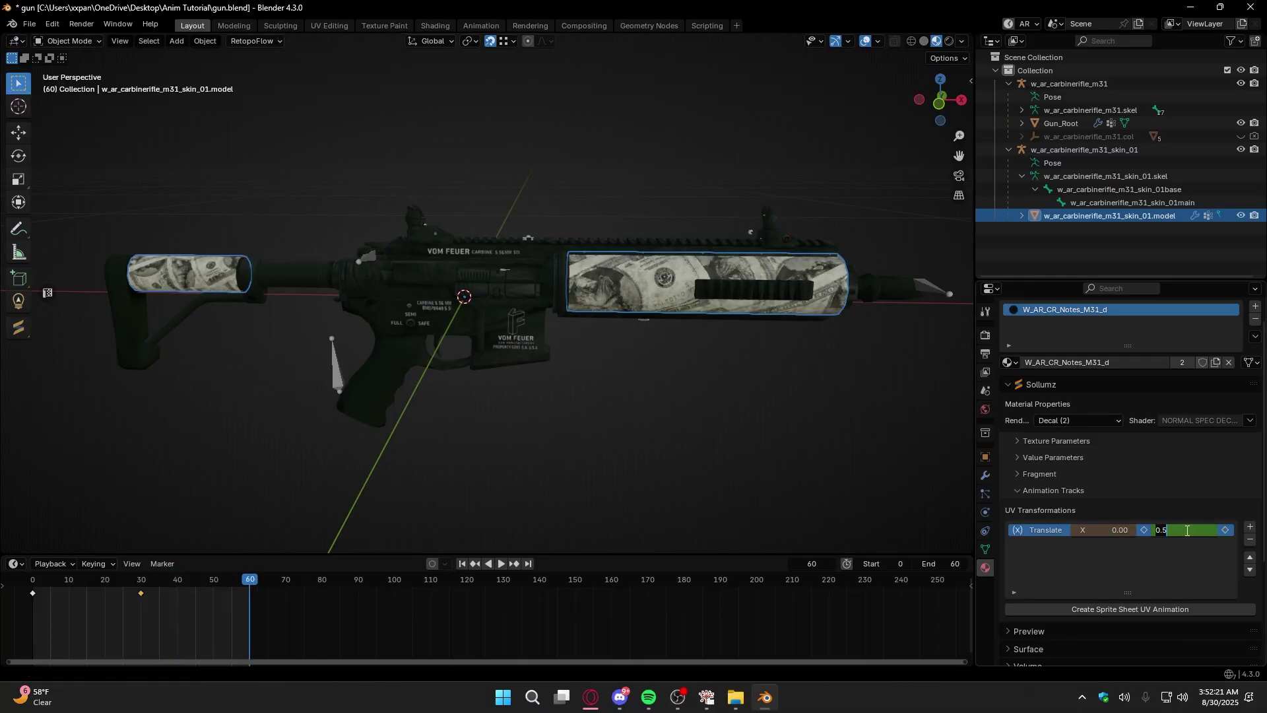
{"action": "key", "text": "Return"}
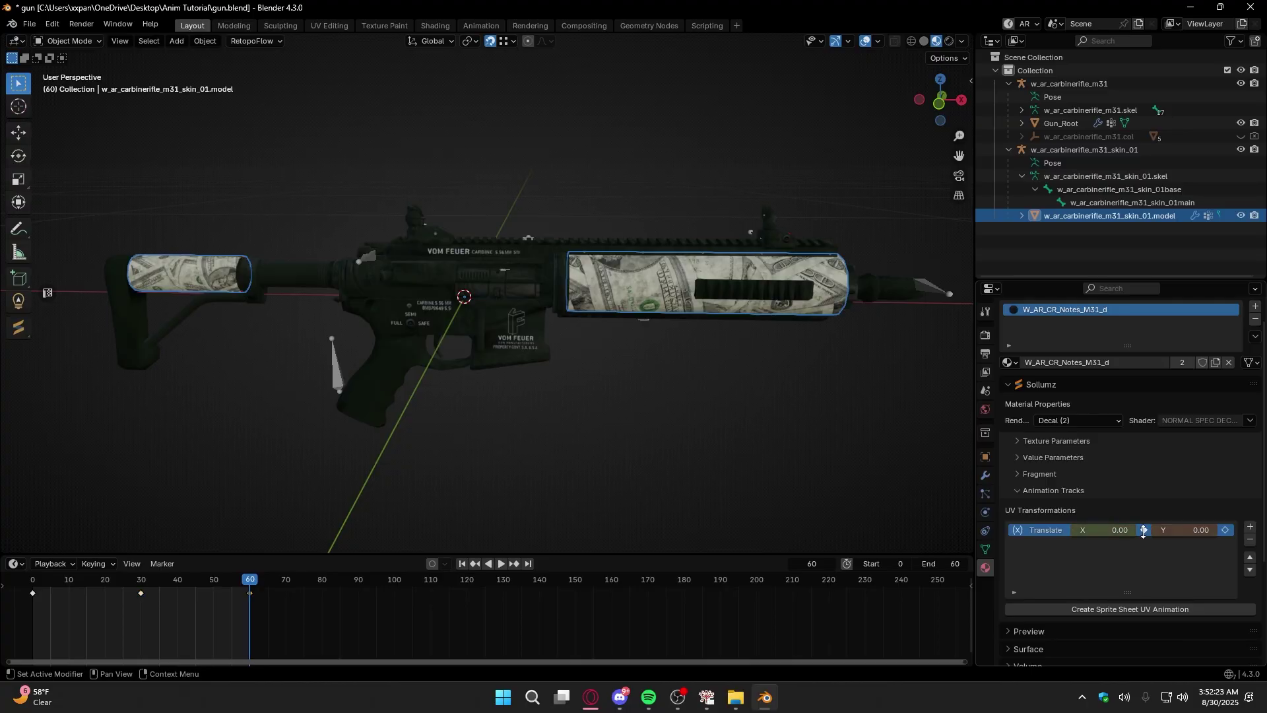
{"action": "left_click", "coordinate": [1144, 530]}
{"action": "left_click", "coordinate": [1225, 530]}
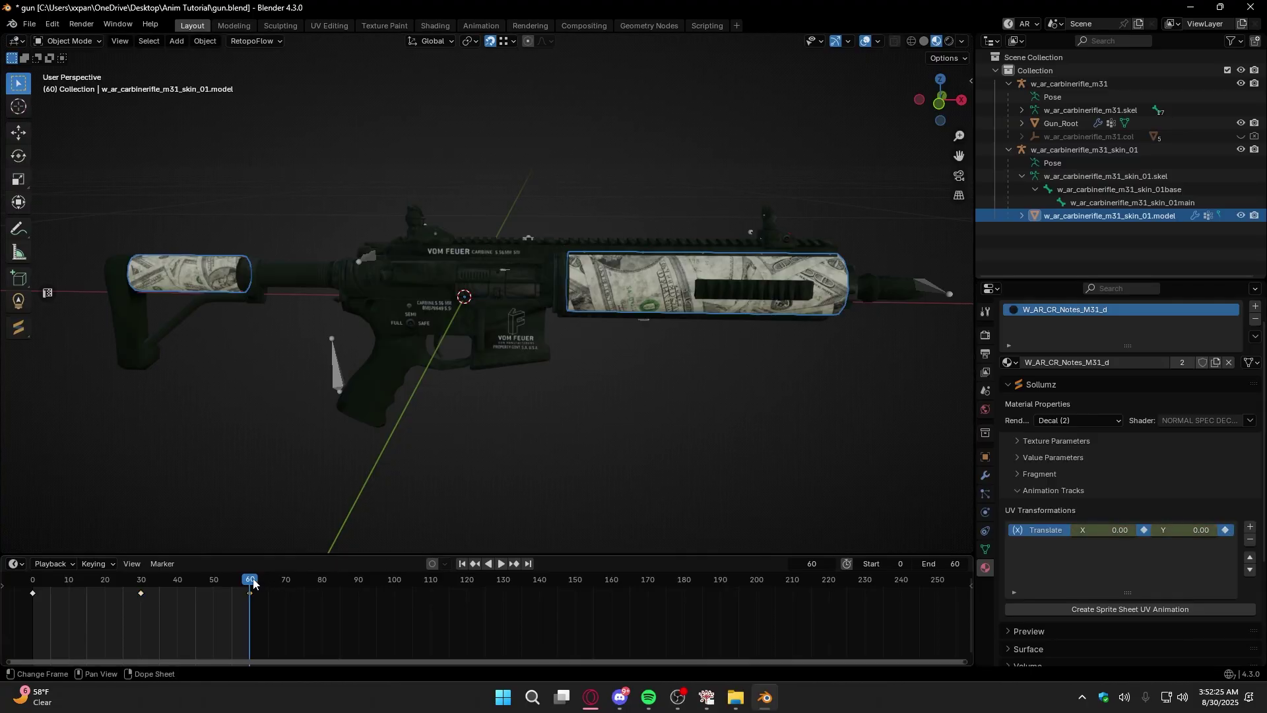
- Play the UV animation from frame 0 on the deselected skin and compare its first and last frames
{"action": "left_click_drag", "start_coordinate": [251, 581], "coordinate": [34, 583]}
{"action": "key", "text": "space"}
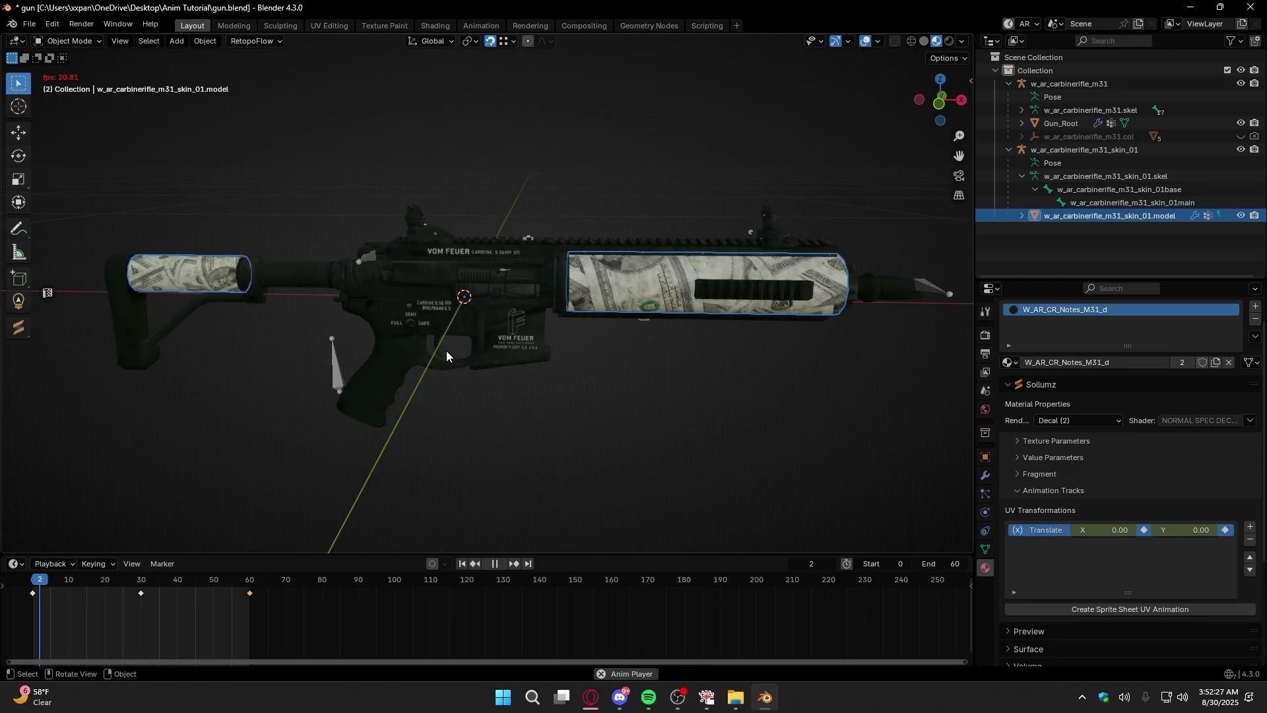
{"action": "left_click", "coordinate": [727, 357]}
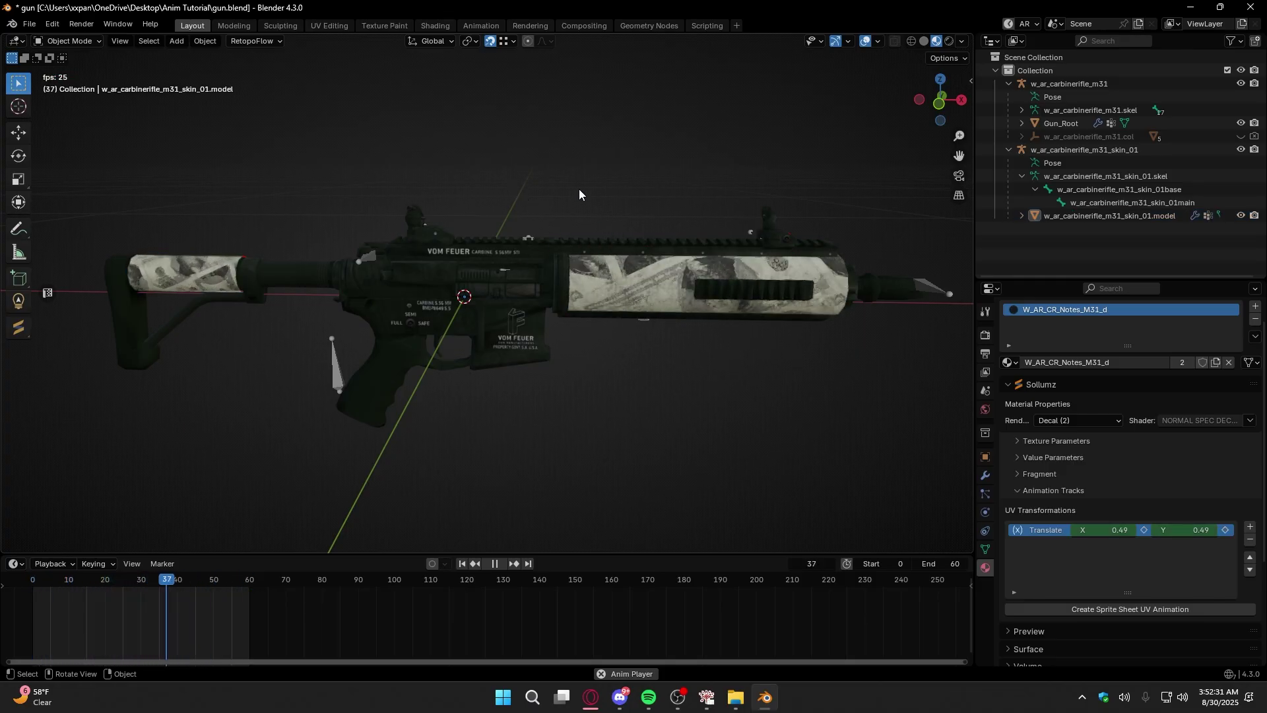
{"action": "key", "text": "space"}
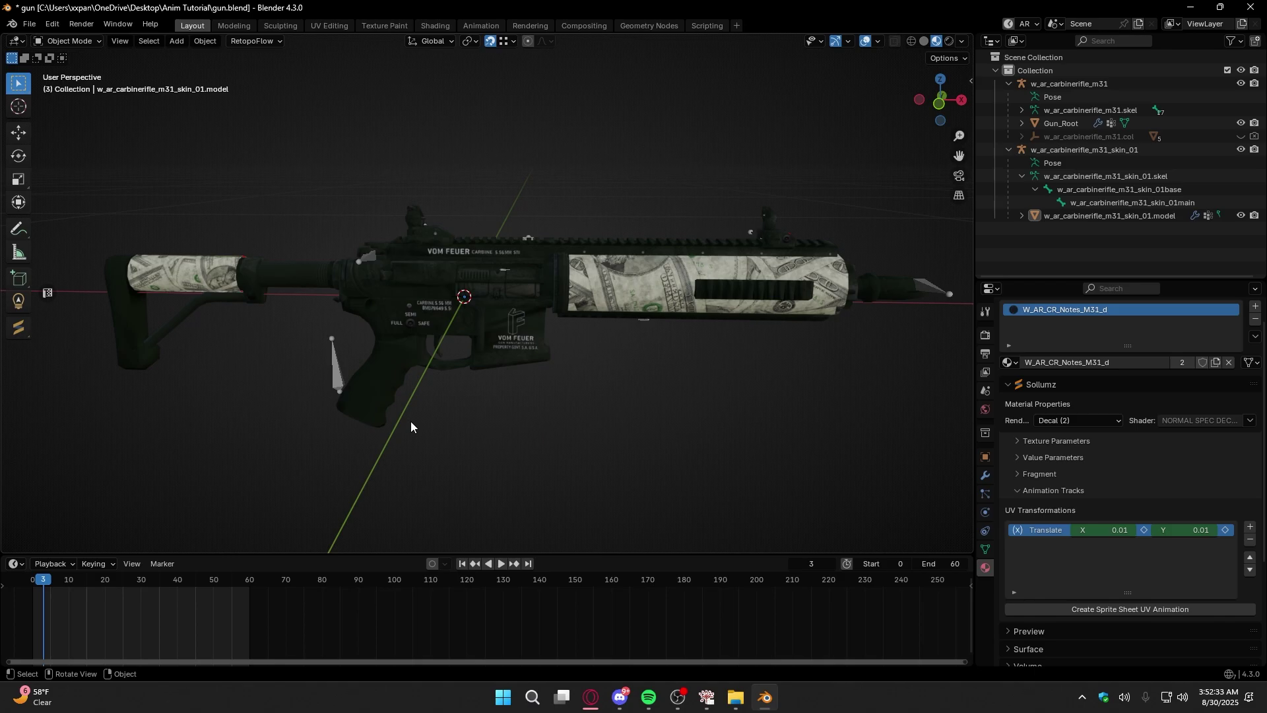
{"action": "key", "text": "shift+Left"}
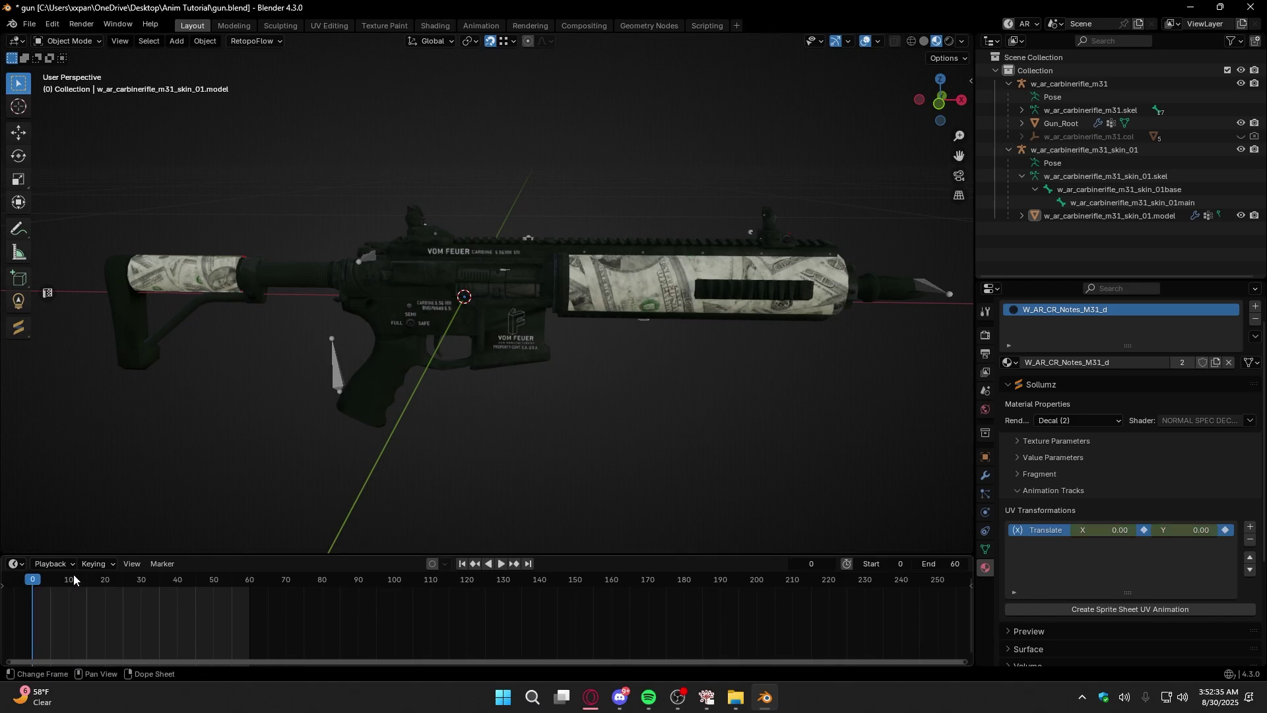
{"action": "left_click", "coordinate": [247, 584]}
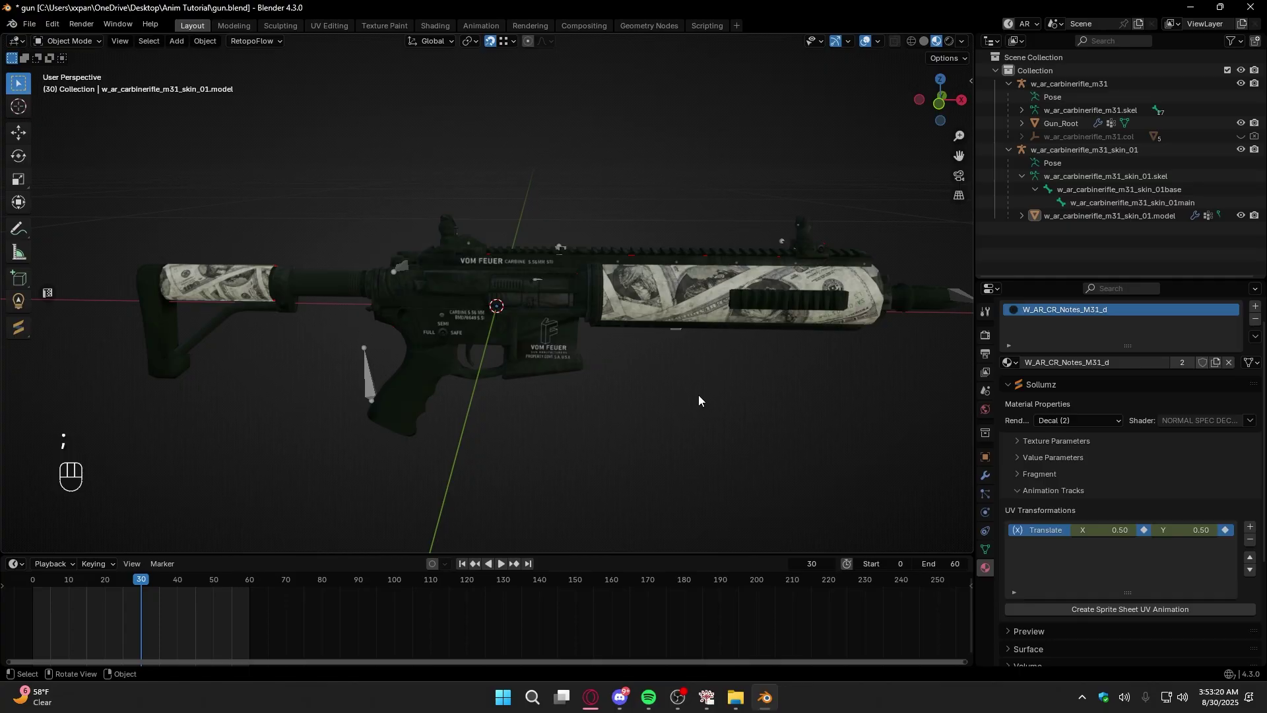
- Create a Sollumz clip dictionary template, expand it and select its Animations entry
{"action": "key", "text": "n"}
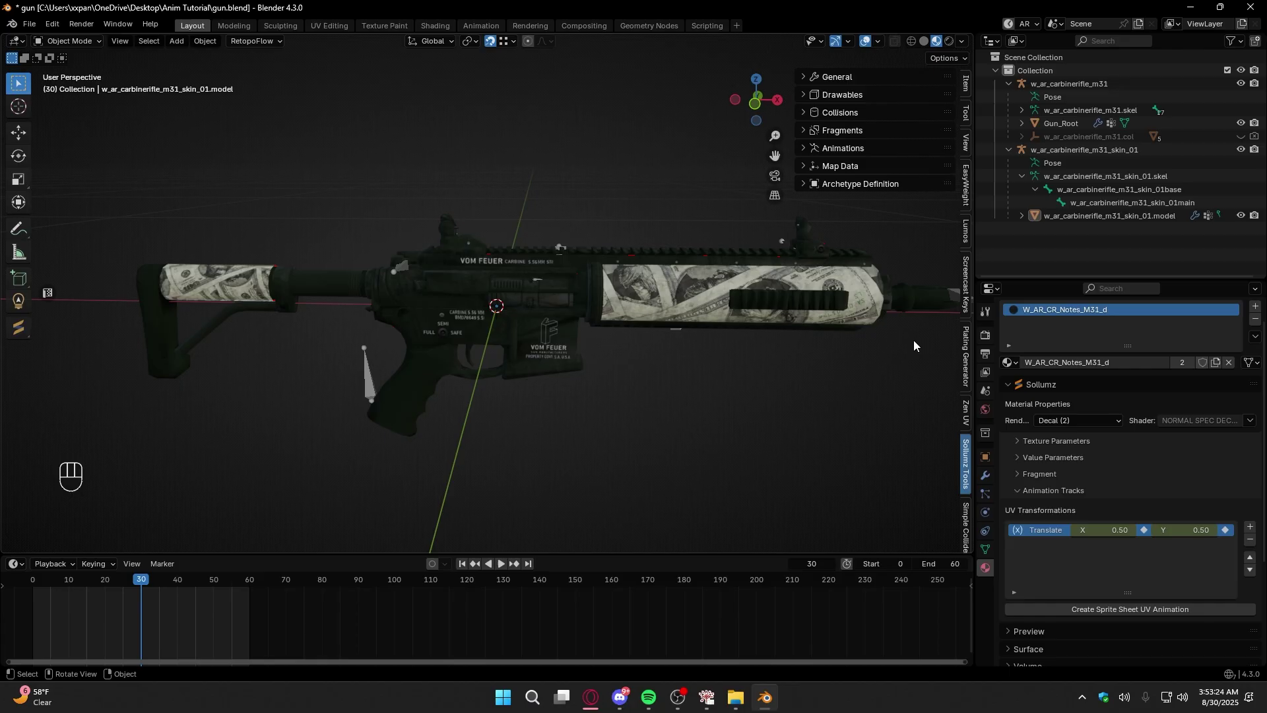
{"action": "left_click", "coordinate": [838, 149]}
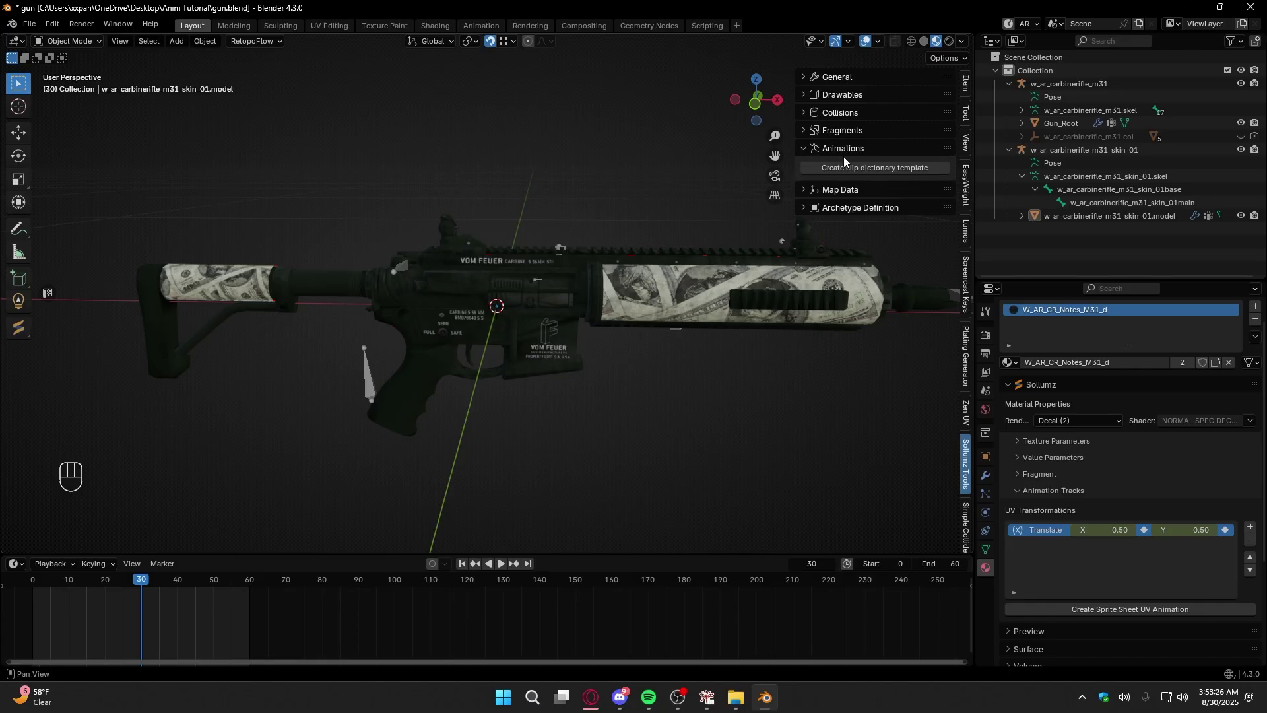
{"action": "left_click", "coordinate": [867, 166]}
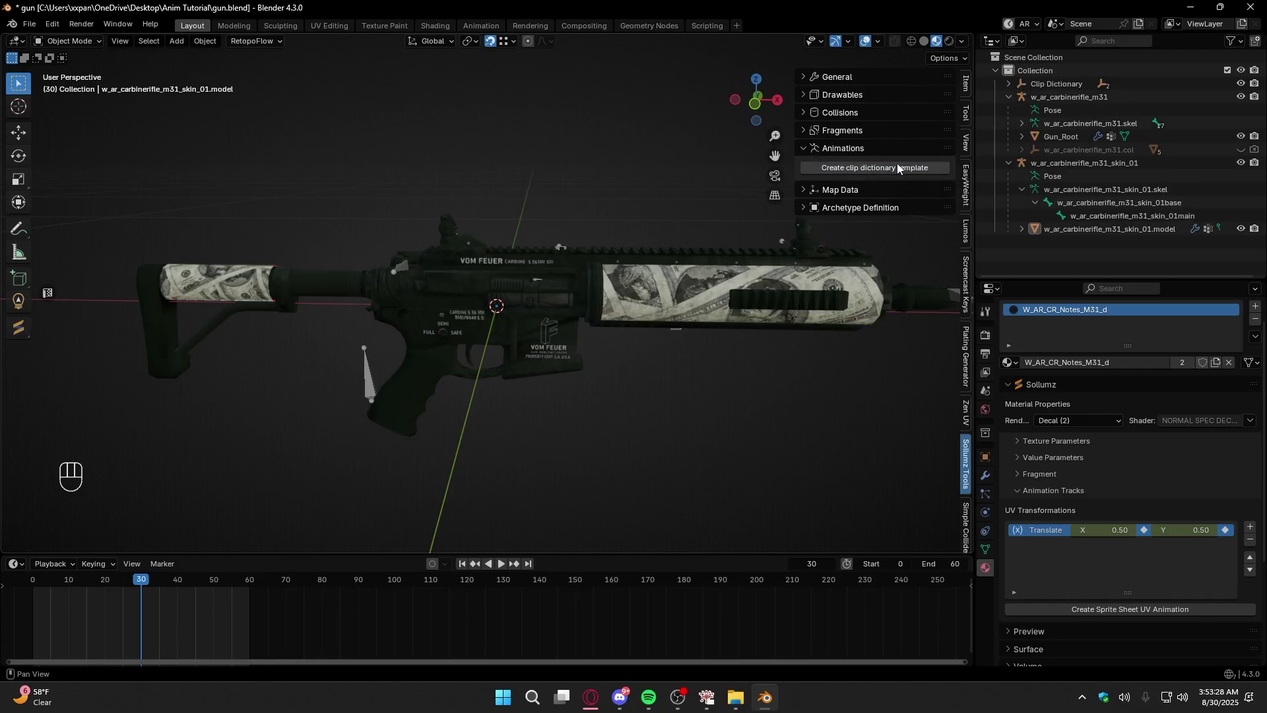
{"action": "left_click", "coordinate": [1007, 84]}
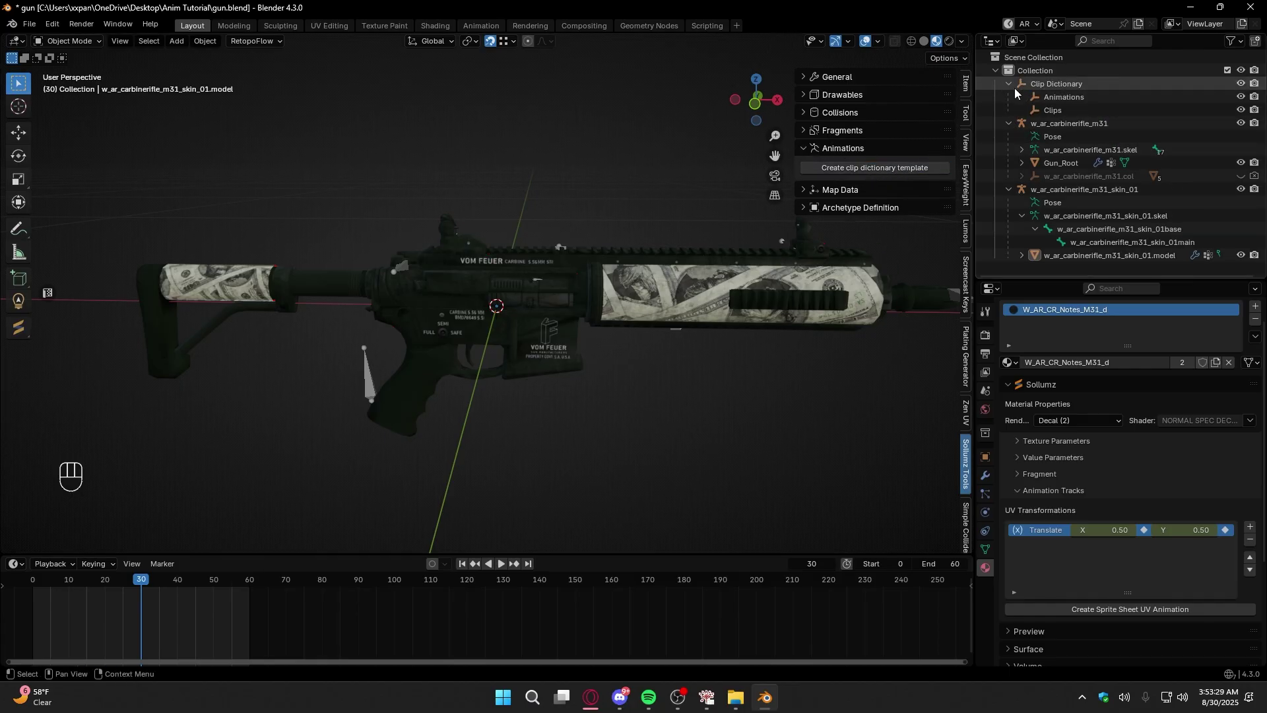
{"action": "left_click", "coordinate": [1062, 98]}
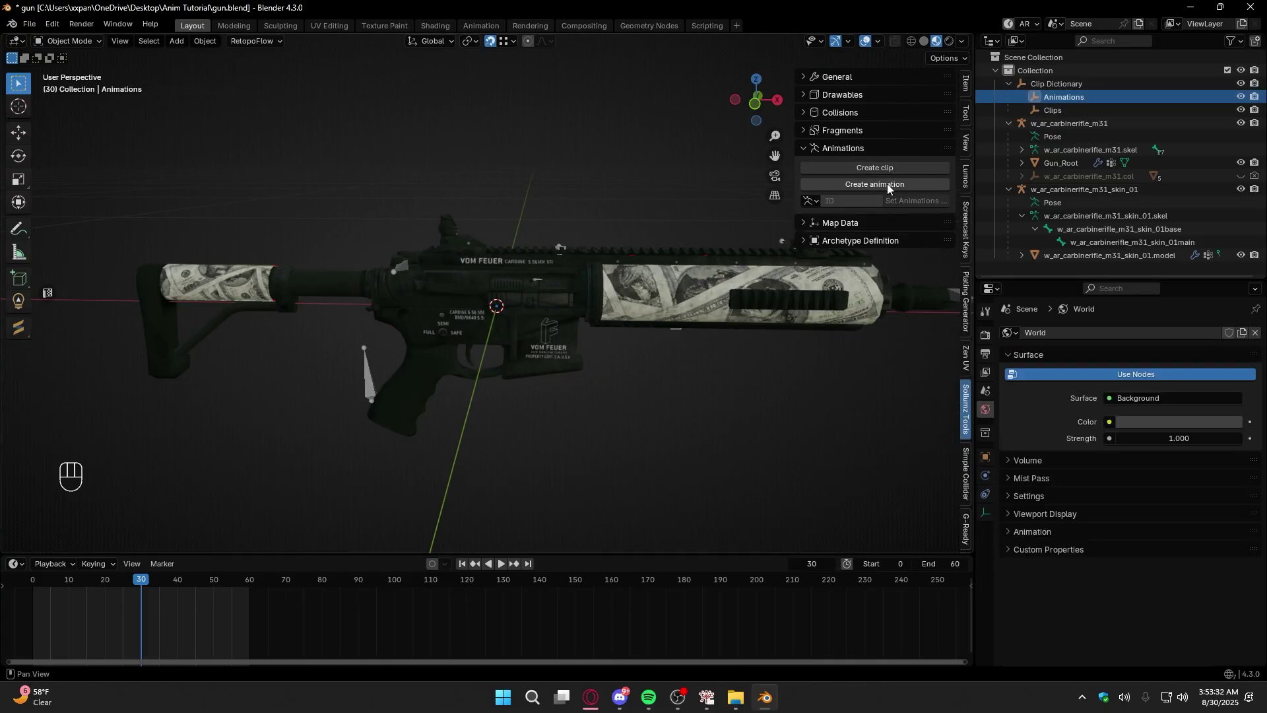
- Create a new animation and a new clip in the clip dictionary
{"action": "left_click", "coordinate": [887, 183]}
{"action": "left_click", "coordinate": [1054, 110]}
{"action": "left_click", "coordinate": [877, 167]}
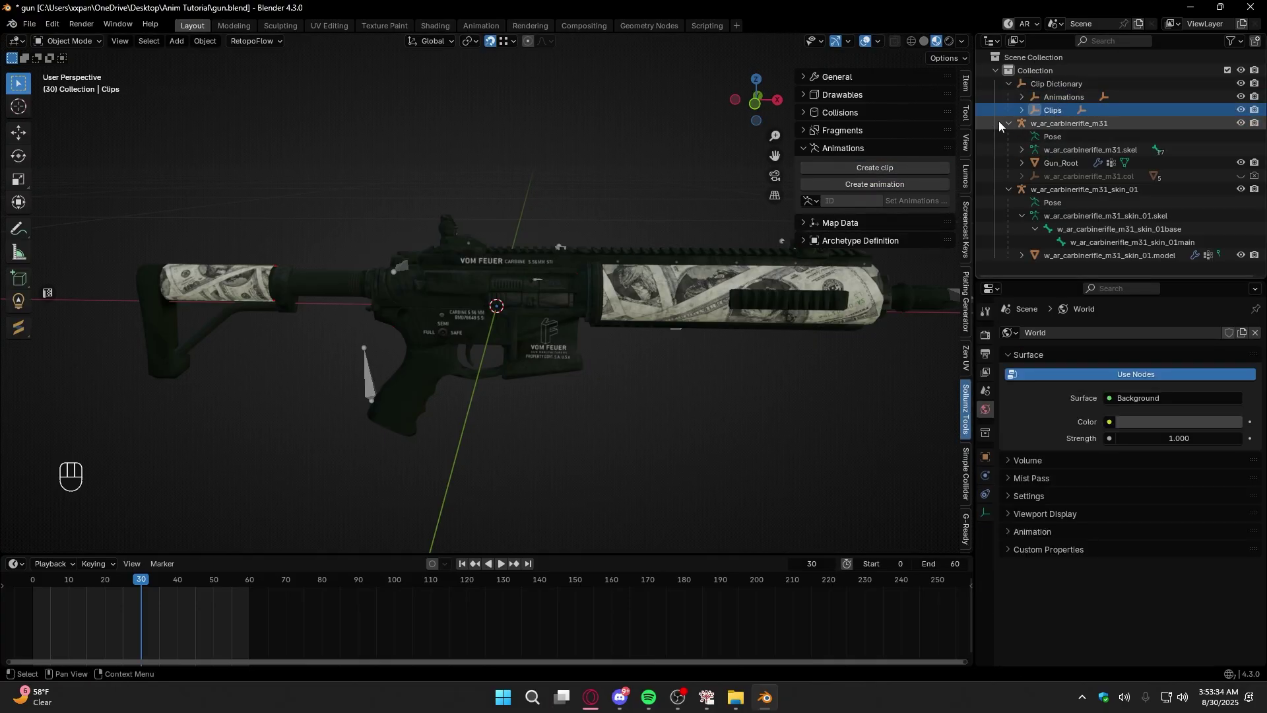
- Set the Animation entry's Sollumz hash to carbinerifle_m31 and copy that value
{"action": "left_click", "coordinate": [1022, 97]}
{"action": "left_click", "coordinate": [1063, 109]}
{"action": "left_click", "coordinate": [985, 457]}
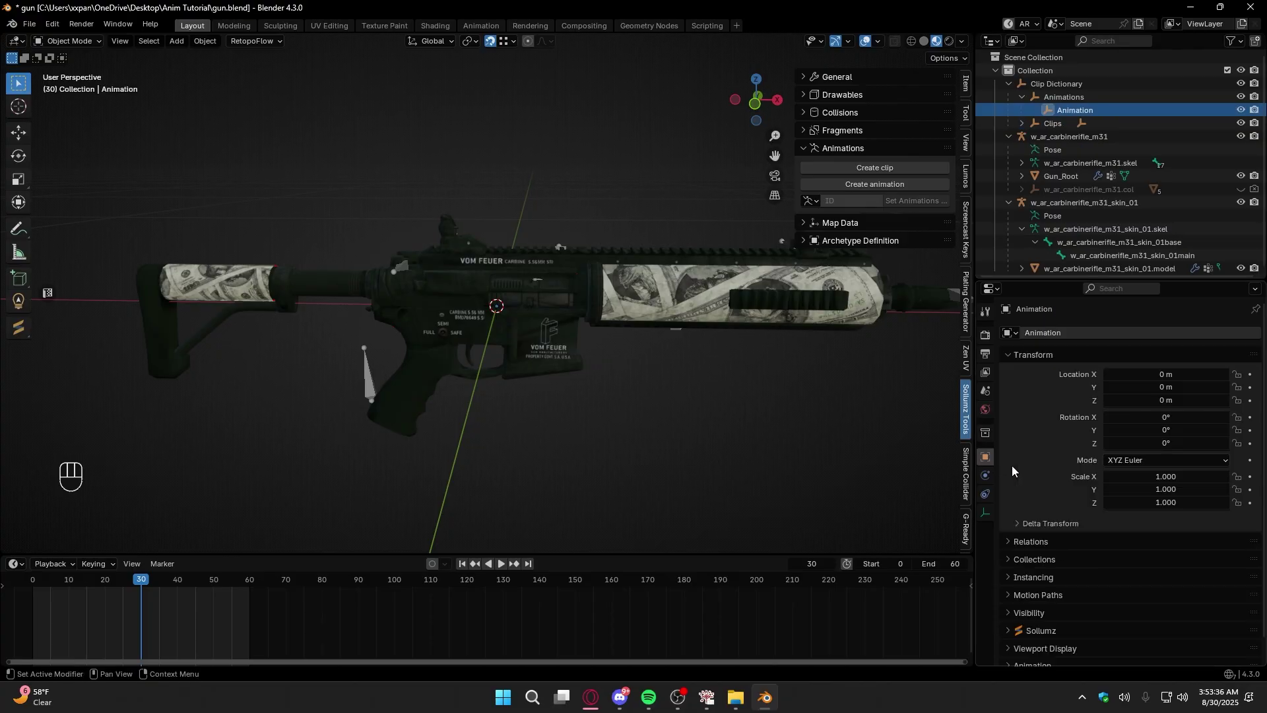
{"action": "left_click", "coordinate": [1054, 604]}
{"action": "scroll", "coordinate": [1053, 604], "scroll_direction": "down", "scroll_amount": 2}
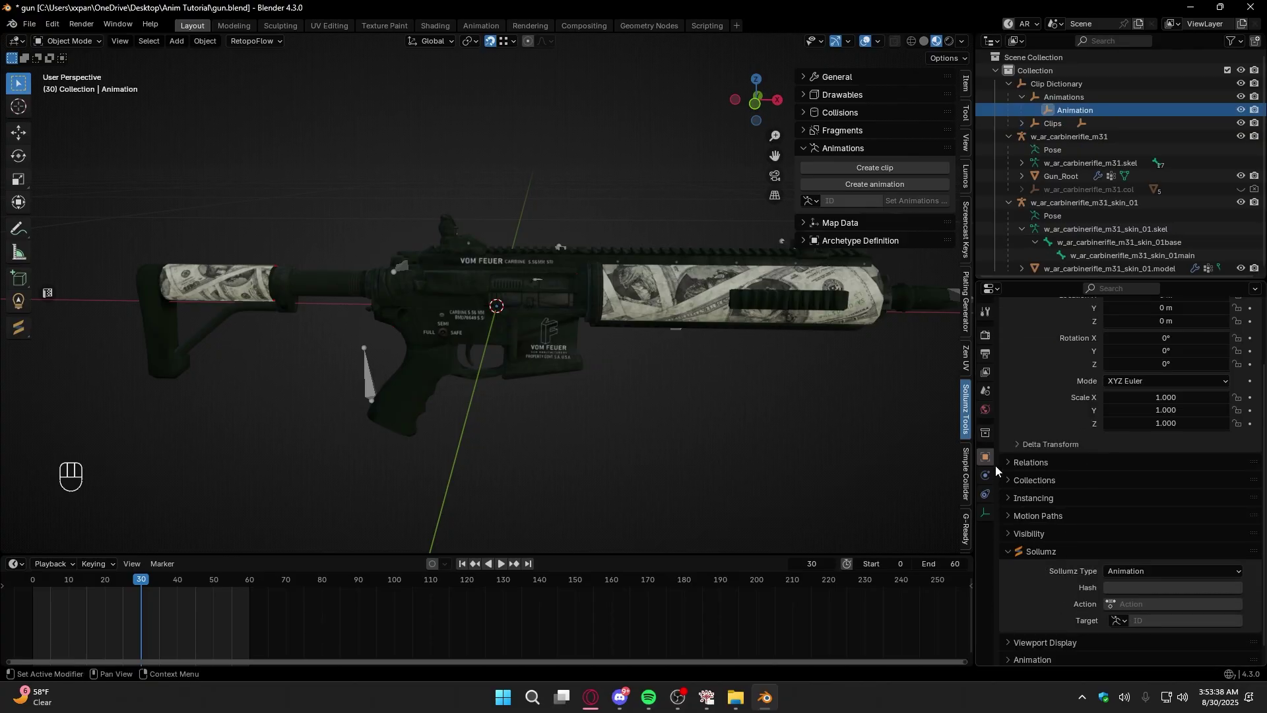
{"action": "scroll", "coordinate": [1070, 522], "scroll_direction": "down", "scroll_amount": 1}
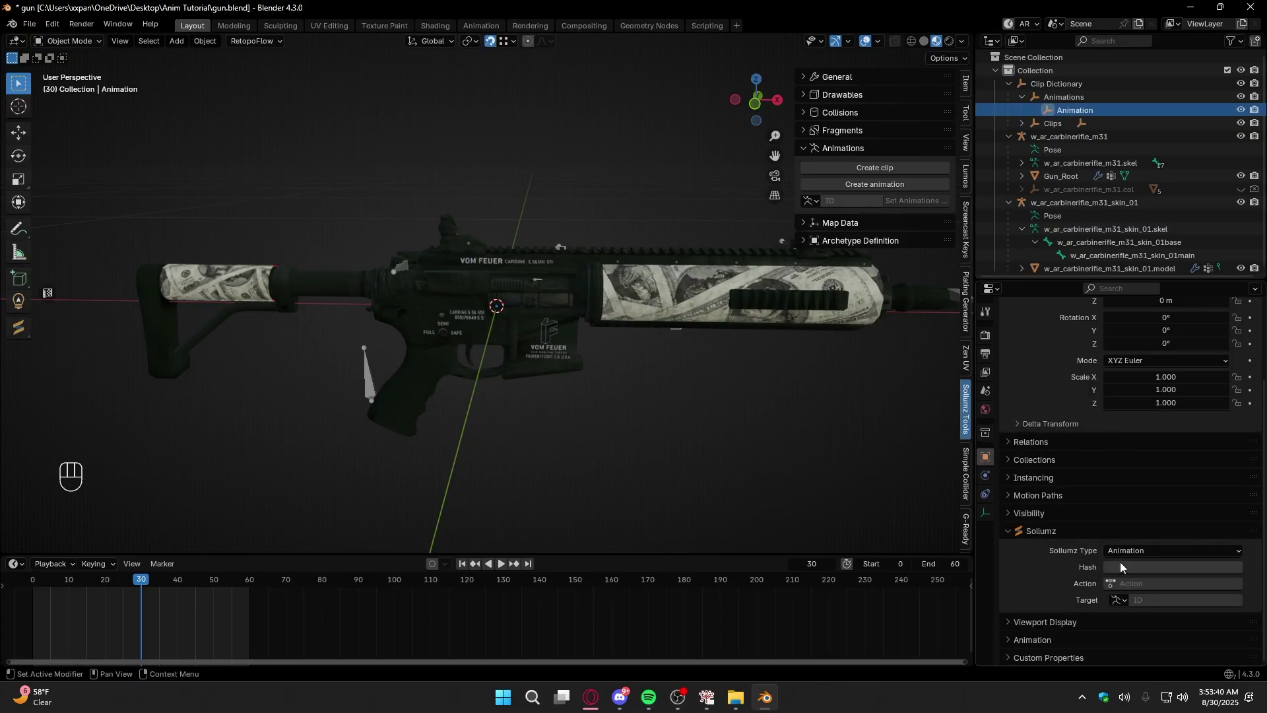
{"action": "left_click", "coordinate": [1137, 567]}
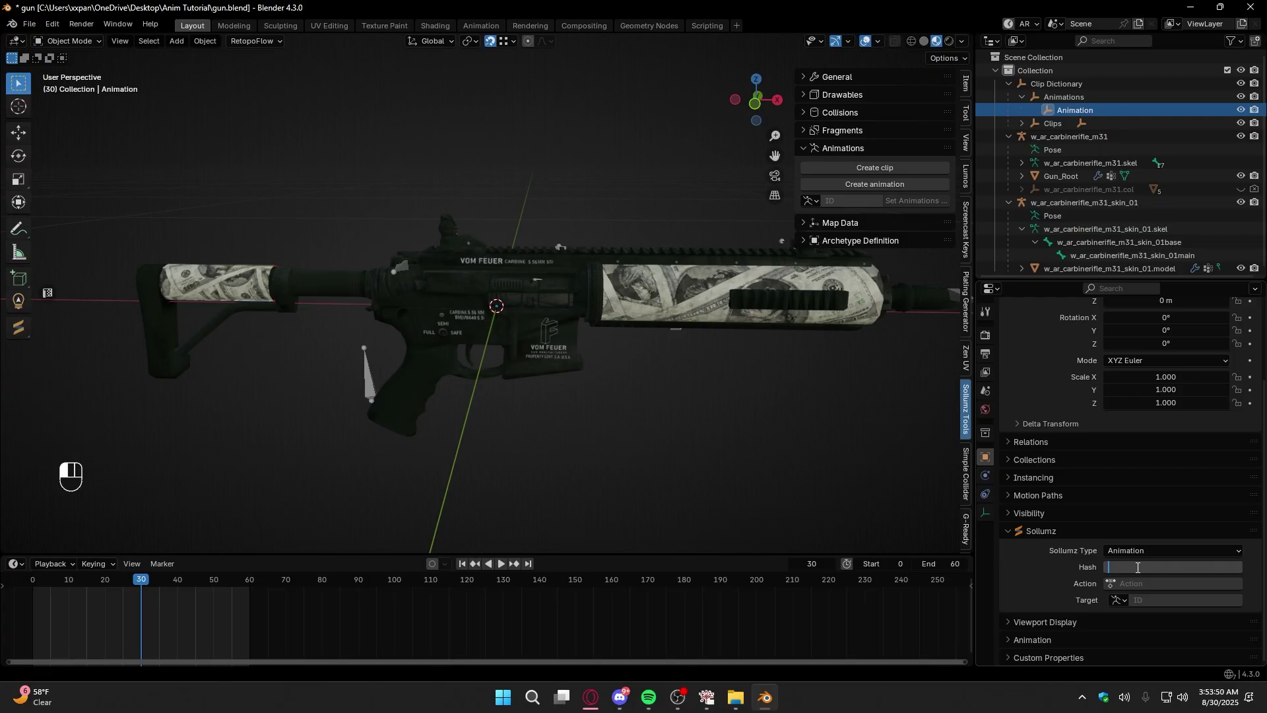
{"action": "type", "text": "carbinerifle_m31"}
{"action": "key", "text": "ctrl+a"}
{"action": "key", "text": "ctrl+c"}
{"action": "key", "text": "Return"}
- Assign the action W_AR_CR_Notes_M31_dAction.001 to the Animation entry and set its target type to Material
{"action": "left_click", "coordinate": [1163, 584]}
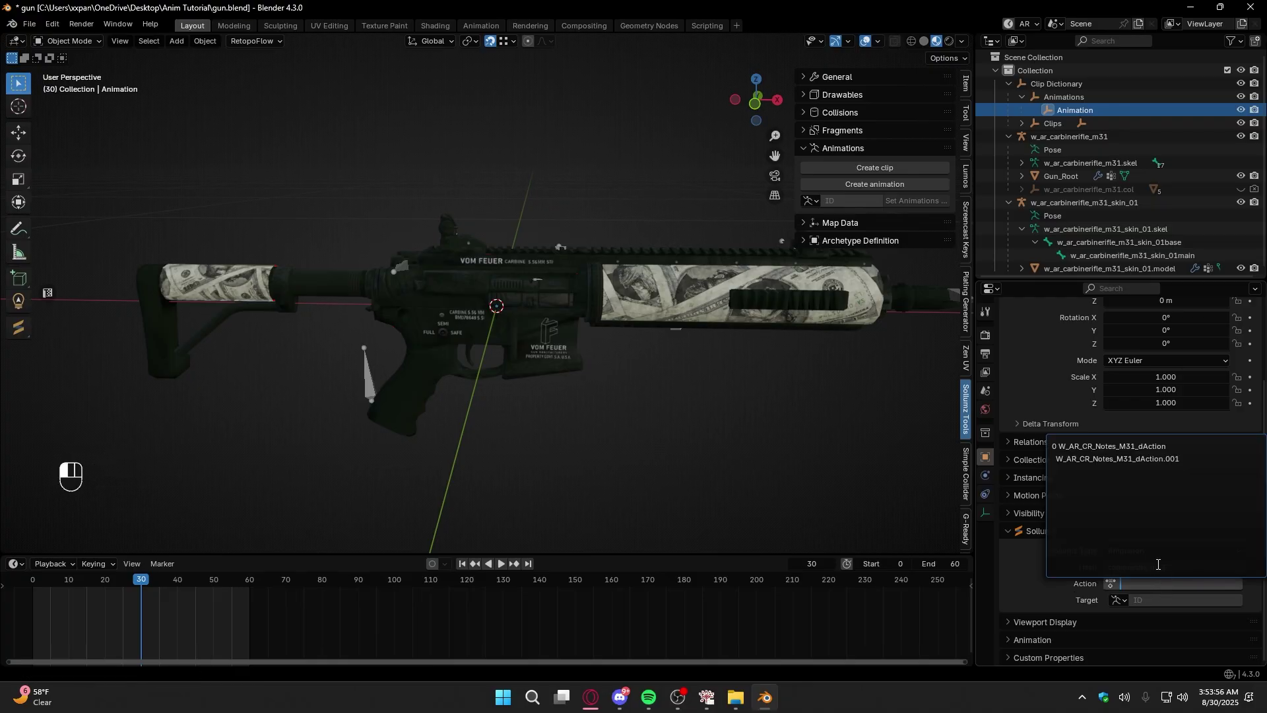
{"action": "left_click", "coordinate": [1071, 458]}
{"action": "left_click", "coordinate": [1118, 600]}
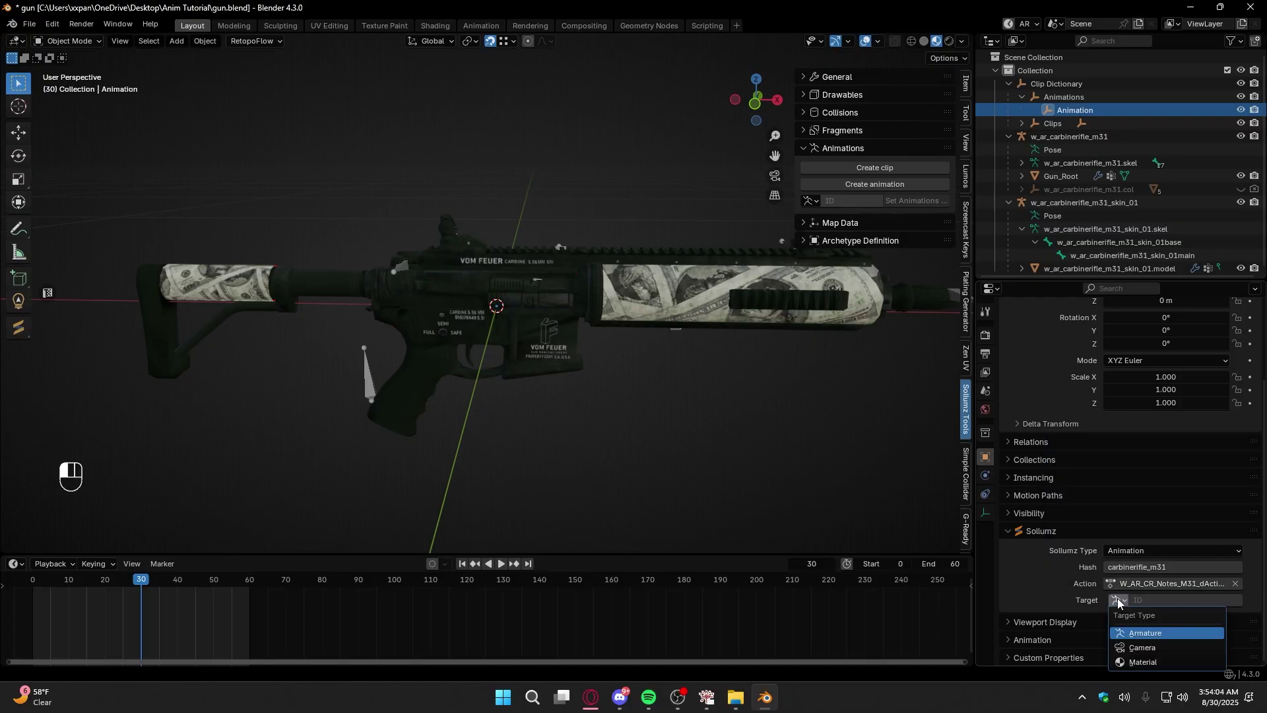
{"action": "left_click", "coordinate": [1143, 662]}
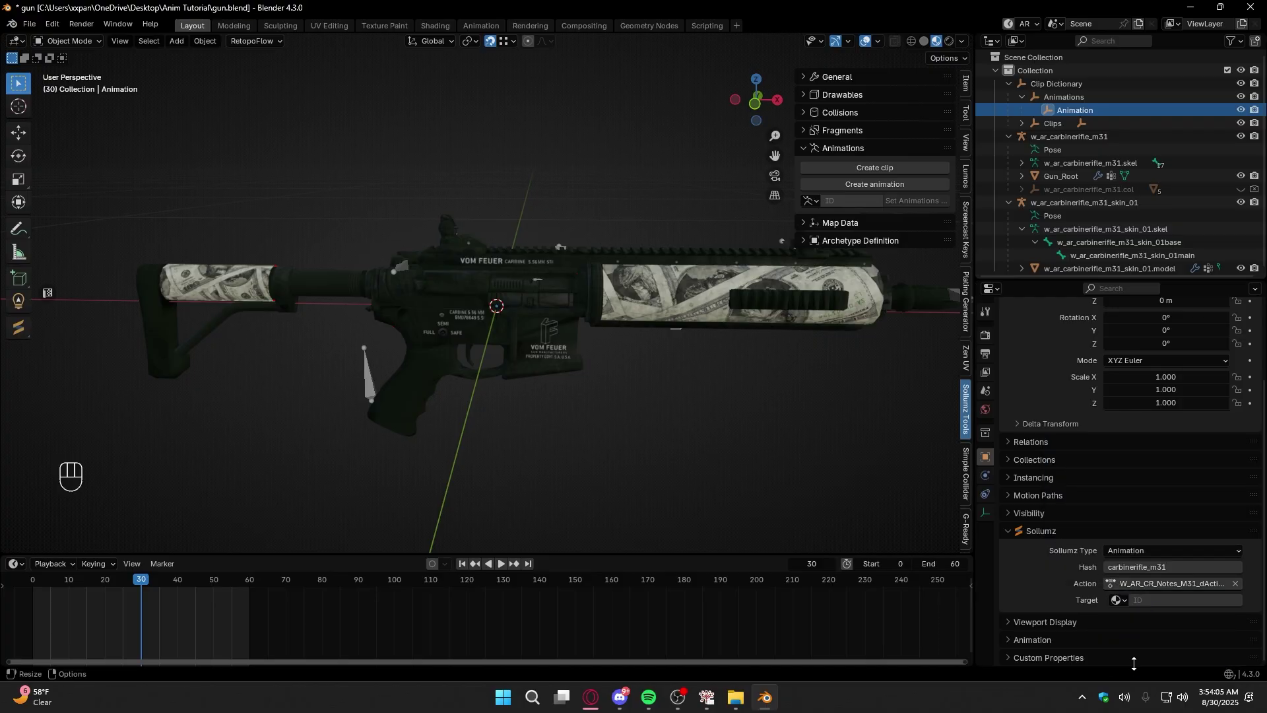
{"action": "left_click", "coordinate": [1151, 602]}
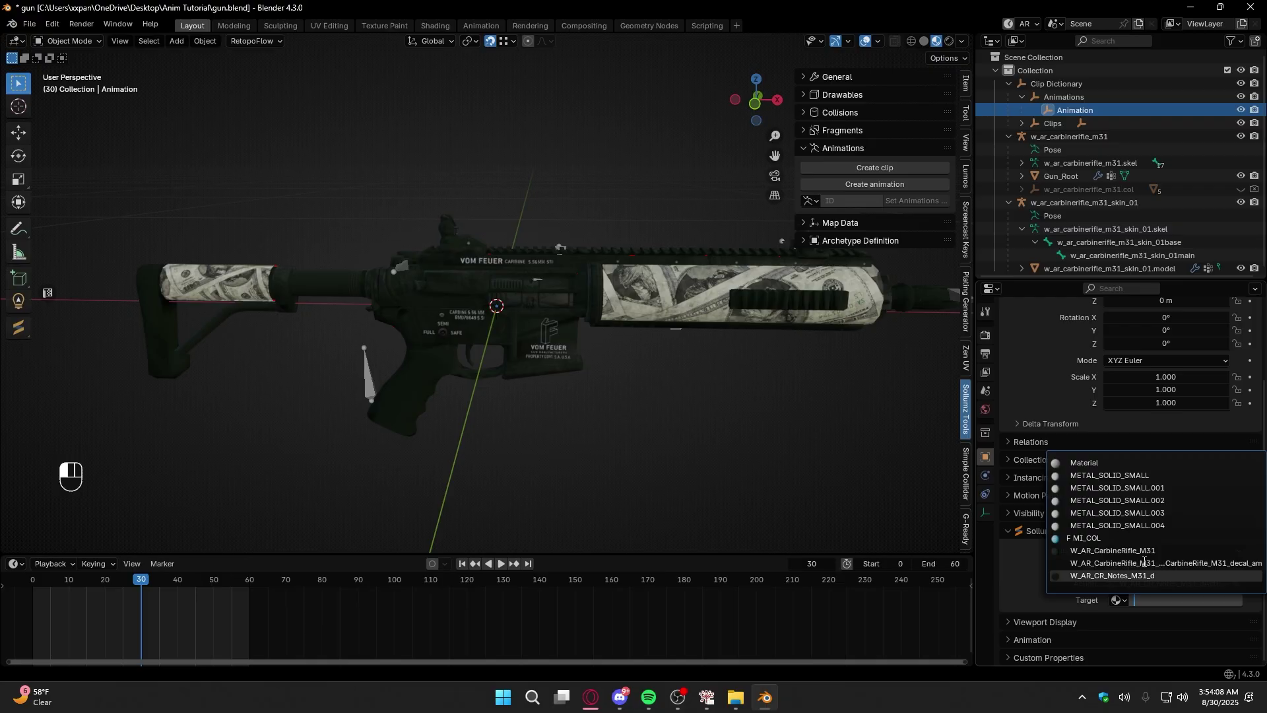
{"action": "left_click", "coordinate": [1144, 575]}
- Copy the name of the material used by the banknote skin model
{"action": "left_click", "coordinate": [792, 304]}
{"action": "left_click", "coordinate": [985, 568]}
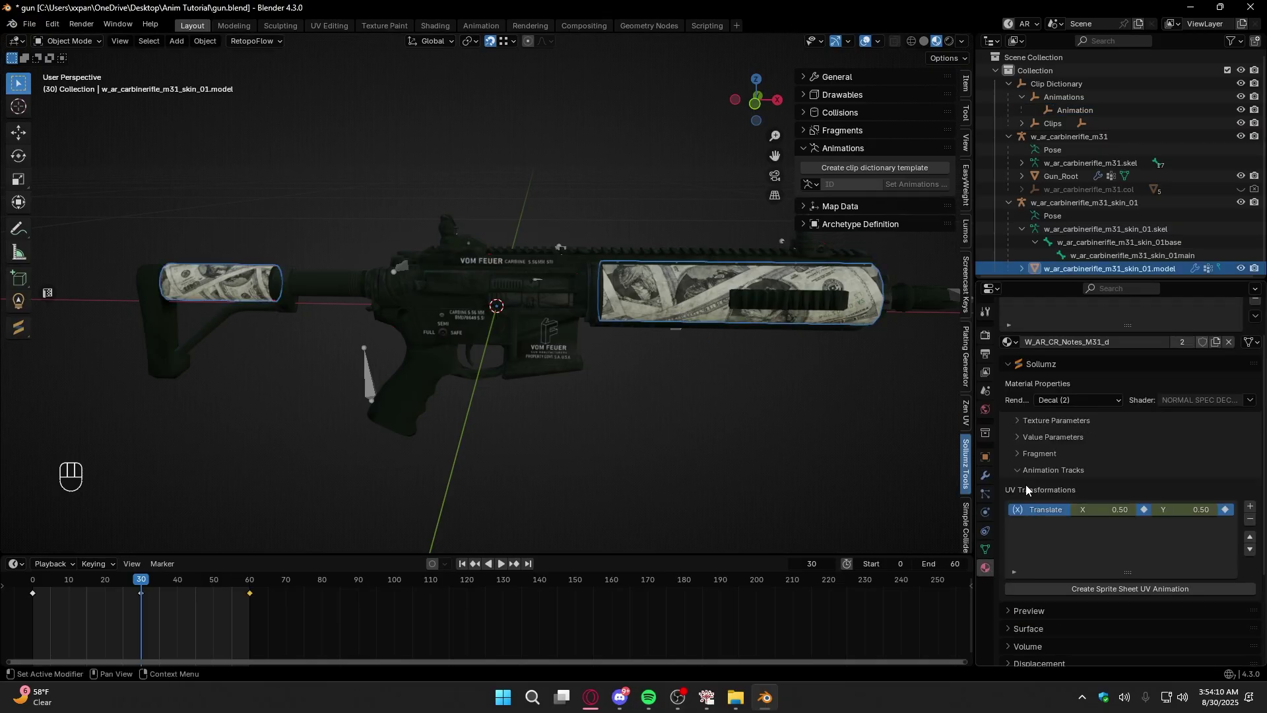
{"action": "scroll", "coordinate": [1026, 485], "scroll_direction": "up", "scroll_amount": 2}
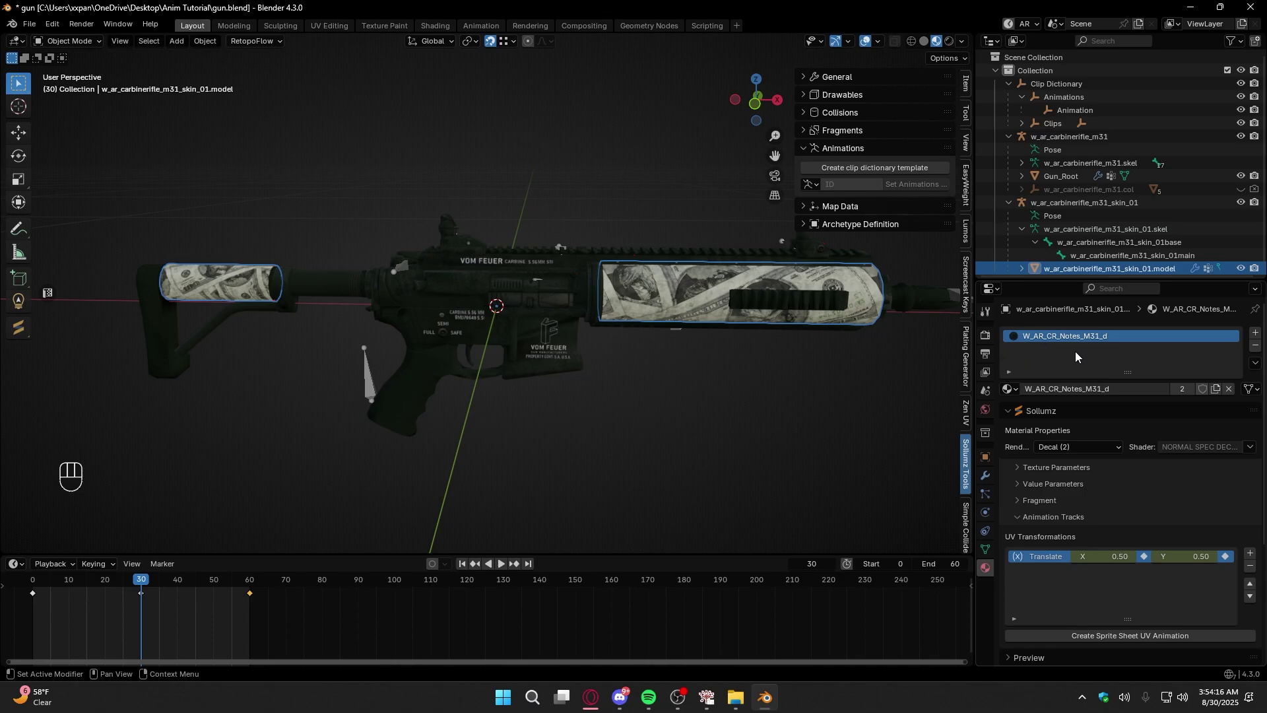
{"action": "left_click", "coordinate": [985, 457]}
{"action": "scroll", "coordinate": [1087, 573], "scroll_direction": "down", "scroll_amount": 5}
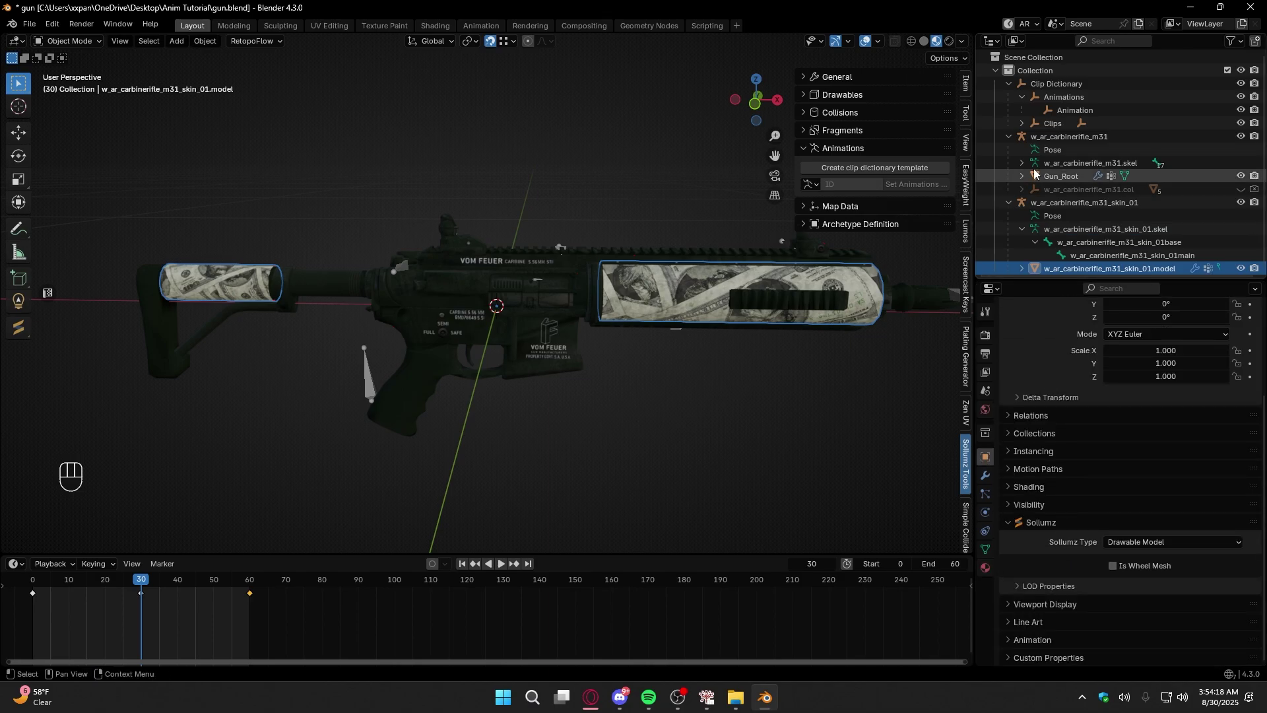
- Set the Animation entry's target material to W_AR_CR_Notes_M31_d using the copied name
{"action": "left_click", "coordinate": [1073, 111]}
{"action": "left_click", "coordinate": [1144, 601]}
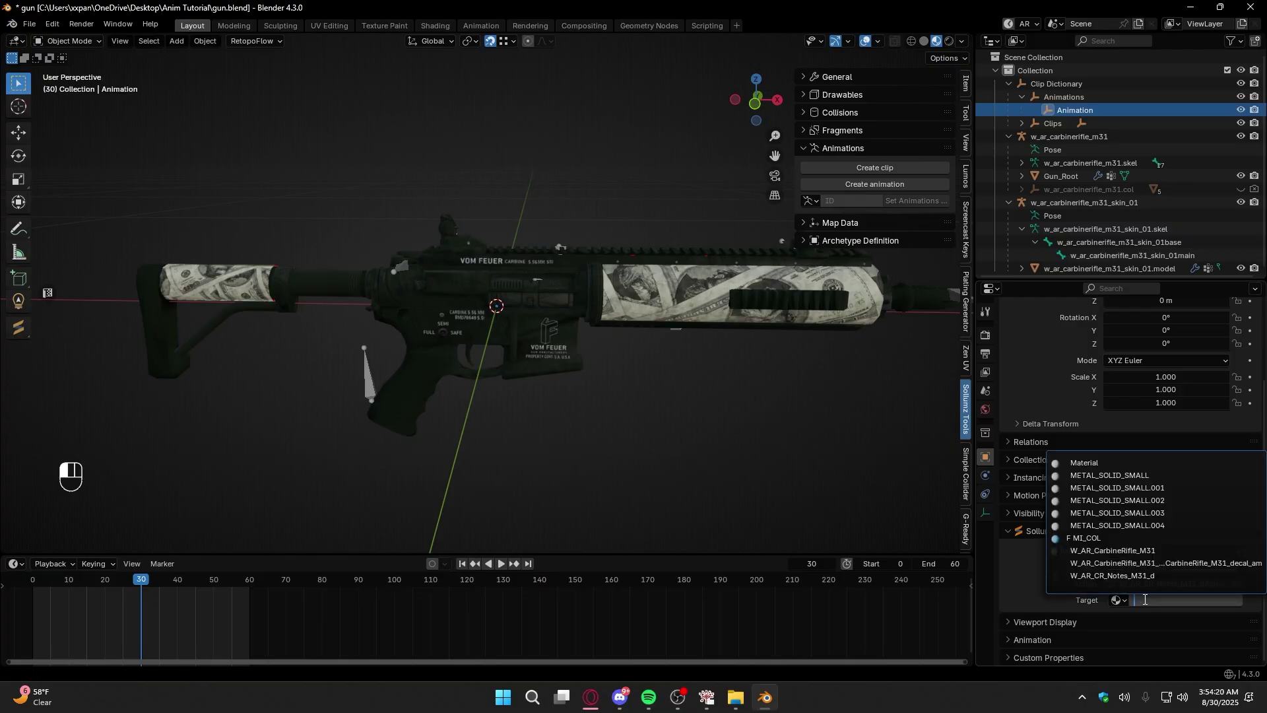
{"action": "key", "text": "ctrl+v"}
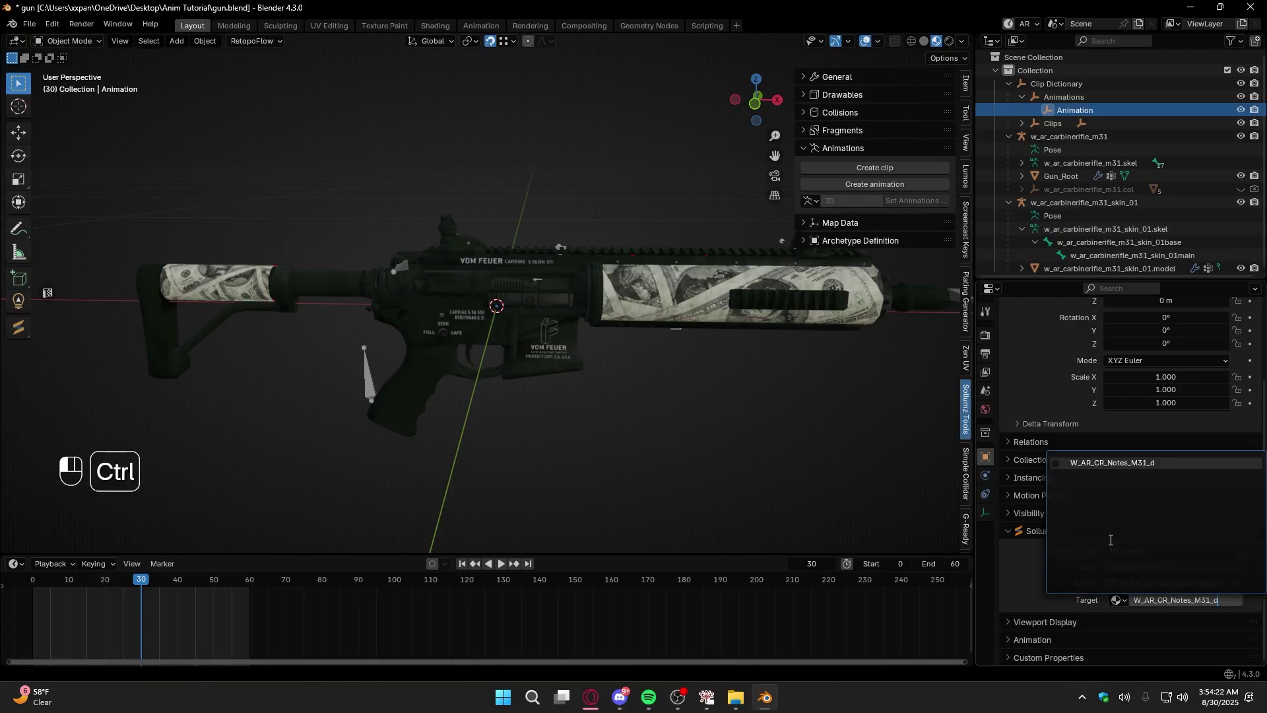
{"action": "left_click", "coordinate": [1111, 538]}
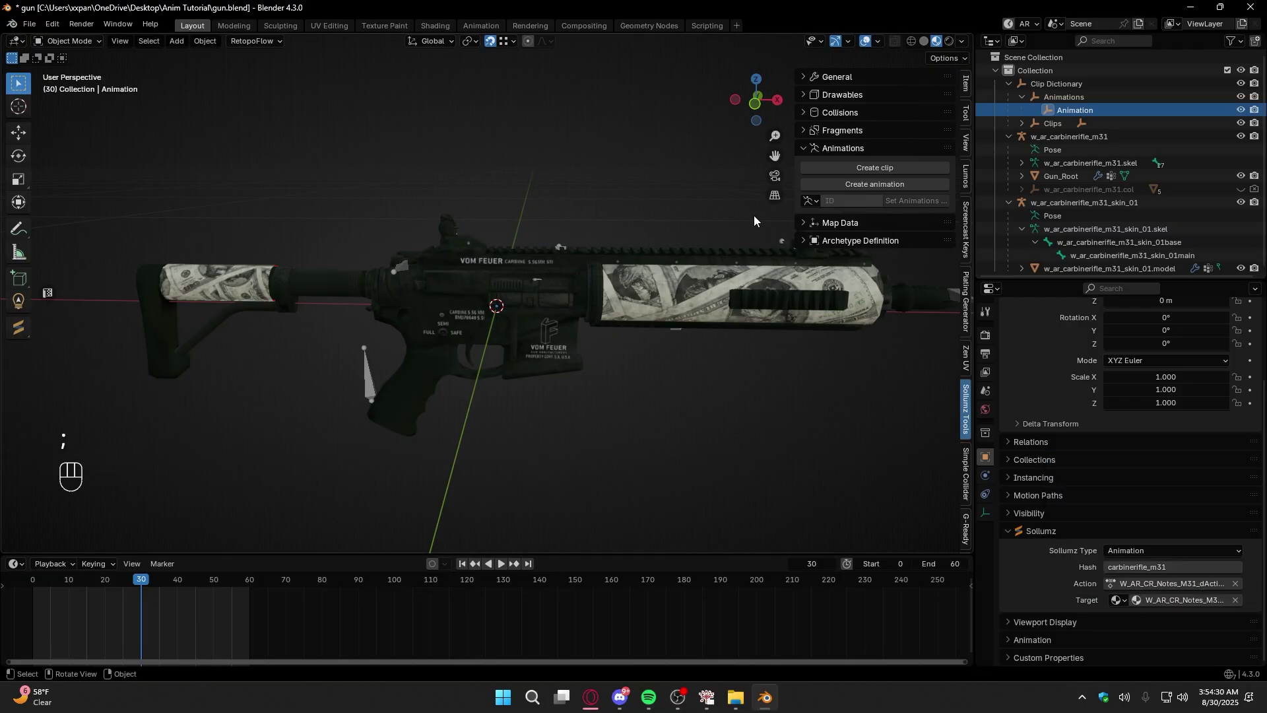
- Copy the Animation entry's hash and set the Clip entry's hash to carbinerifle_m31
{"action": "left_click", "coordinate": [1021, 123]}
{"action": "left_click", "coordinate": [1067, 136]}
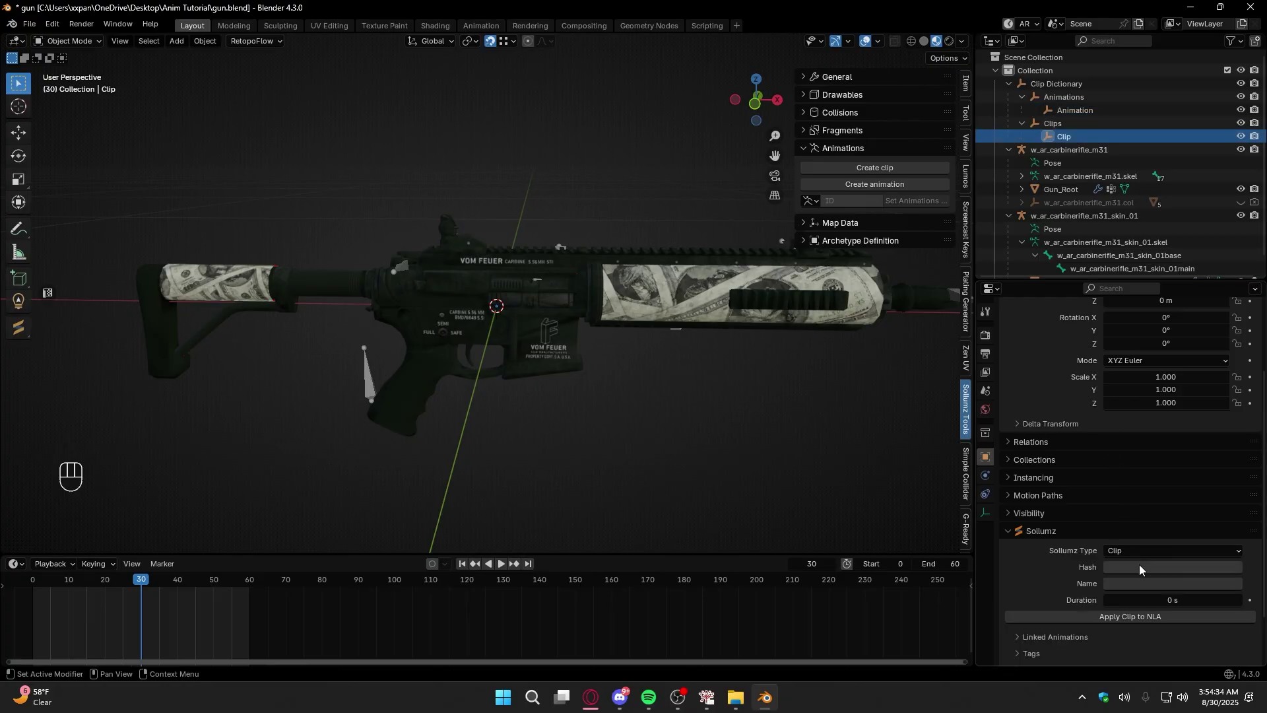
{"action": "left_click", "coordinate": [1075, 110]}
{"action": "left_click", "coordinate": [1120, 566]}
{"action": "key", "text": "ctrl+v"}
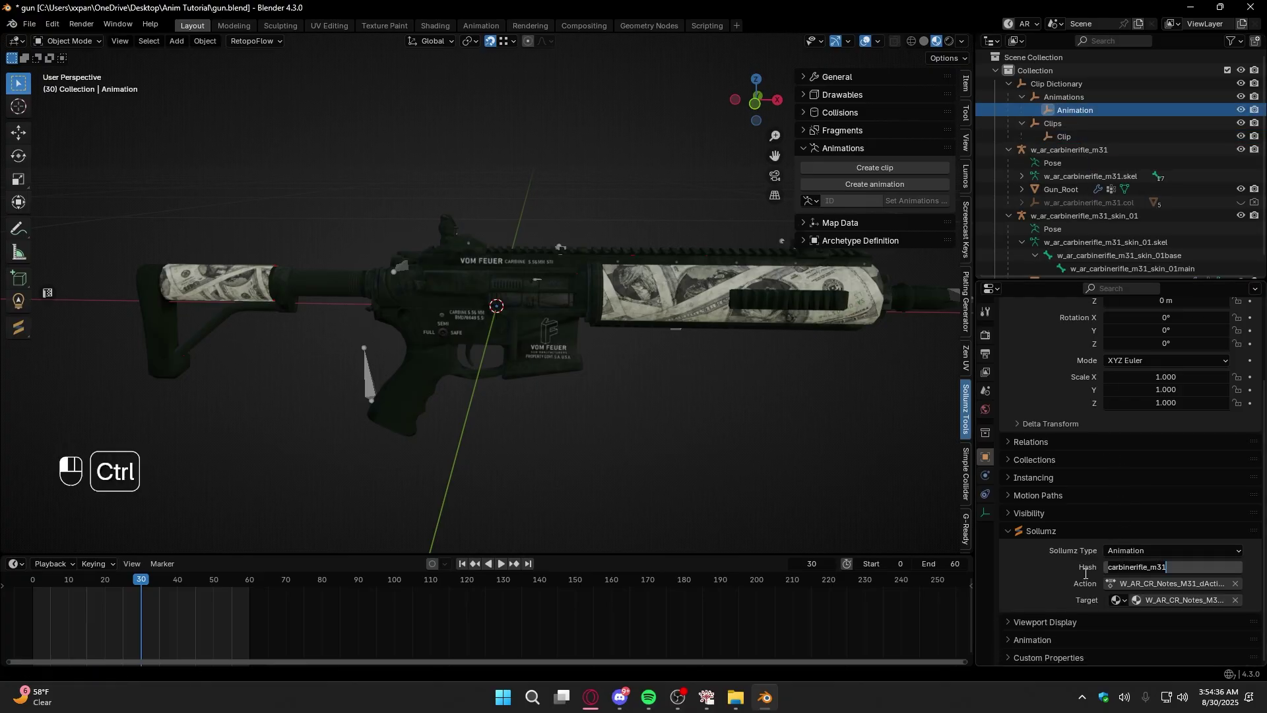
{"action": "key", "text": "Return"}
{"action": "left_click", "coordinate": [1076, 136]}
{"action": "left_click", "coordinate": [1126, 567]}
{"action": "type", "text": "carbinerifle_m31"}
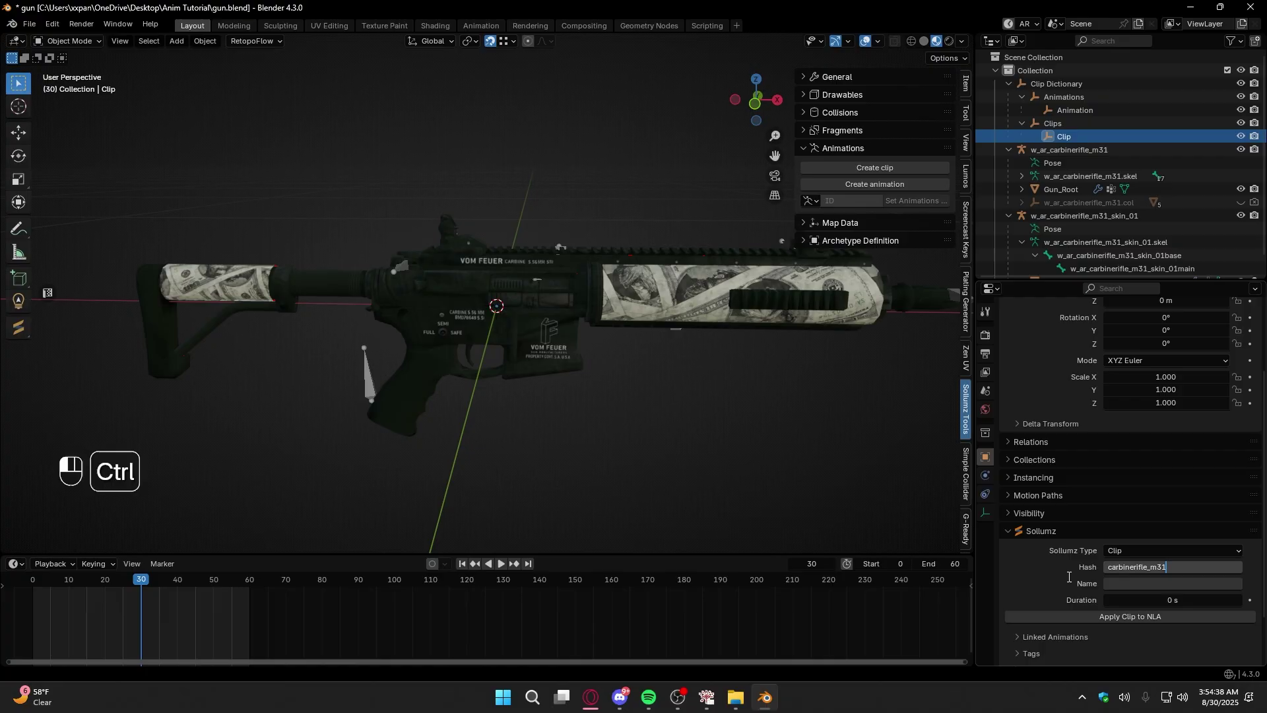
{"action": "left_click", "coordinate": [1086, 589]}
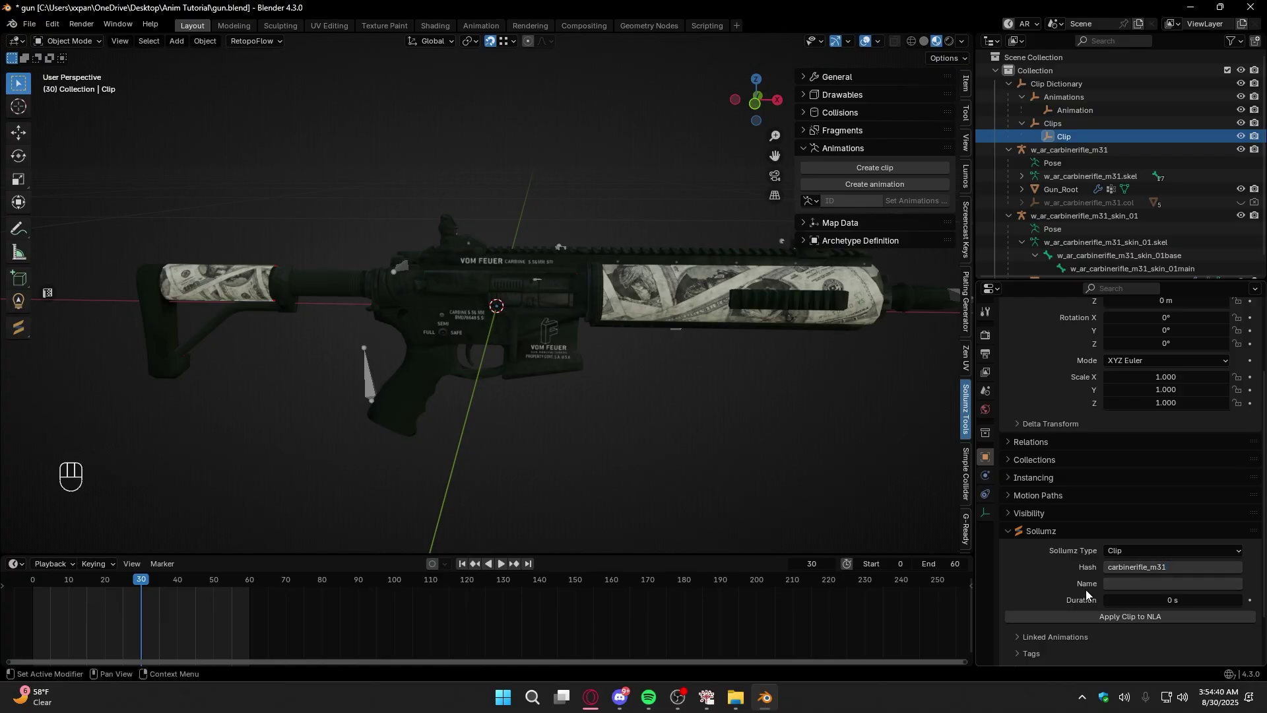
- Name the clip carbinerifle_m31.clip and set its duration to 60/30 seconds
{"action": "left_click", "coordinate": [1167, 584]}
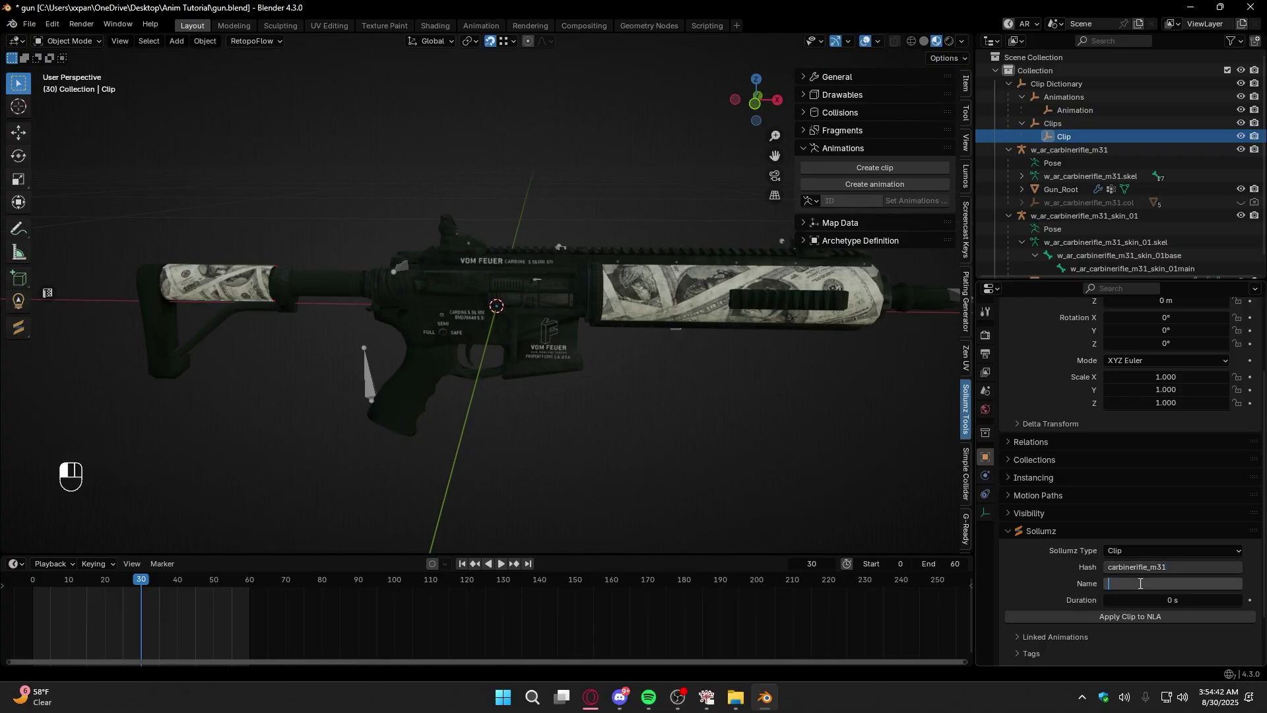
{"action": "type", "text": "carbinerifle_m31"}
{"action": "type", "text": ".clip"}
{"action": "key", "text": "Return"}
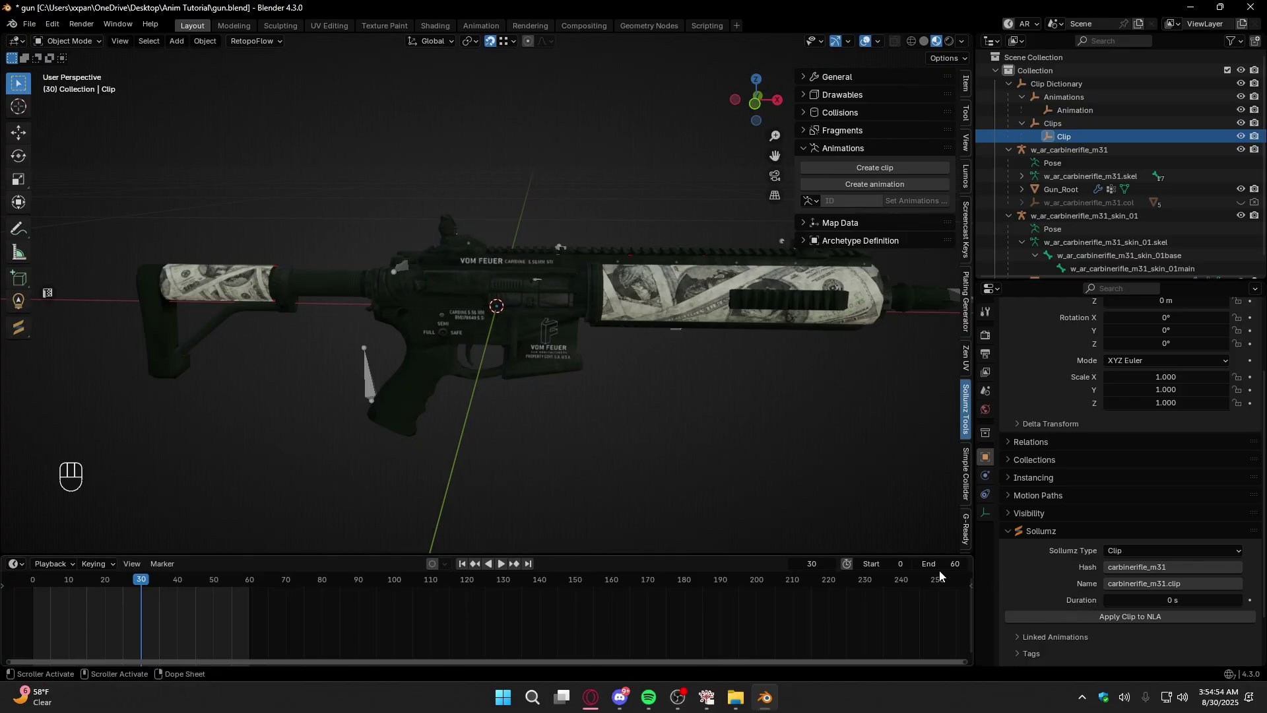
{"action": "left_click", "coordinate": [1142, 598]}
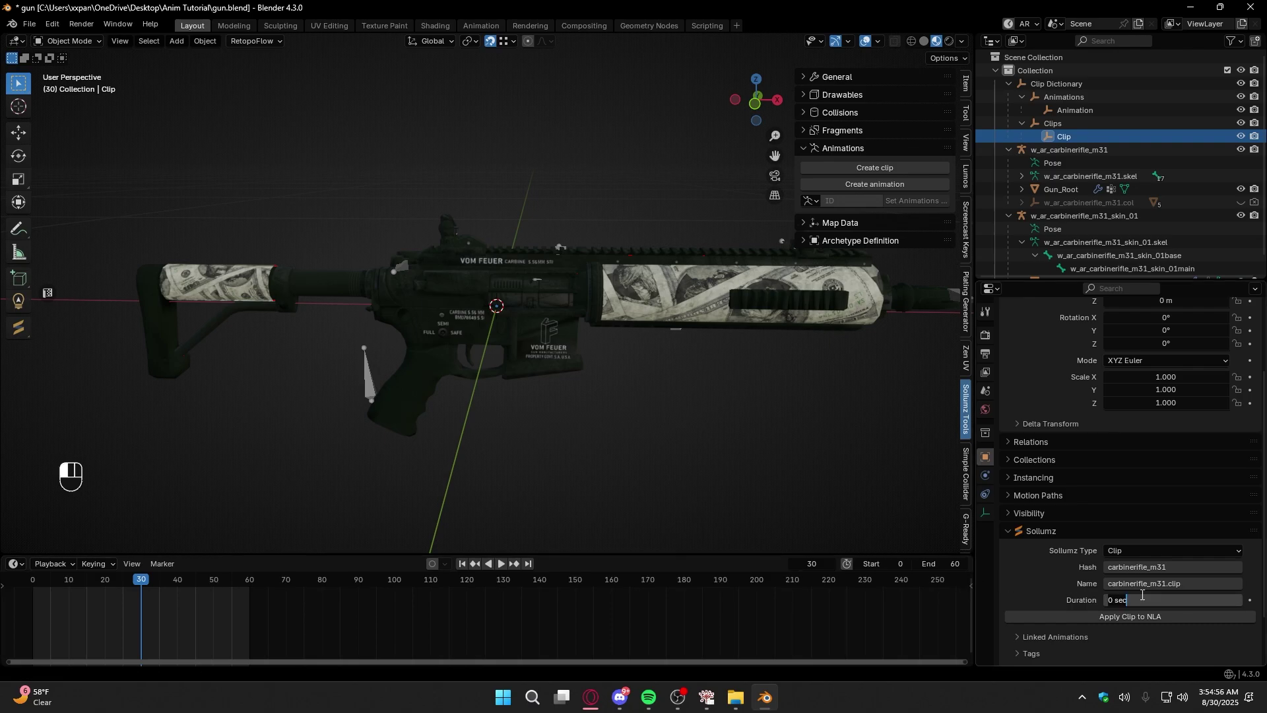
{"action": "type", "text": "60/30"}
{"action": "key", "text": "Return"}
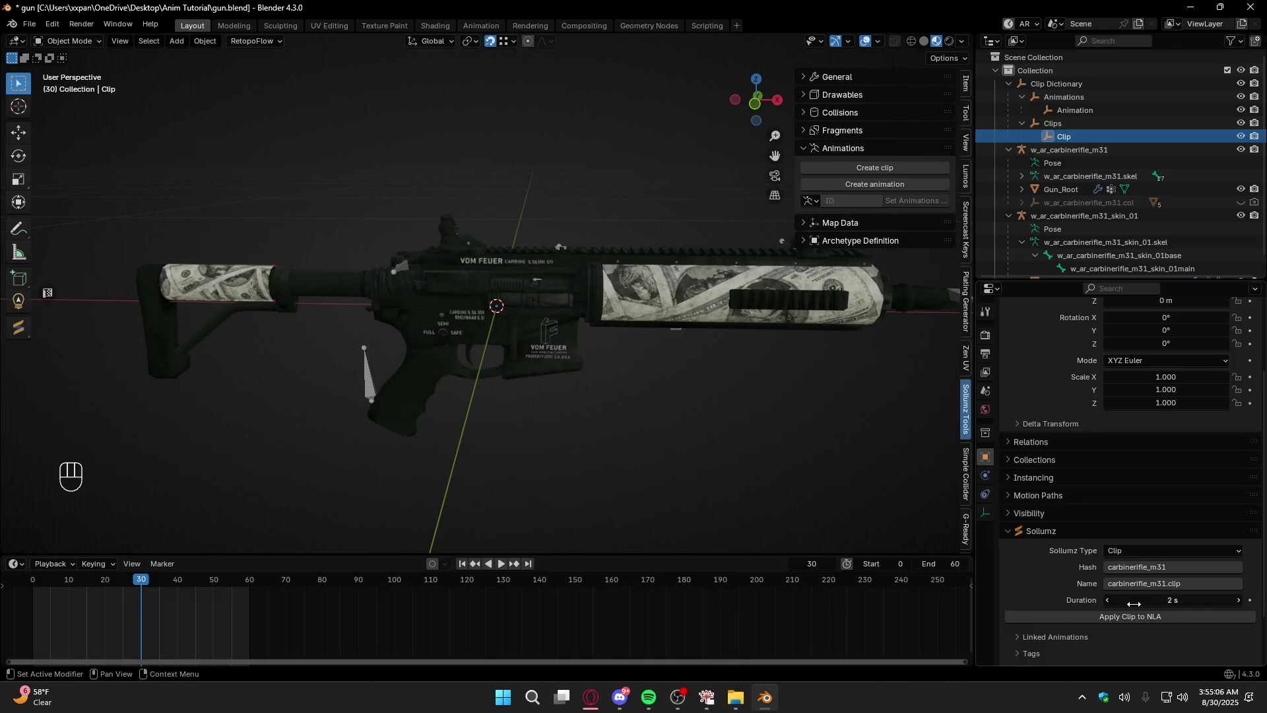
- Add a linked animation to the clip and assign the Animation object to it
{"action": "scroll", "coordinate": [1066, 635], "scroll_direction": "down", "scroll_amount": 2}
{"action": "left_click", "coordinate": [1058, 584]}
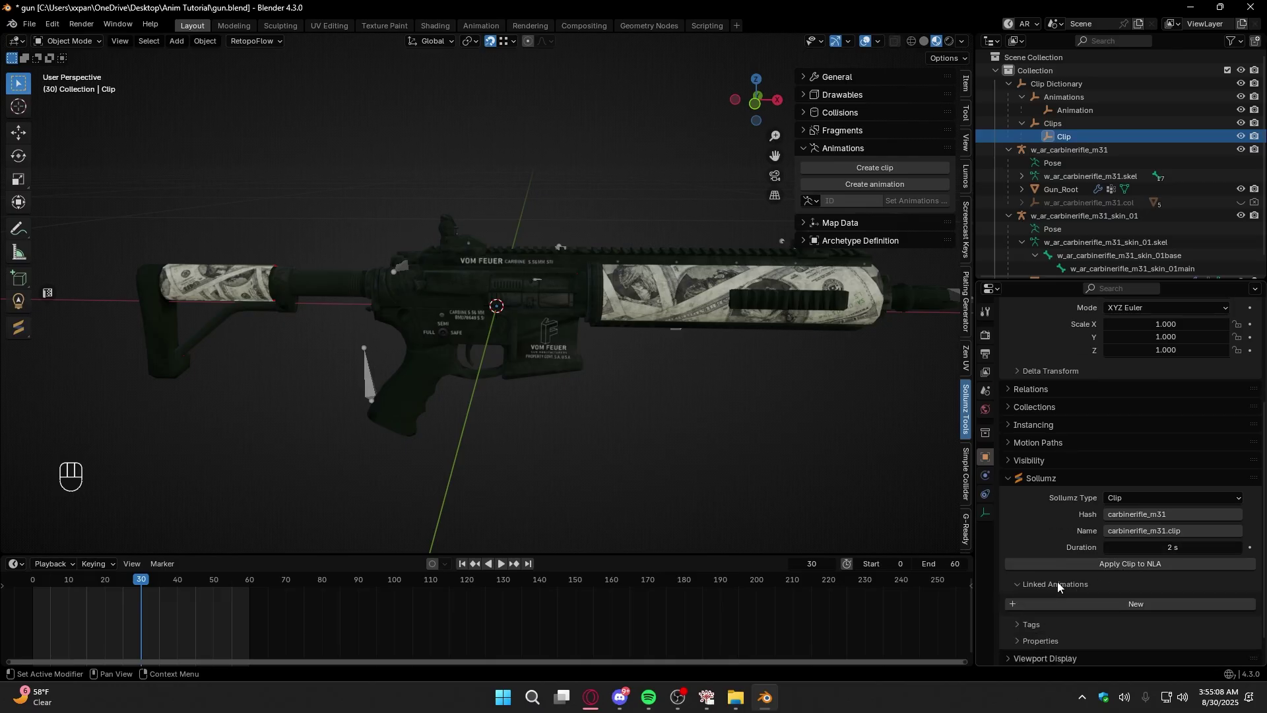
{"action": "scroll", "coordinate": [1100, 591], "scroll_direction": "down", "scroll_amount": 1}
{"action": "left_click", "coordinate": [1083, 579]}
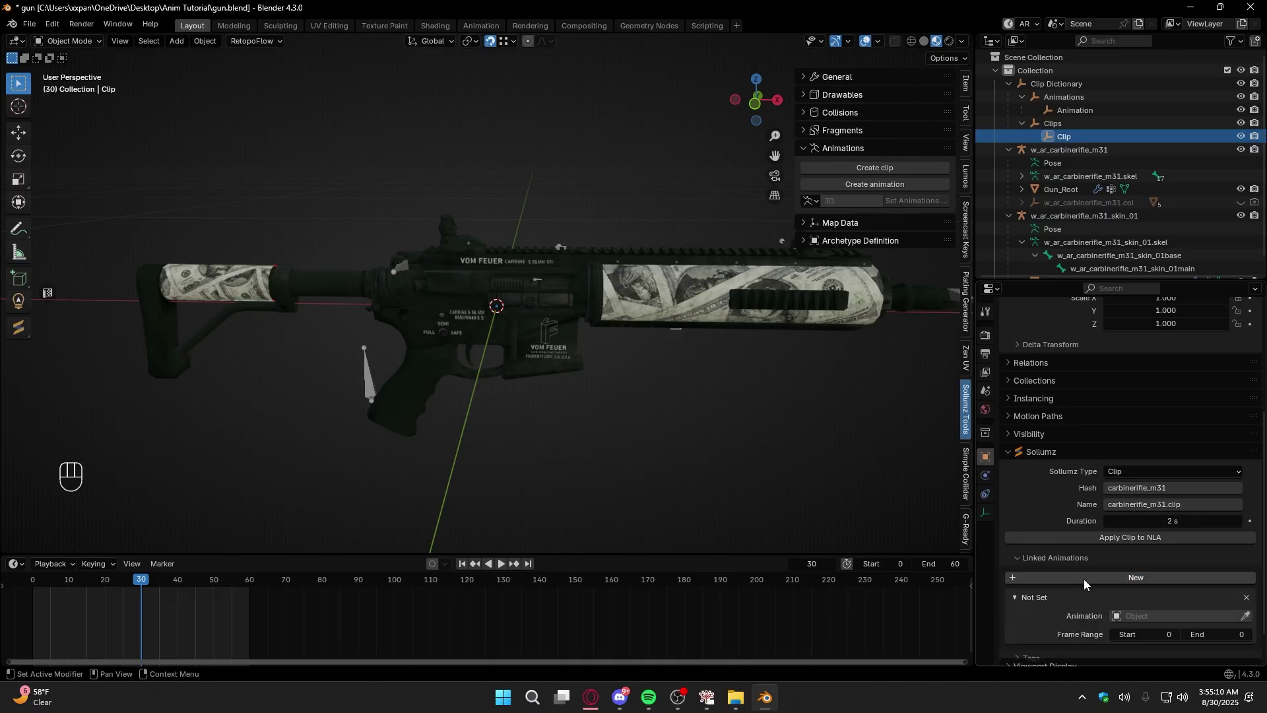
{"action": "left_click", "coordinate": [1150, 613]}
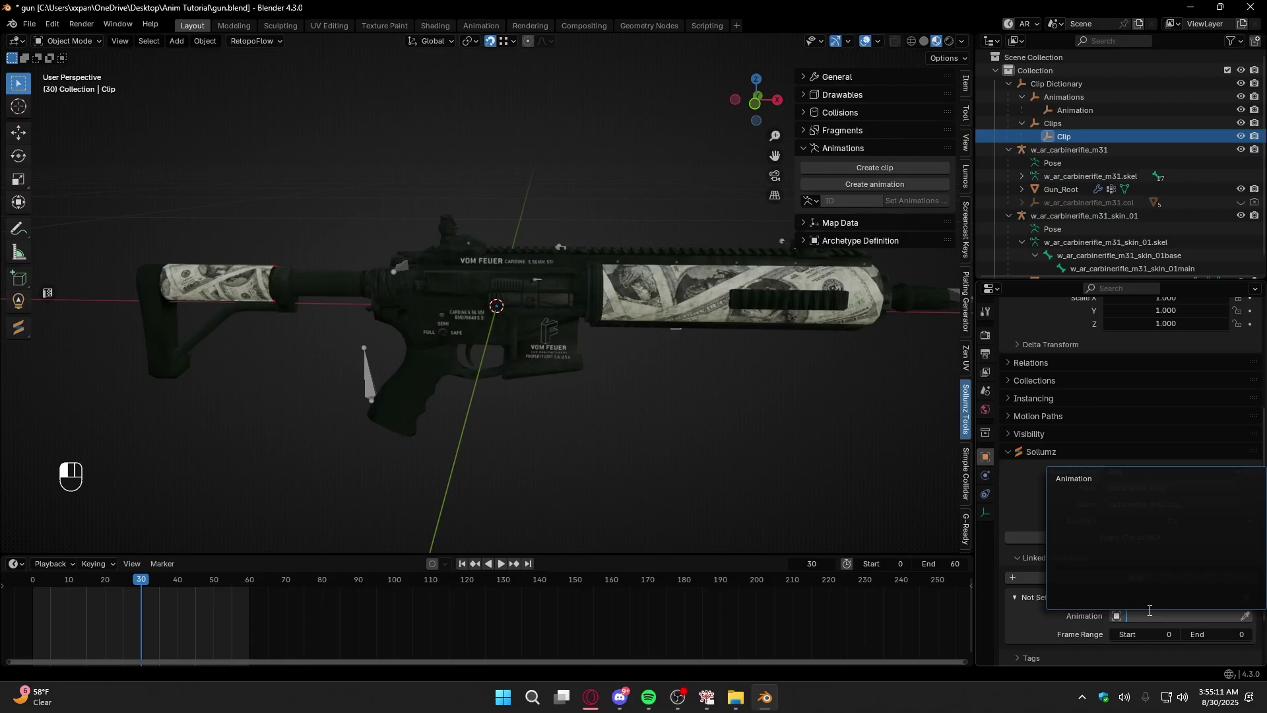
{"action": "left_click", "coordinate": [1095, 477]}
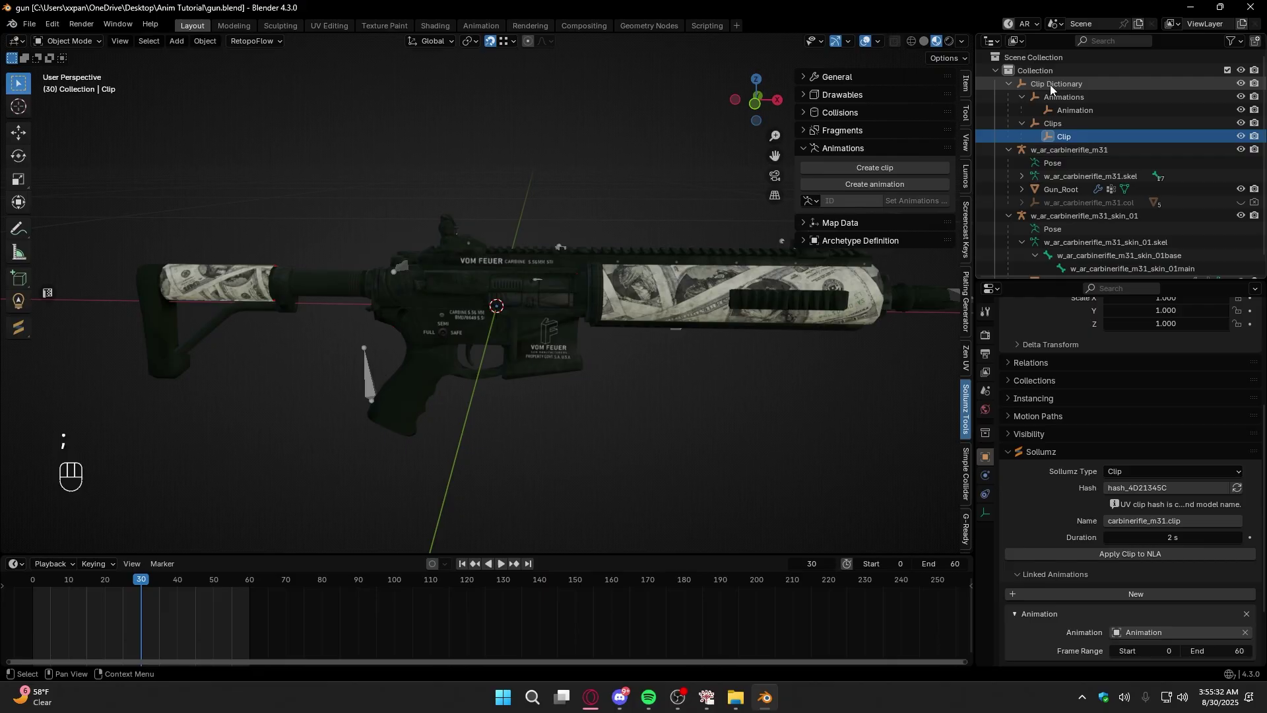
- Rename the Clip Dictionary object as clip@carbinerifle_m31
{"action": "left_click", "coordinate": [1051, 85]}
{"action": "double_click", "coordinate": [1052, 84]}
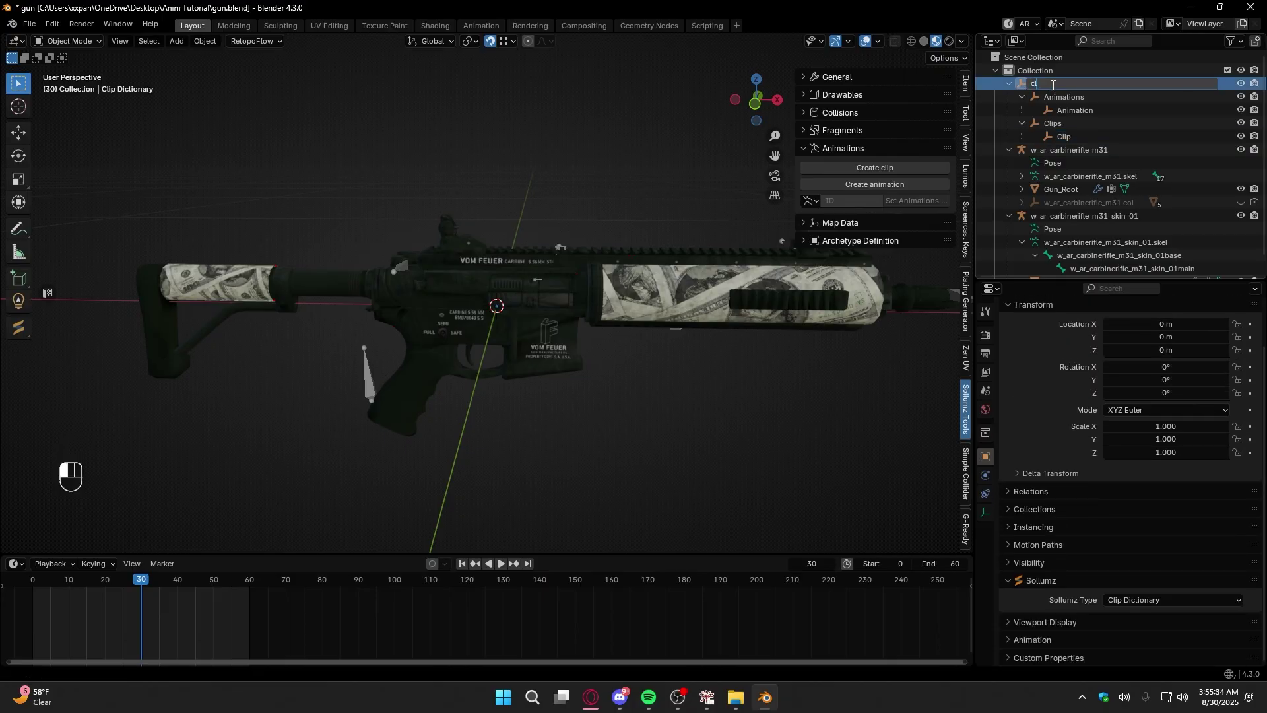
{"action": "type", "text": "clip@carbinerifle_m31"}
{"action": "key", "text": "Return"}
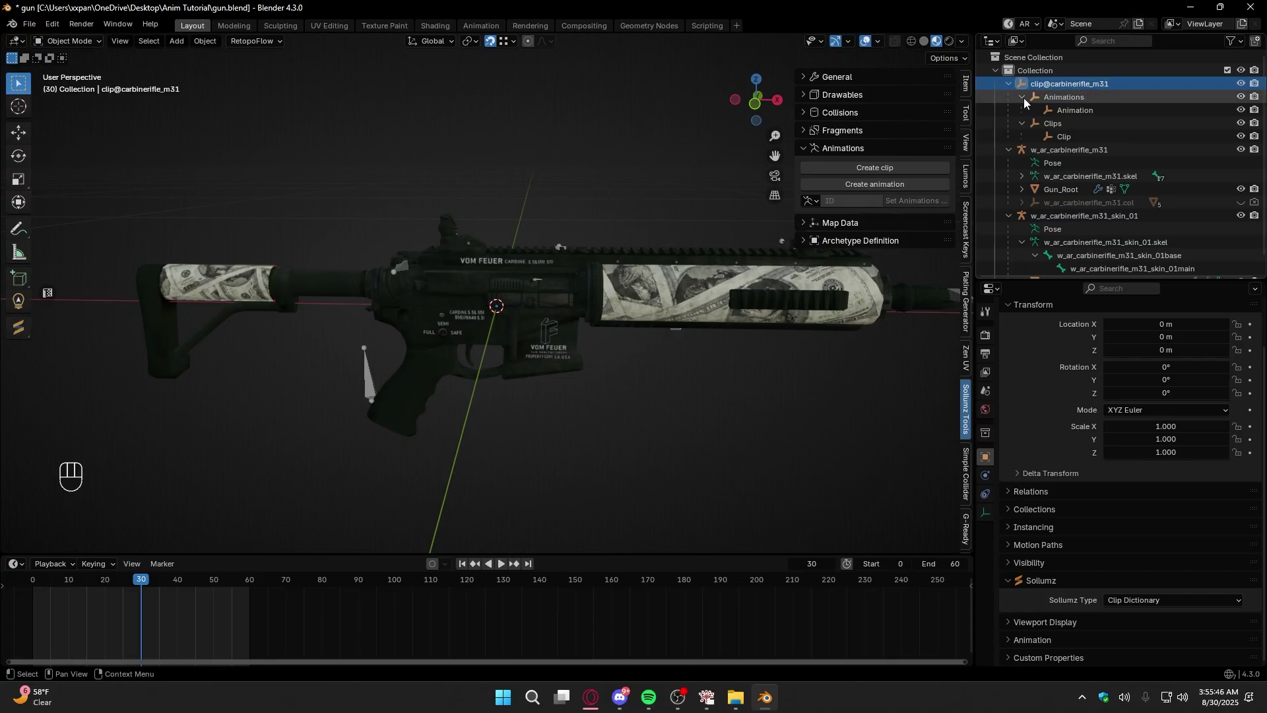
- Create a new YTYP in the archetype definitions, with the sidebar widened, and name it carbinerifle_m31
{"action": "left_click", "coordinate": [848, 149]}
{"action": "left_click", "coordinate": [847, 186]}
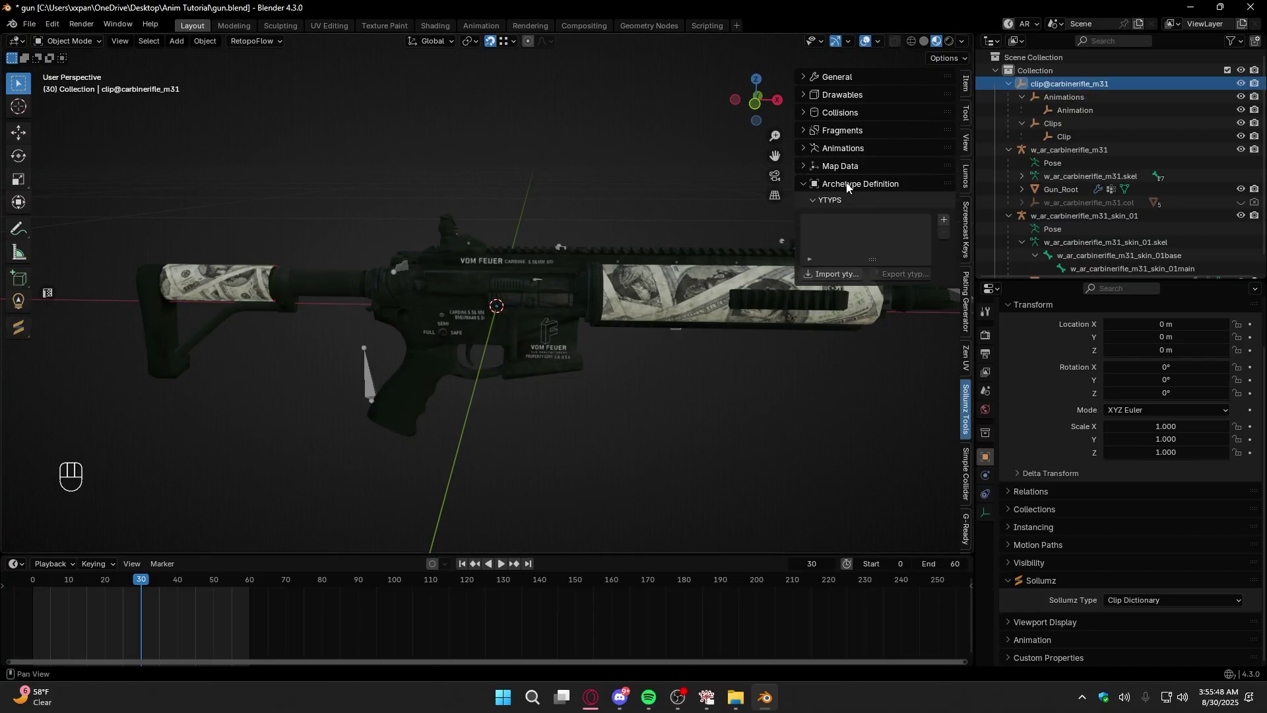
{"action": "left_click_drag", "start_coordinate": [800, 210], "coordinate": [718, 209]}
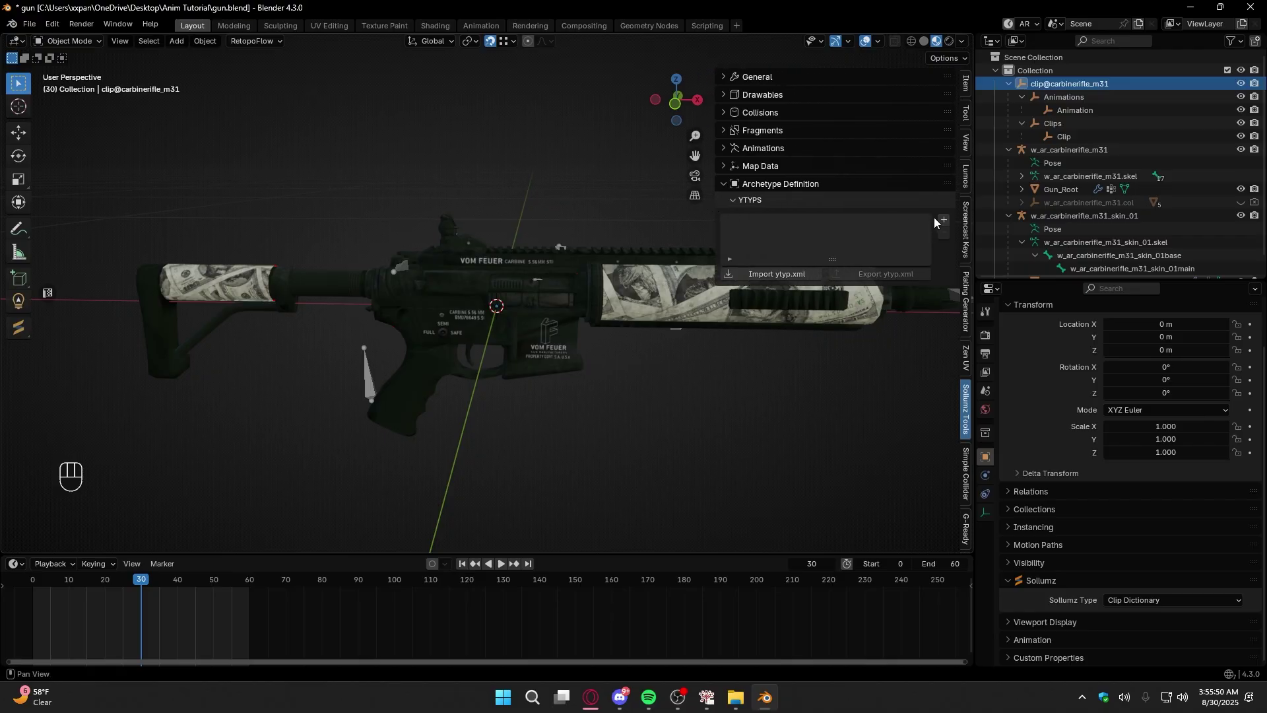
{"action": "left_click", "coordinate": [943, 220]}
{"action": "double_click", "coordinate": [791, 221]}
{"action": "key", "text": "BackSpace"}
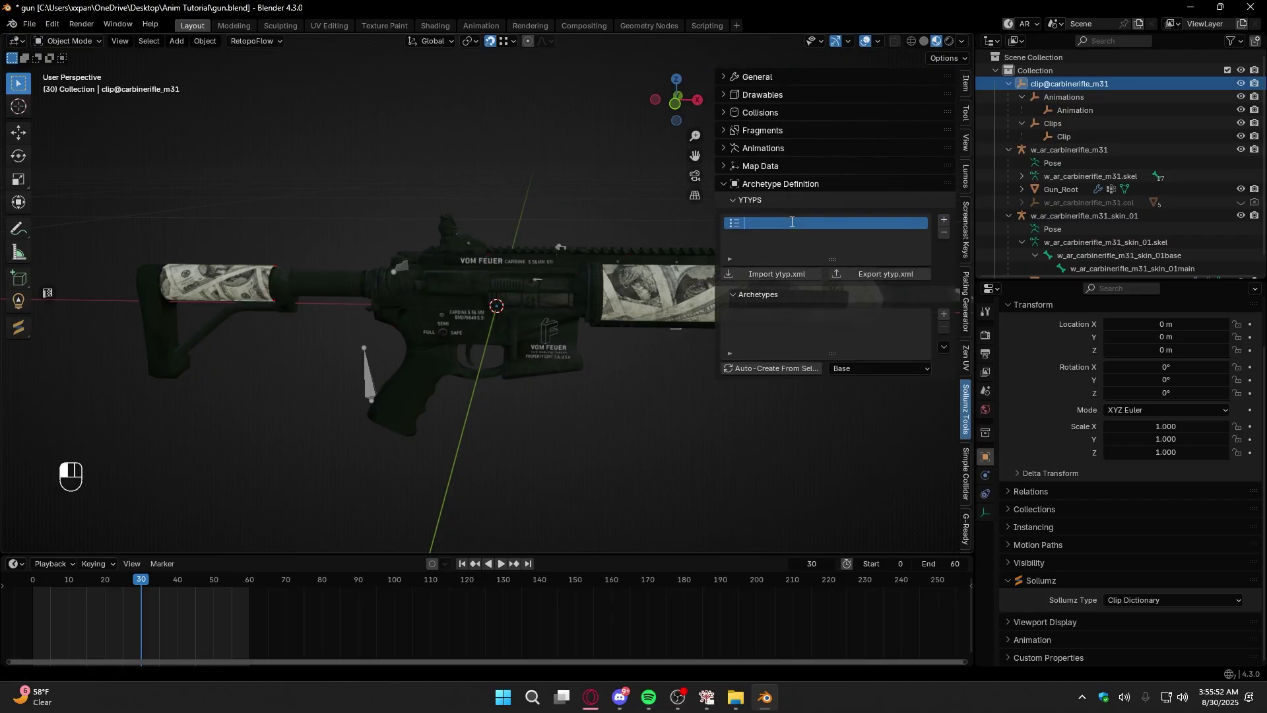
{"action": "type", "text": "carbinerifle_m31"}
{"action": "key", "text": "Return"}
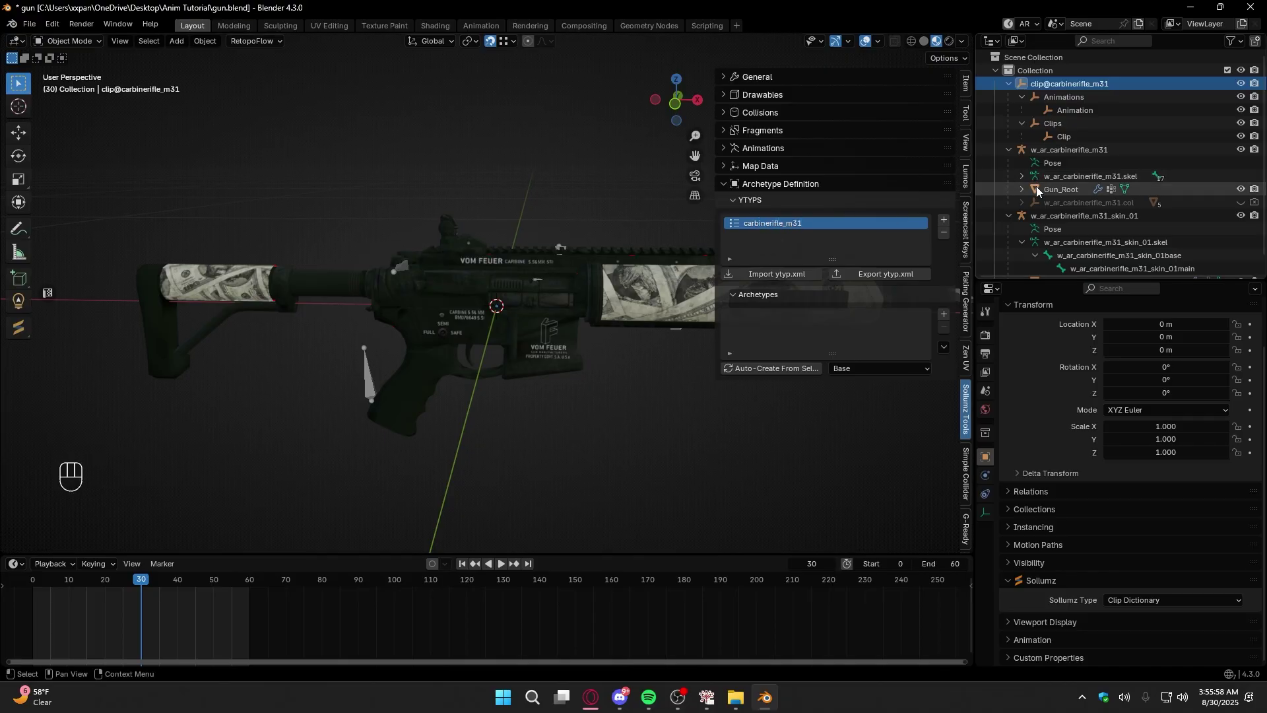
- Auto-create a Base archetype from the w_ar_carbinerifle_m31_skin_01 drawable
{"action": "scroll", "coordinate": [1052, 195], "scroll_direction": "down", "scroll_amount": 1}
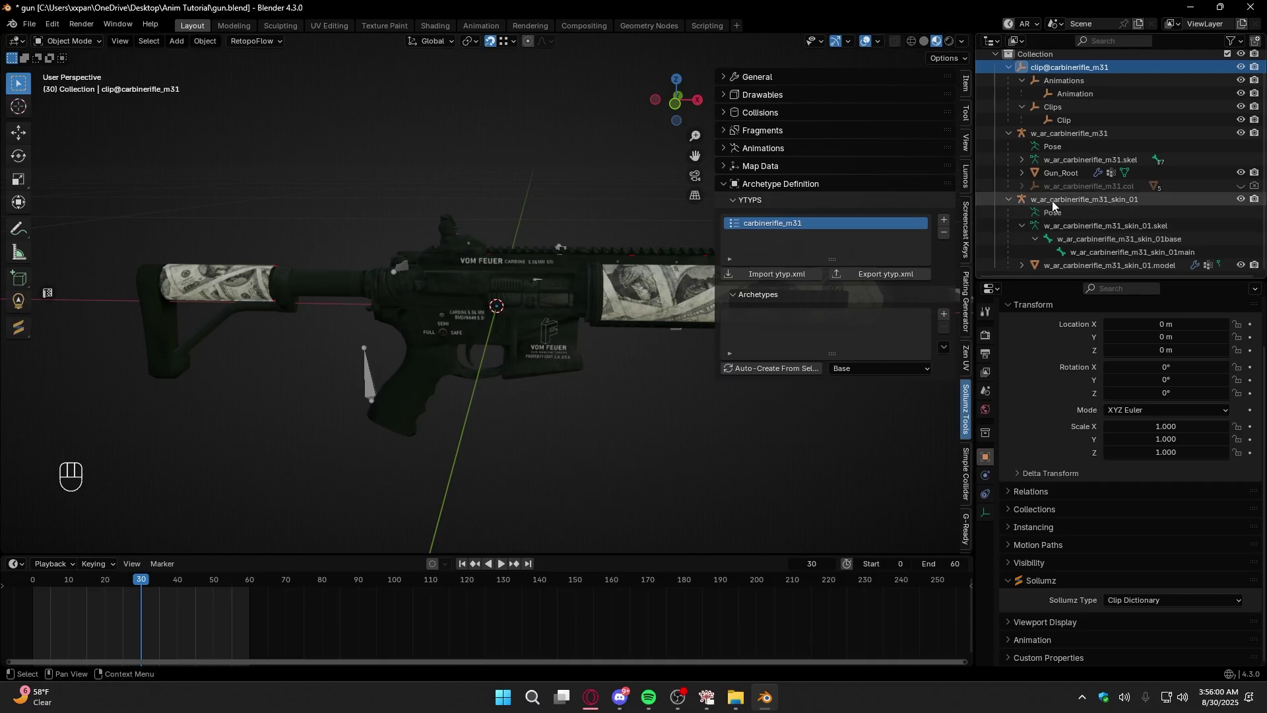
{"action": "left_click", "coordinate": [1133, 203]}
{"action": "left_click", "coordinate": [779, 370]}
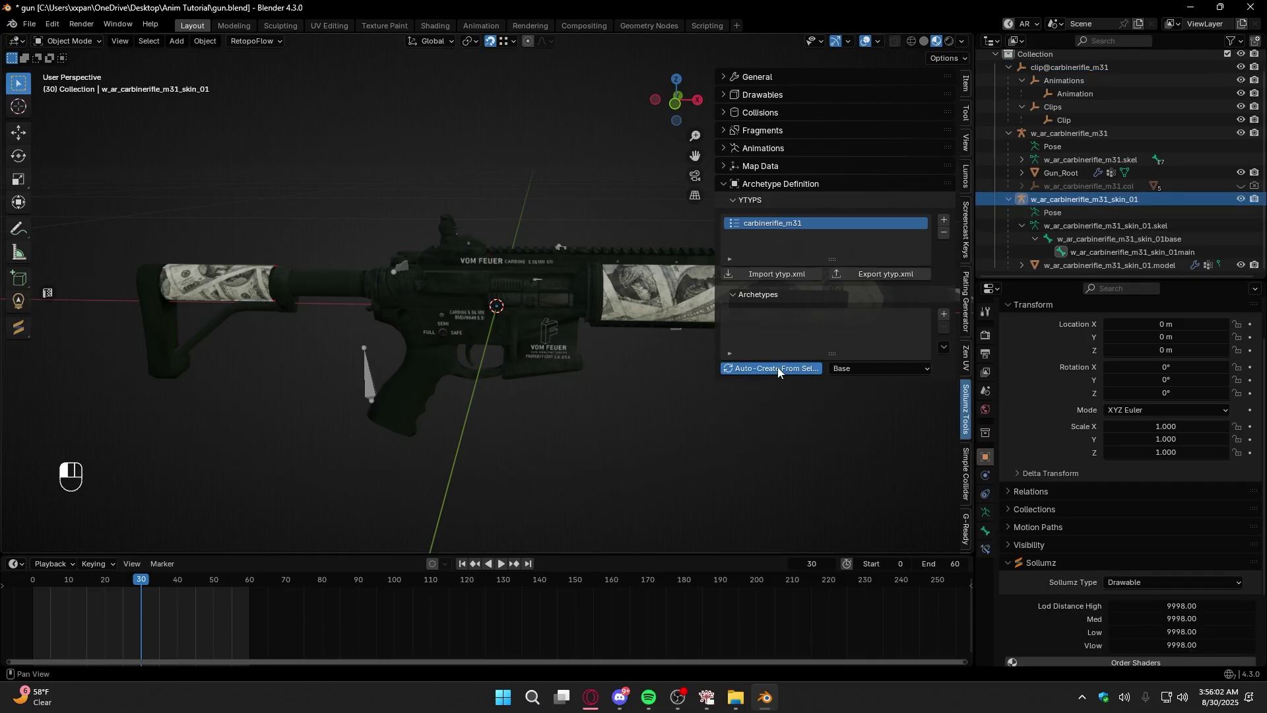
- Set the archetype's texture dictionary to its own name, w_ar_carbinerifle_m31_skin_01
{"action": "scroll", "coordinate": [763, 406], "scroll_direction": "down", "scroll_amount": 2}
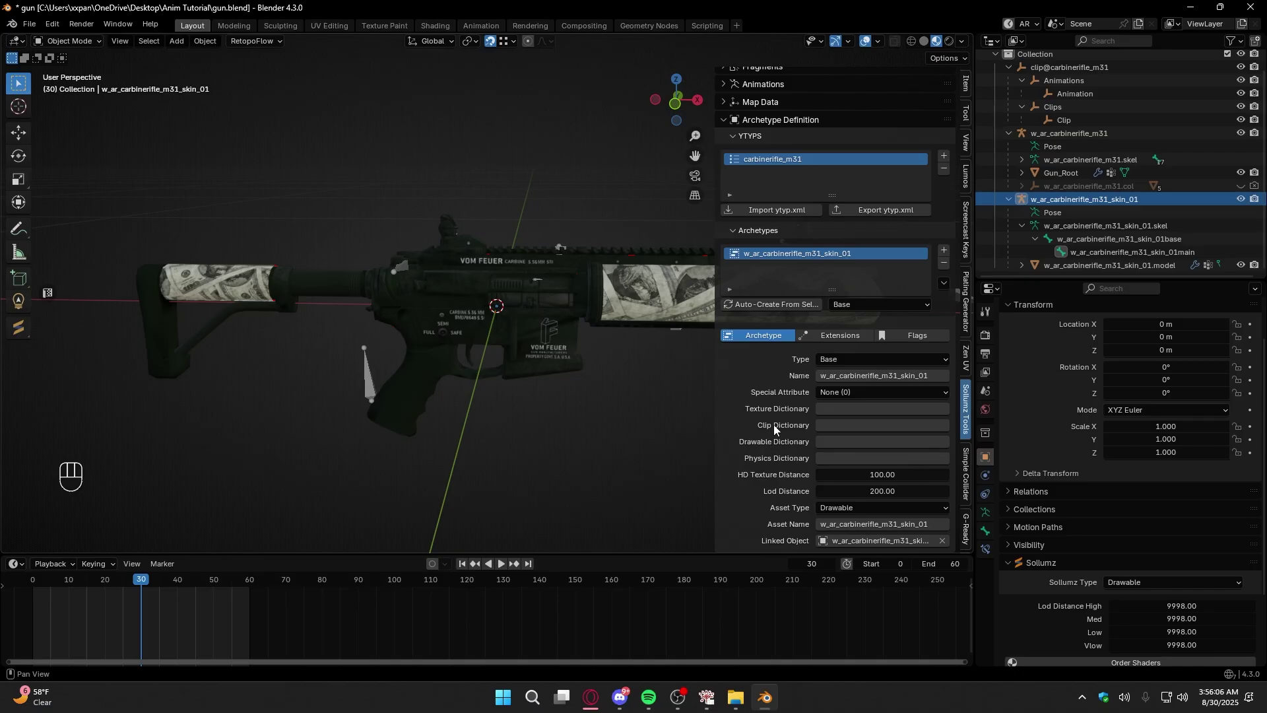
{"action": "left_click", "coordinate": [858, 376]}
{"action": "key", "text": "ctrl+c"}
{"action": "key", "text": "Return"}
{"action": "key", "text": "ctrl+v"}
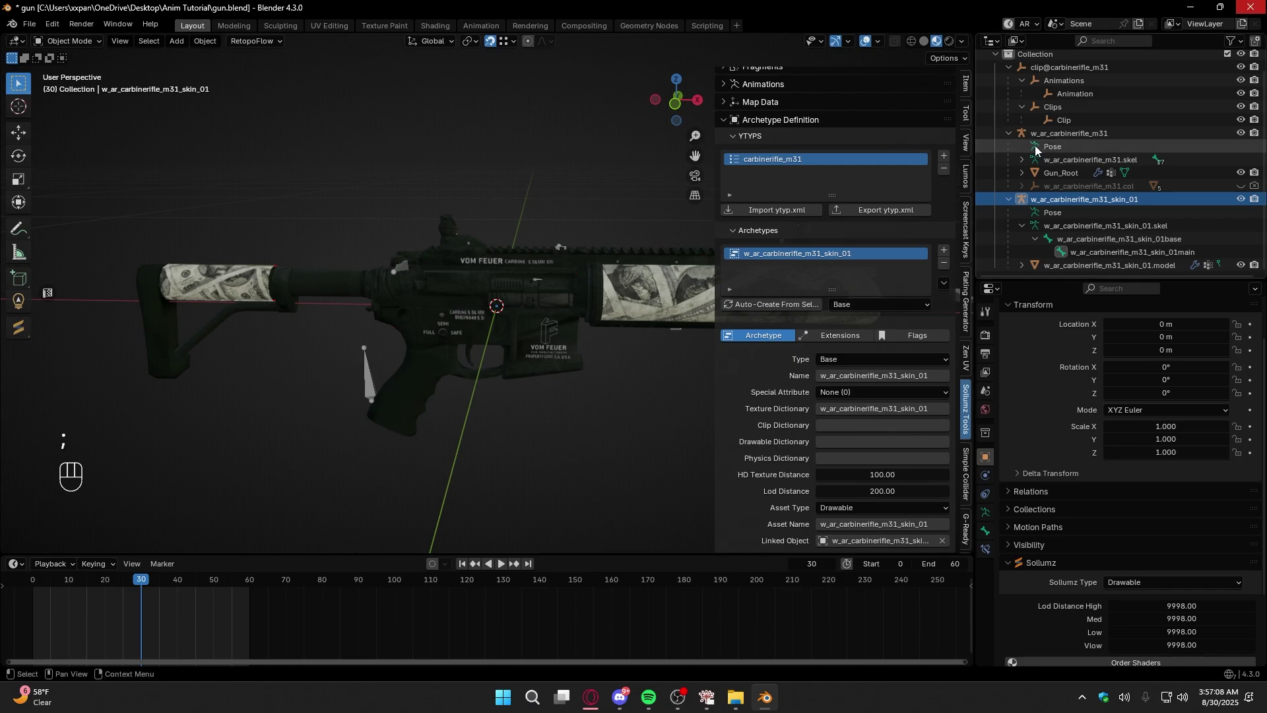
- Set the archetype's clip dictionary to clip@carbinerifle_m31, copying the name from the Clip Dictionary object
{"action": "left_click", "coordinate": [1051, 67]}
{"action": "scroll", "coordinate": [1051, 67], "scroll_direction": "up", "scroll_amount": 1}
{"action": "type", "text": "clip@carbinerifle_m31"}
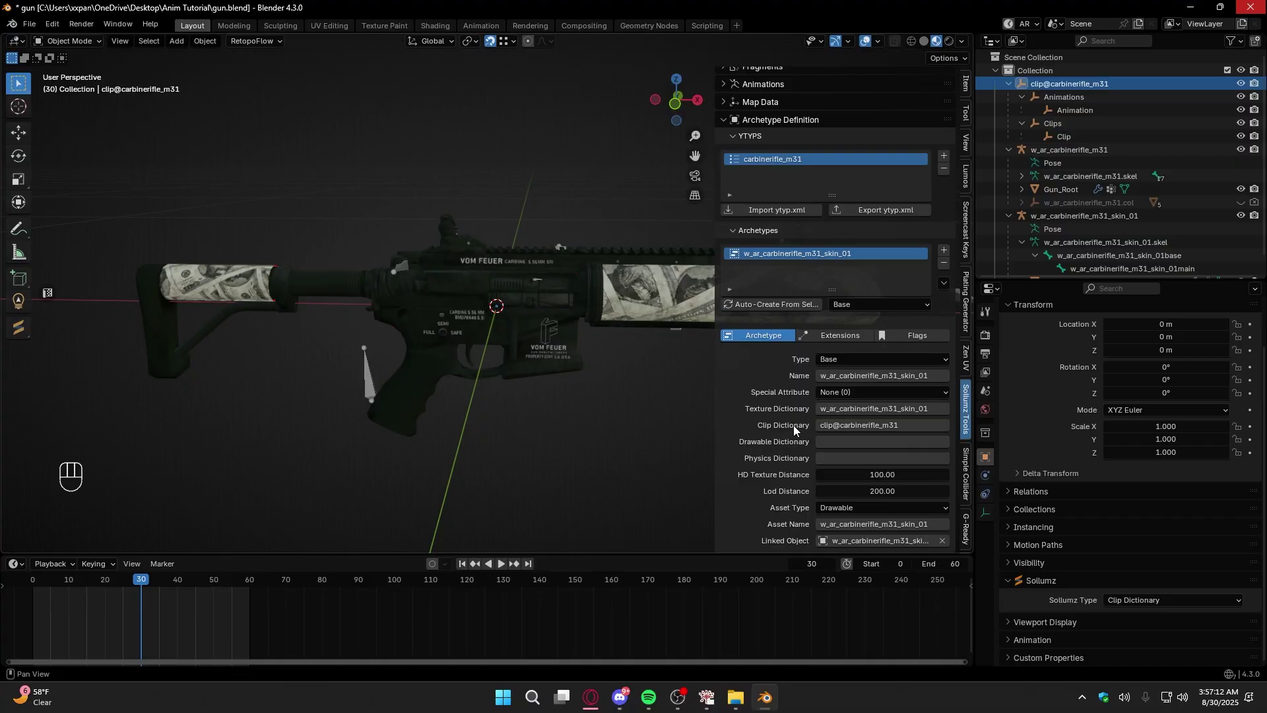
- Enable the UV anims (YCD) and Auto Start Anim flags for the skin archetype
{"action": "left_click", "coordinate": [918, 335]}
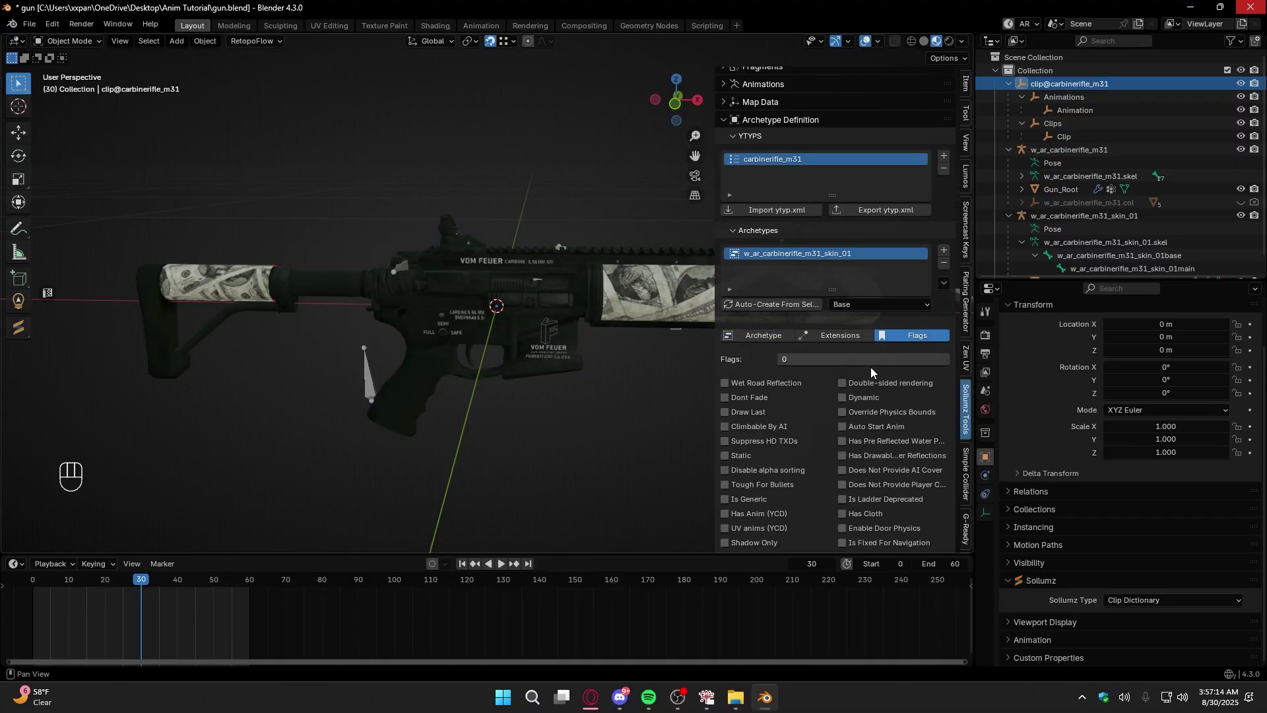
{"action": "scroll", "coordinate": [819, 399], "scroll_direction": "down", "scroll_amount": 1}
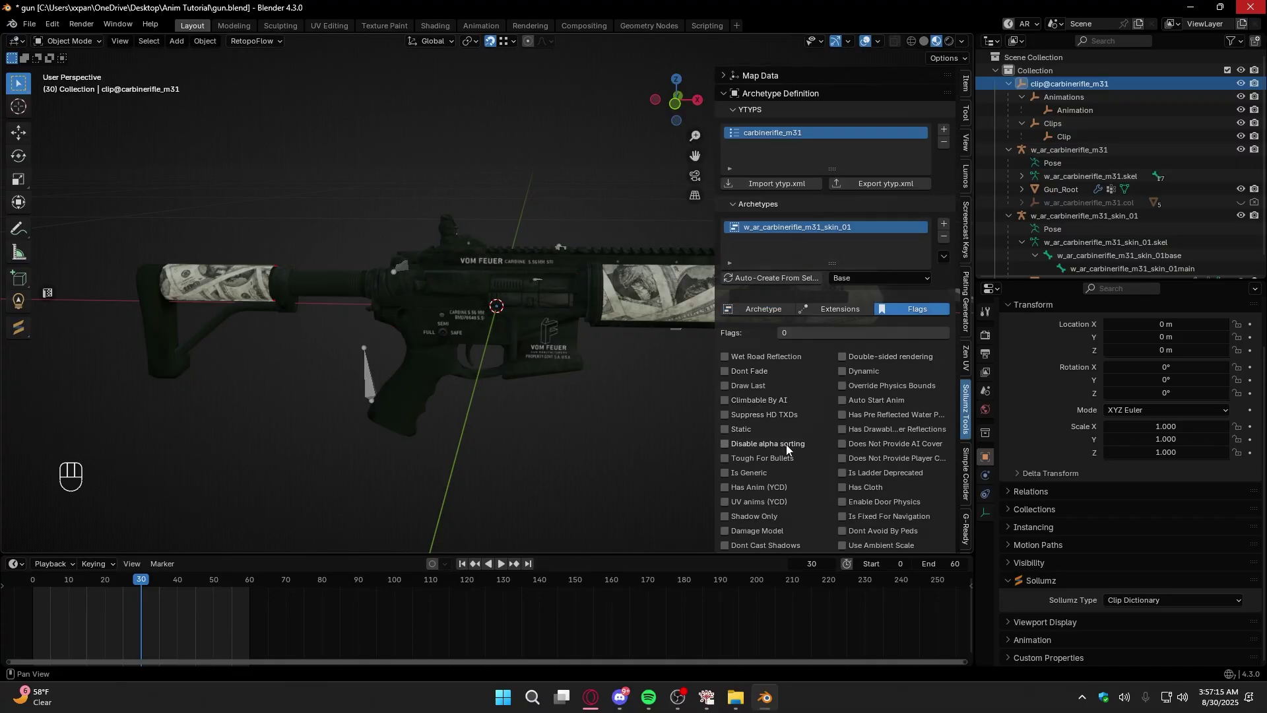
{"action": "left_click", "coordinate": [740, 503]}
{"action": "left_click", "coordinate": [853, 404]}
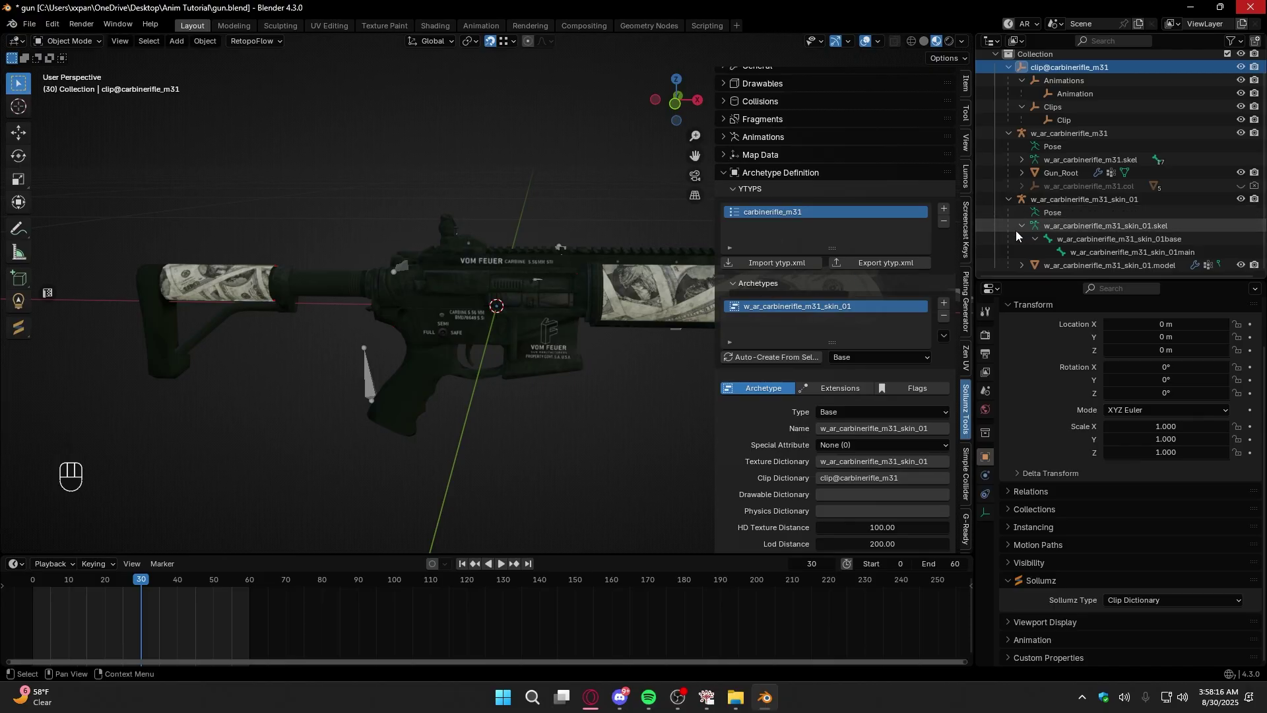
- Export the YTYP as ytyp.xml into a new folder named export inside Anim Tutorial
{"action": "left_click", "coordinate": [895, 264]}
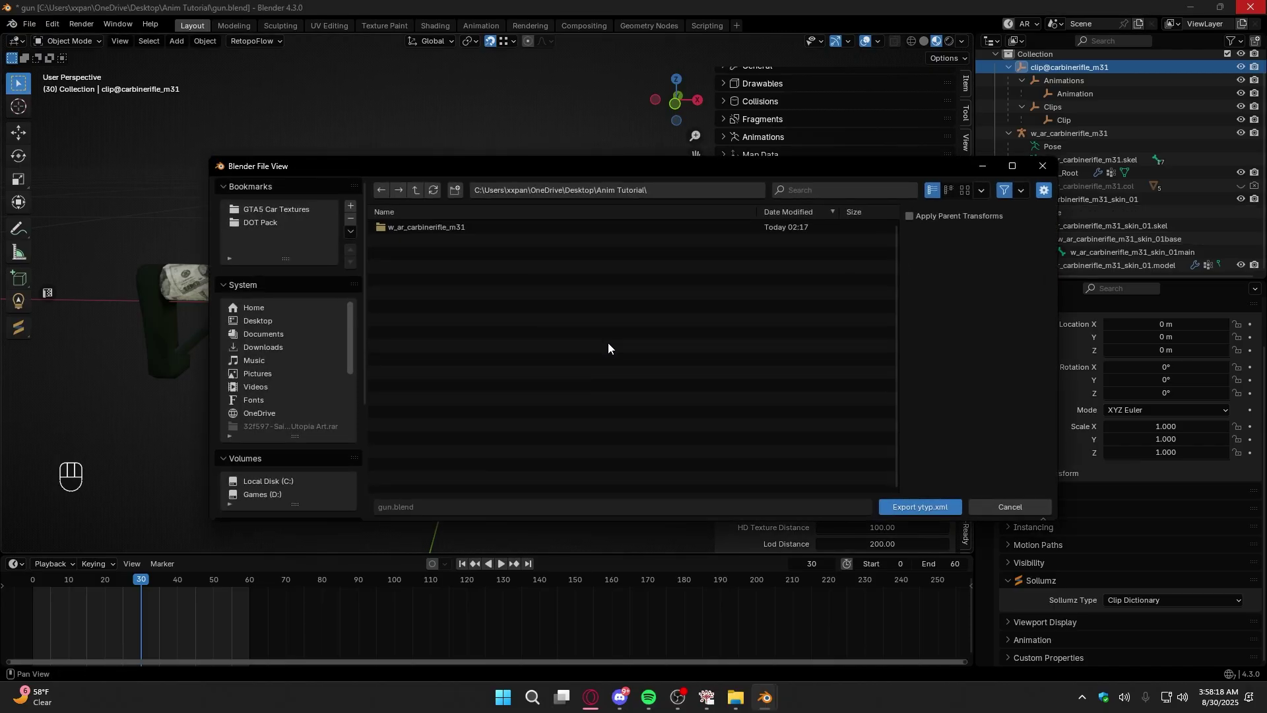
{"action": "right_click", "coordinate": [684, 420]}
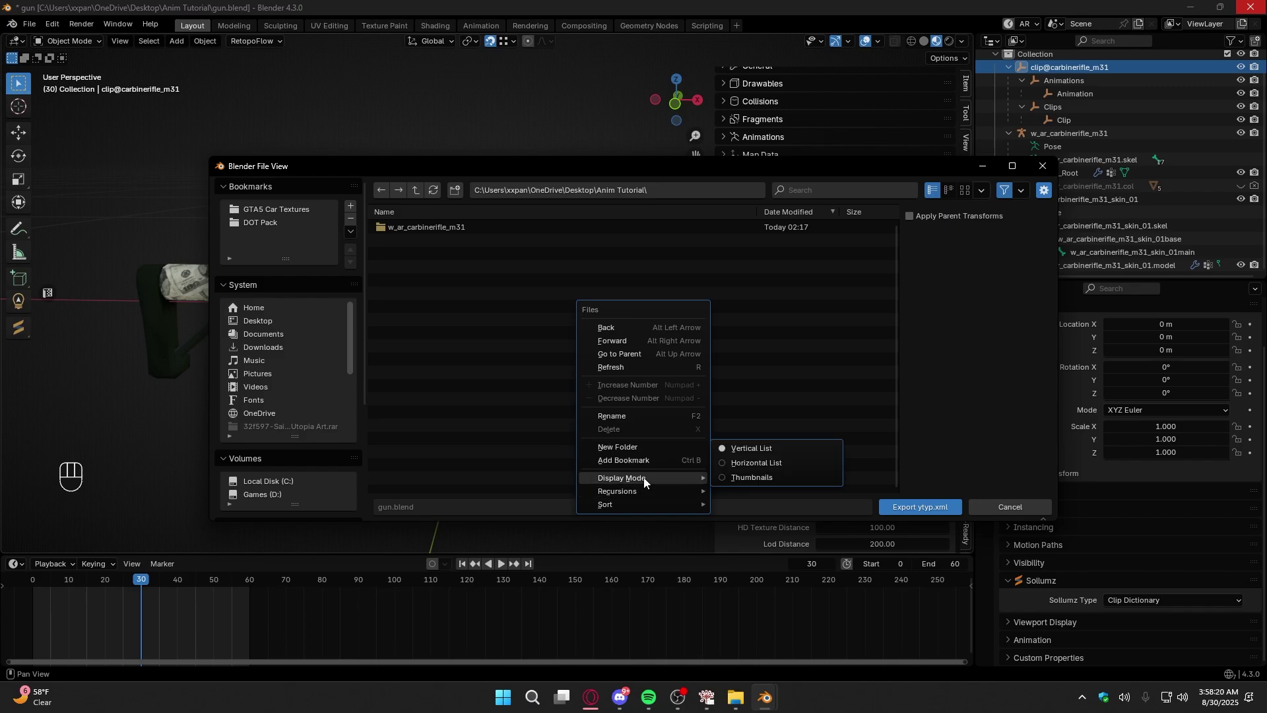
{"action": "left_click", "coordinate": [642, 447]}
{"action": "type", "text": "export"}
{"action": "key", "text": "Return"}
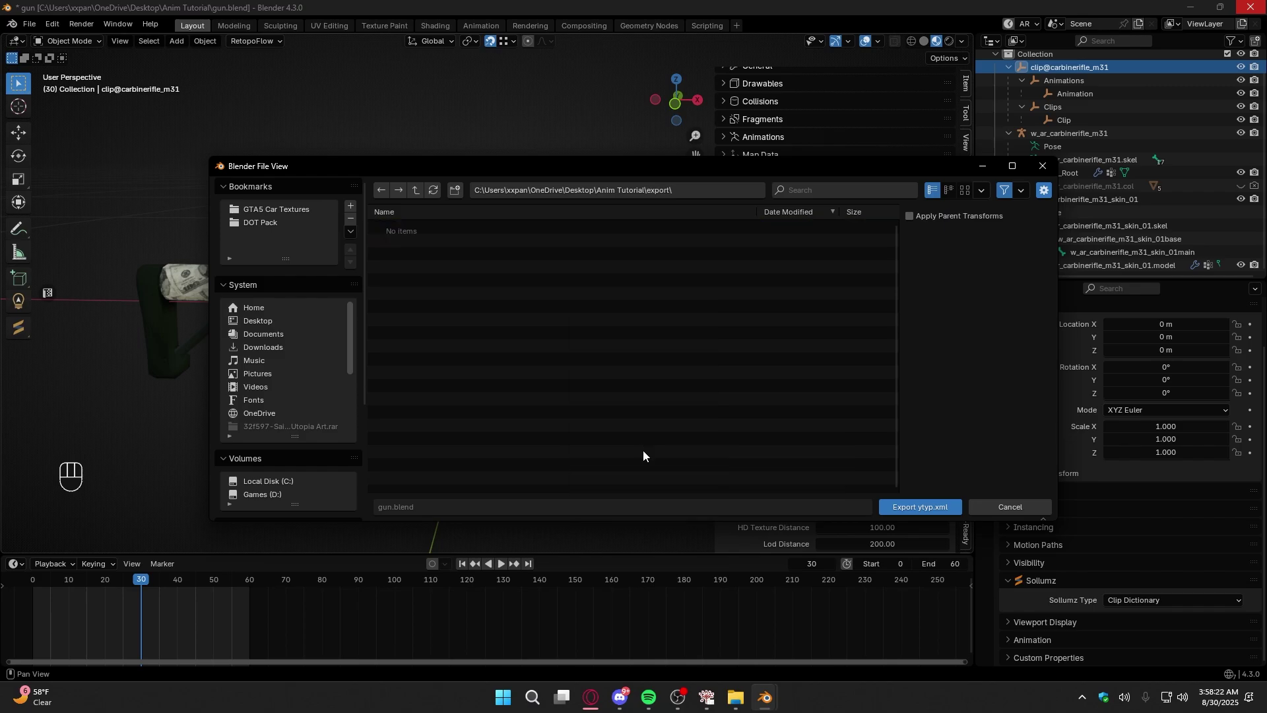
{"action": "left_click", "coordinate": [927, 508]}
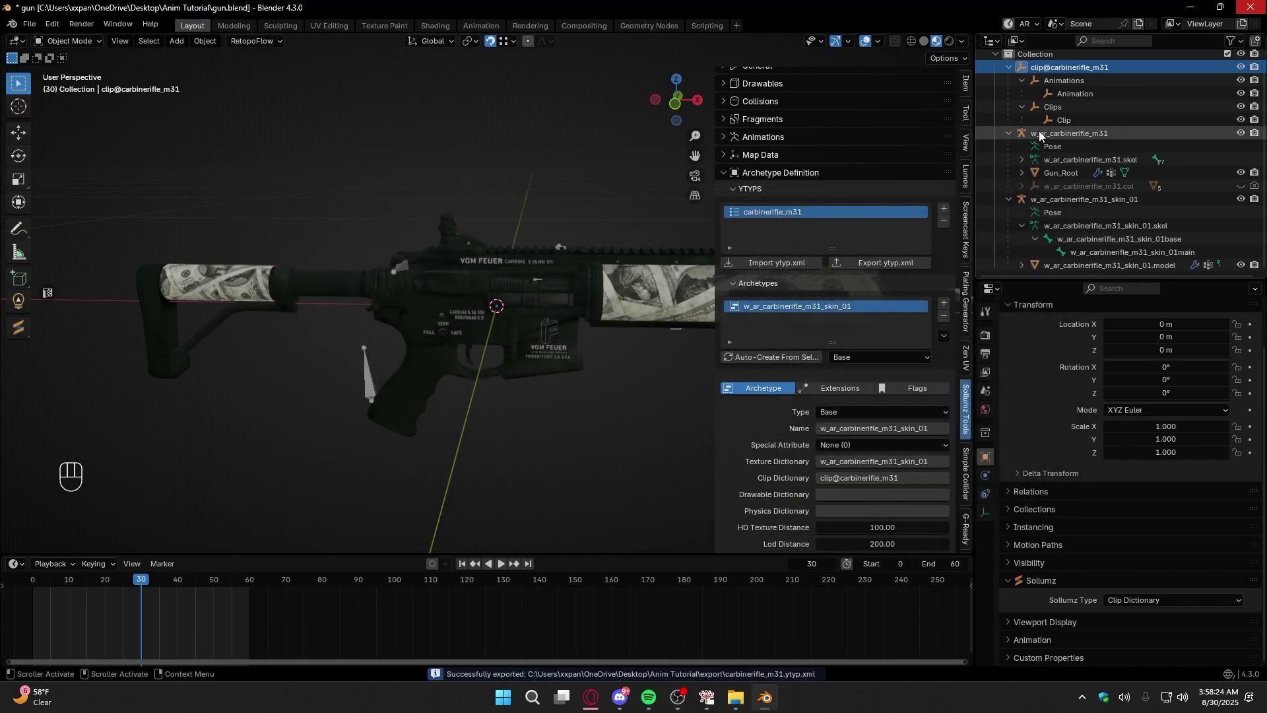
- Select the clip dictionary and both carbine drawables and export them as CodeWalker XML to the export folder
{"action": "left_click_drag", "start_coordinate": [1009, 67], "coordinate": [1015, 153]}
{"action": "left_click", "coordinate": [1076, 108]}
{"action": "left_click", "coordinate": [1083, 86], "text": "shift"}
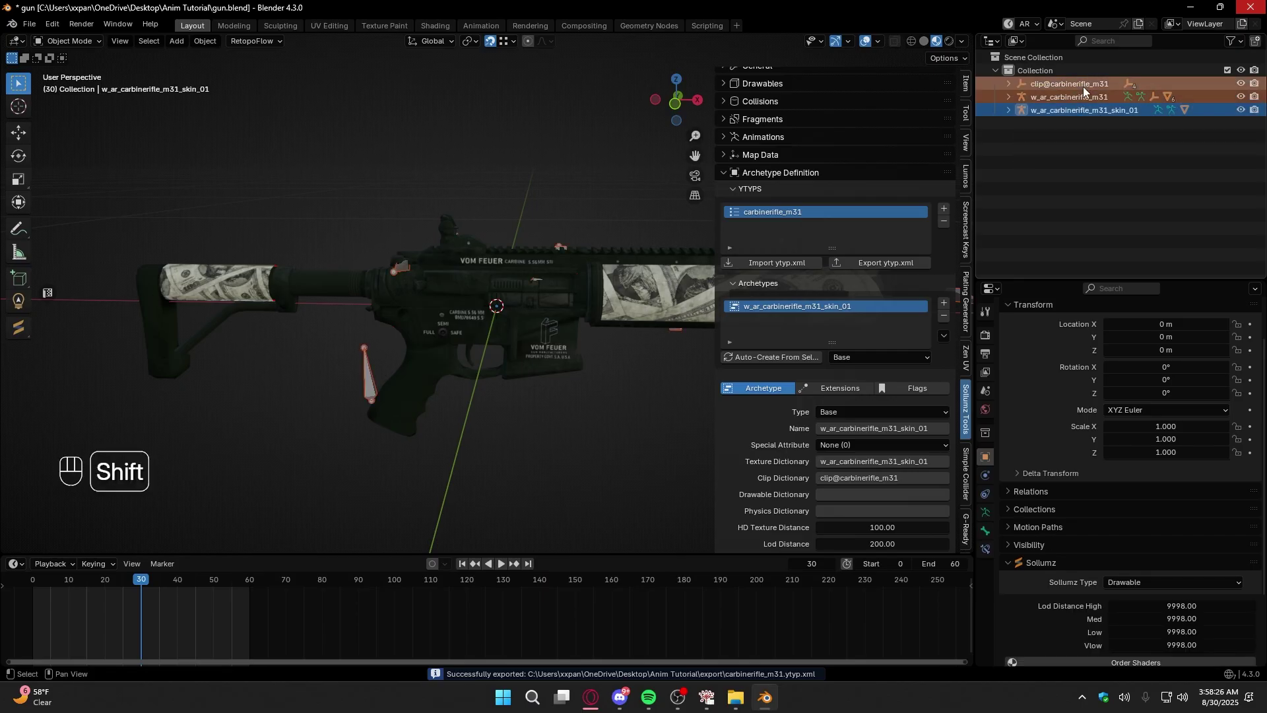
{"action": "key", "text": "v"}
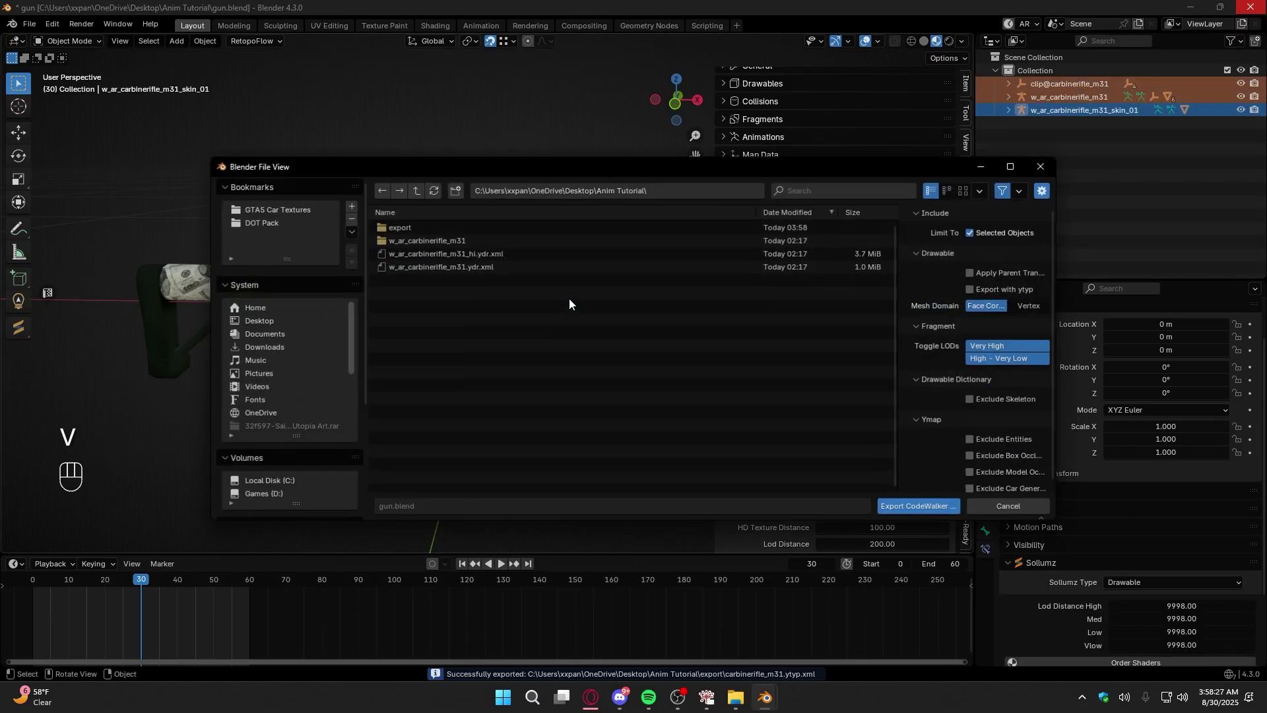
{"action": "left_click", "coordinate": [422, 228]}
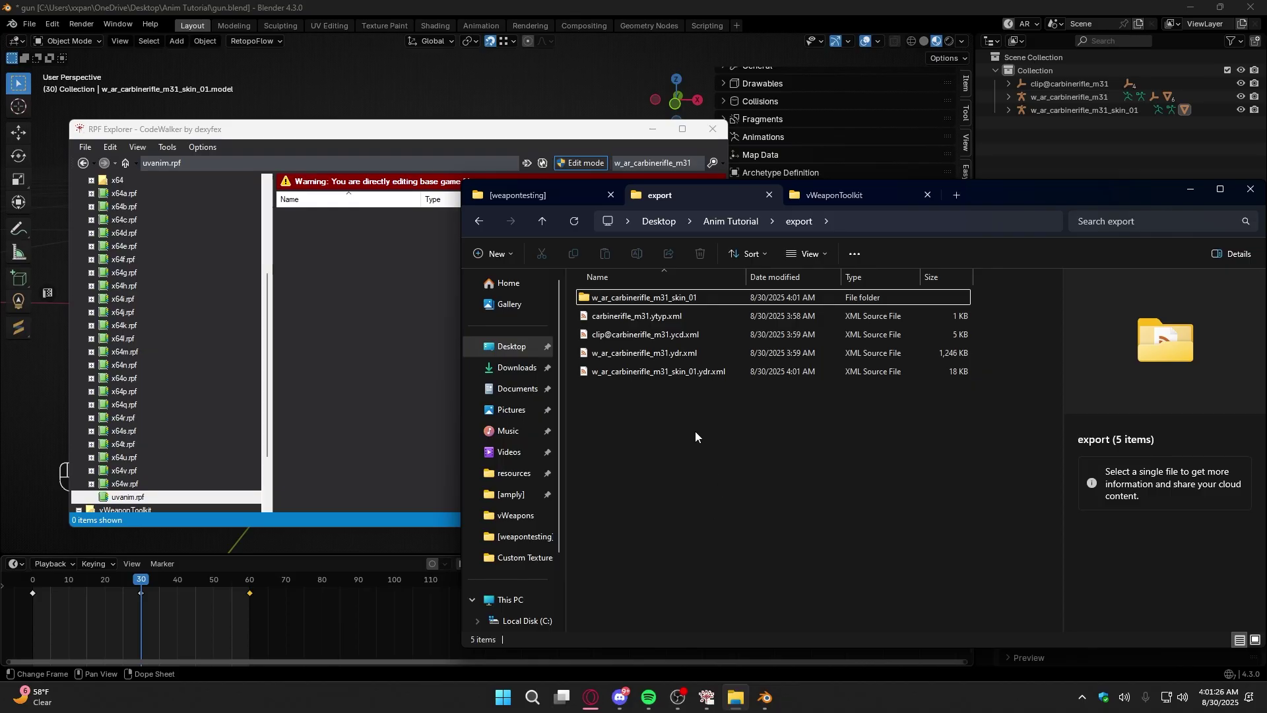
- Import the four exported XML files into uvanim.rpf in CodeWalker's RPF Explorer and preview the w_ar_carbinerifle_m31_skin_01 drawable
{"action": "left_click_drag", "start_coordinate": [671, 402], "coordinate": [363, 305]}
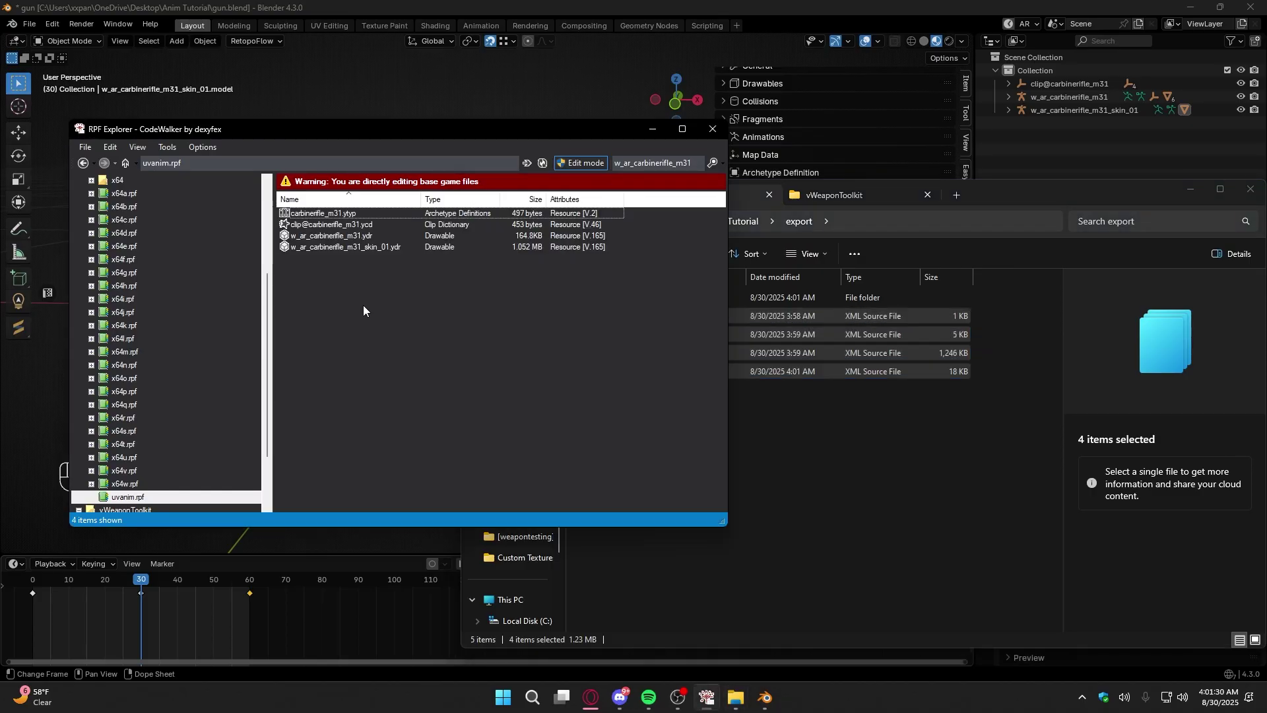
{"action": "double_click", "coordinate": [382, 247]}
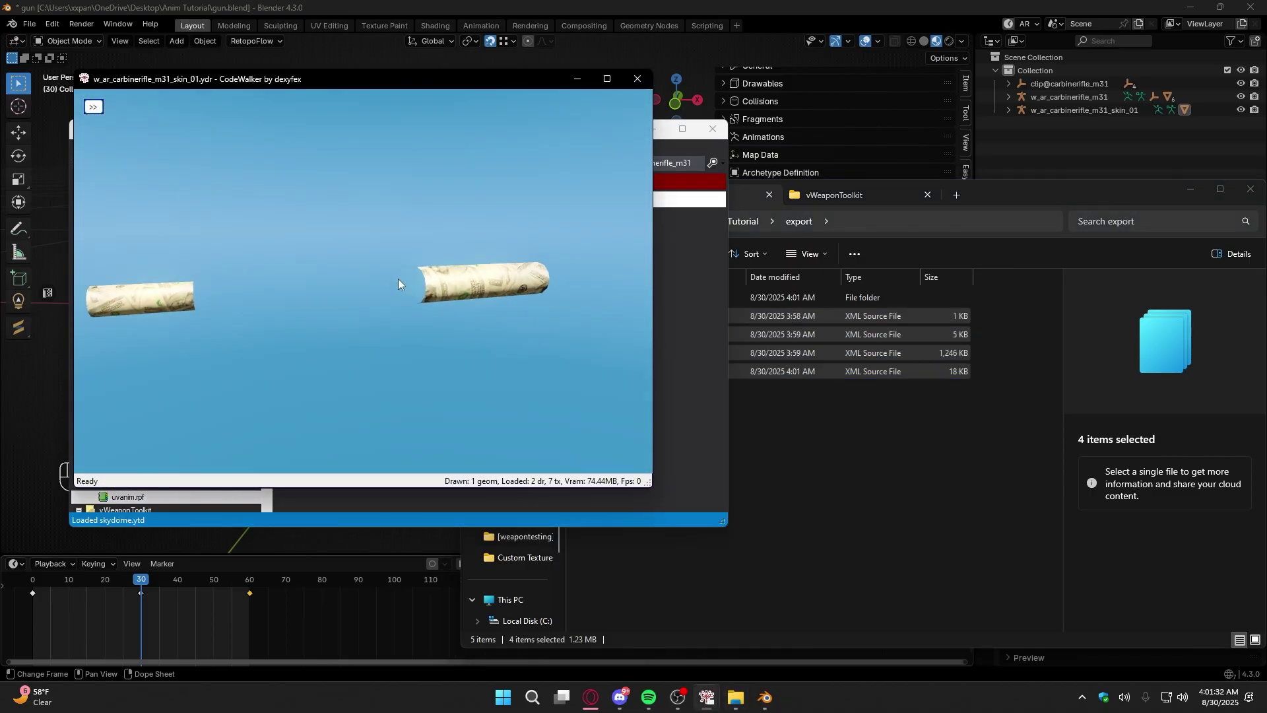
{"action": "left_click", "coordinate": [94, 107]}
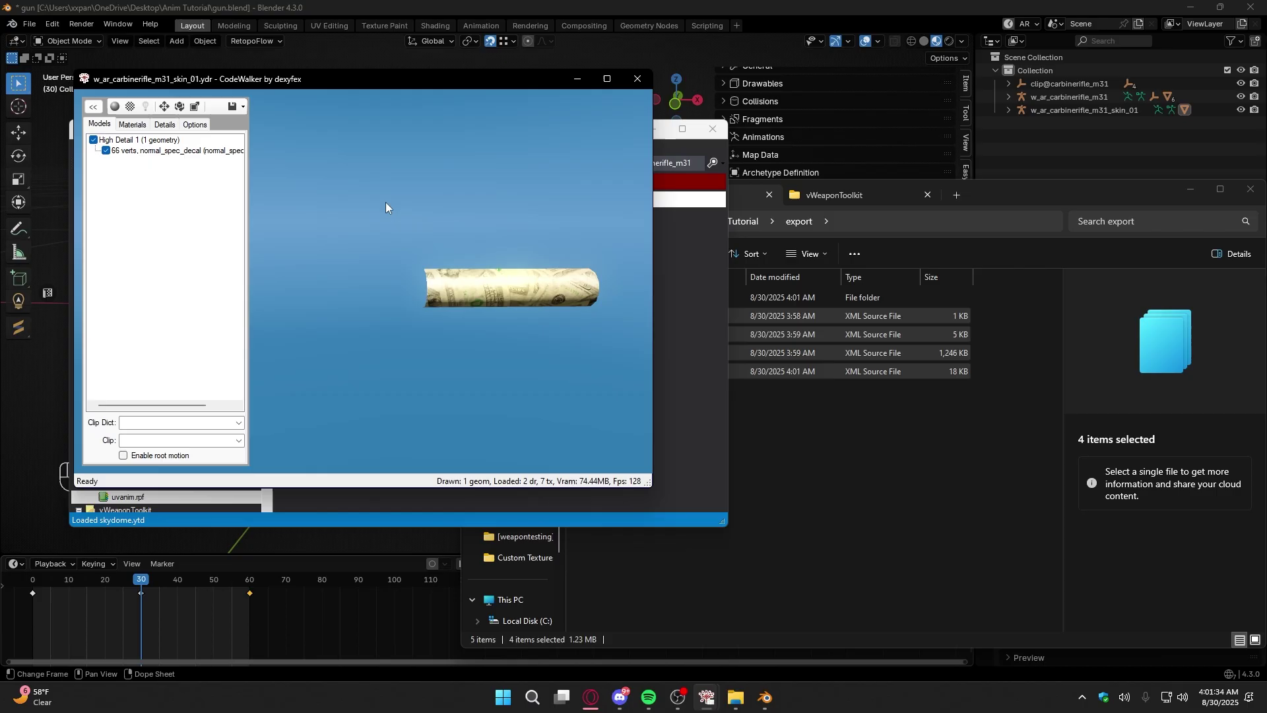
{"action": "left_click", "coordinate": [640, 79]}
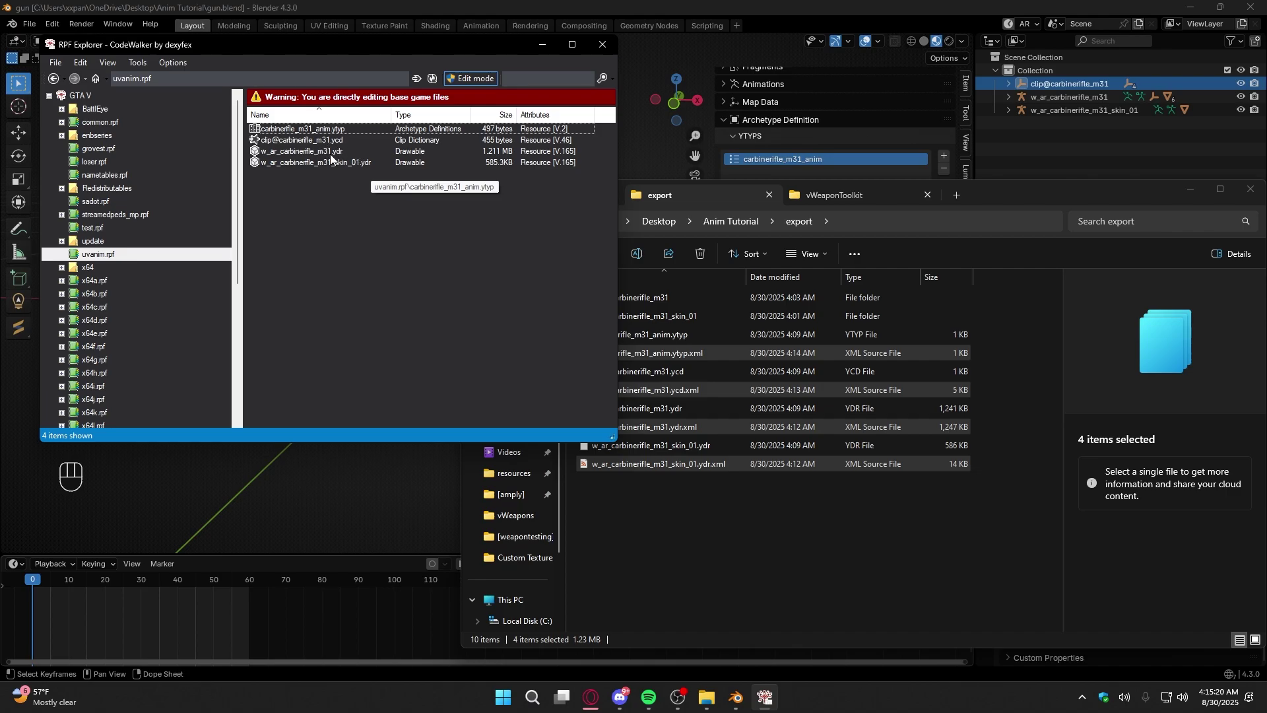
- Check the UV animation on the updated w_ar_carbinerifle_m31_skin_01.ydr in the model viewer
{"action": "double_click", "coordinate": [355, 163]}
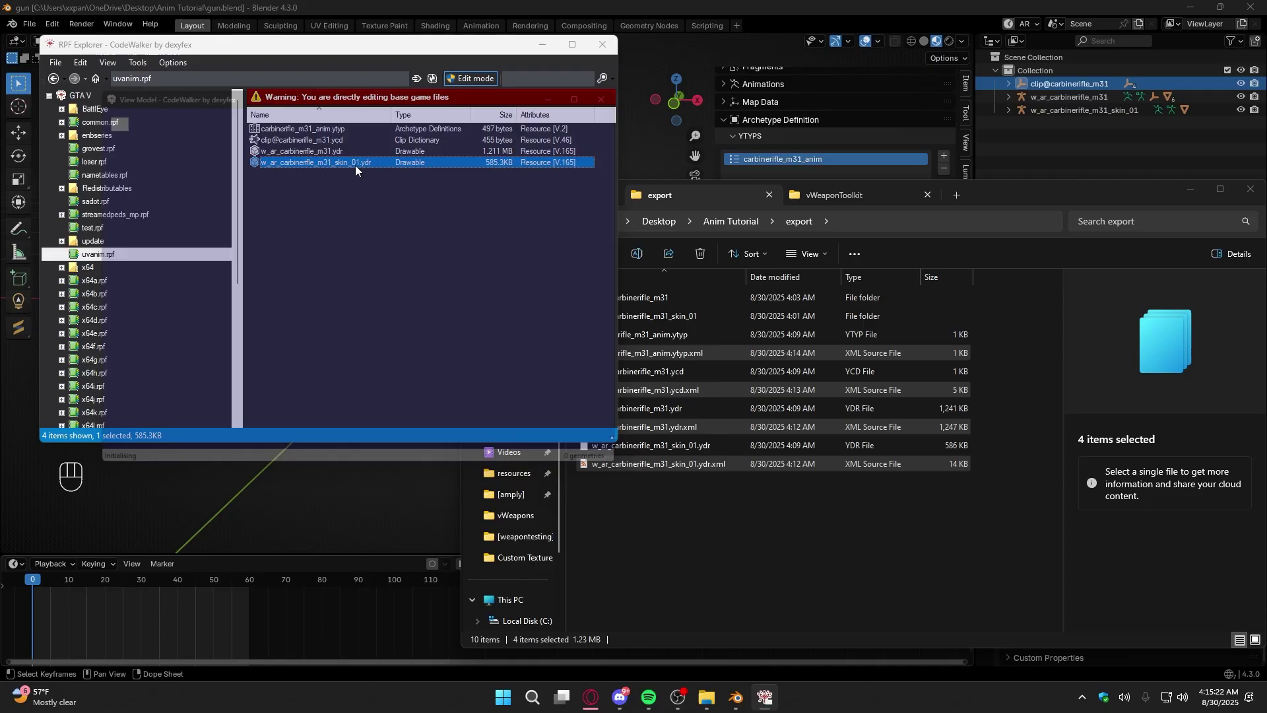
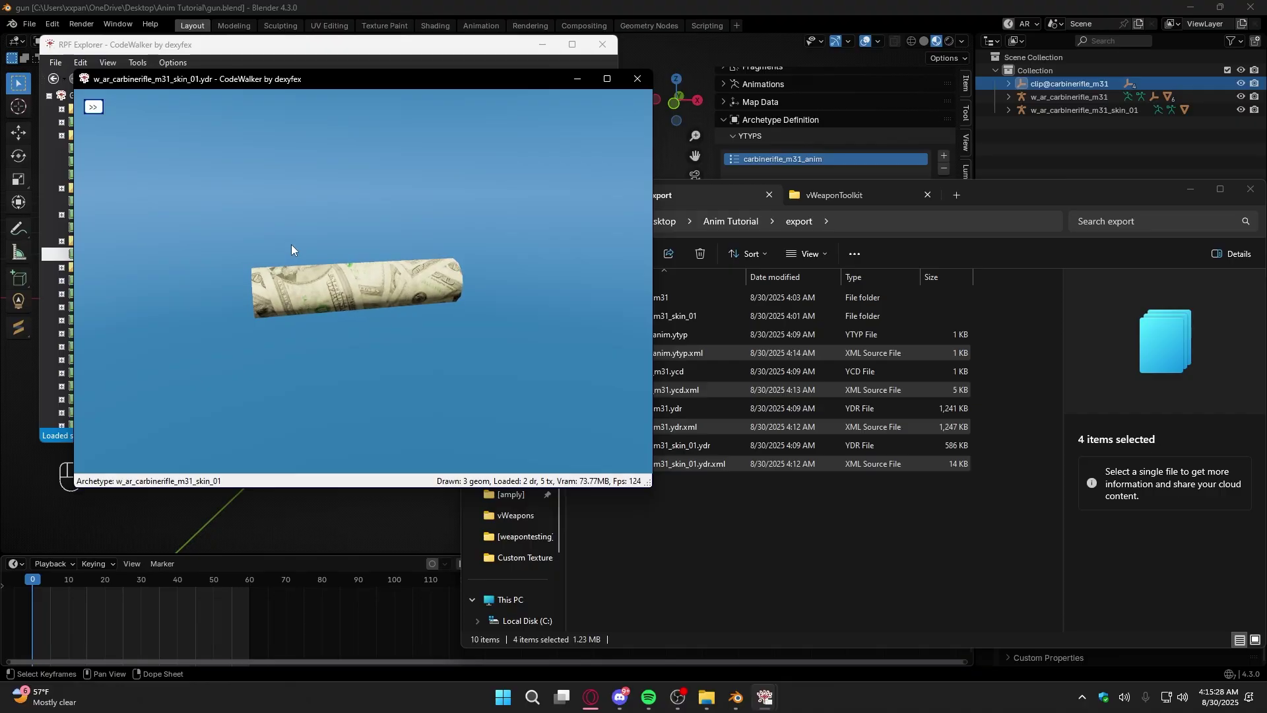
{"action": "left_click", "coordinate": [638, 79]}
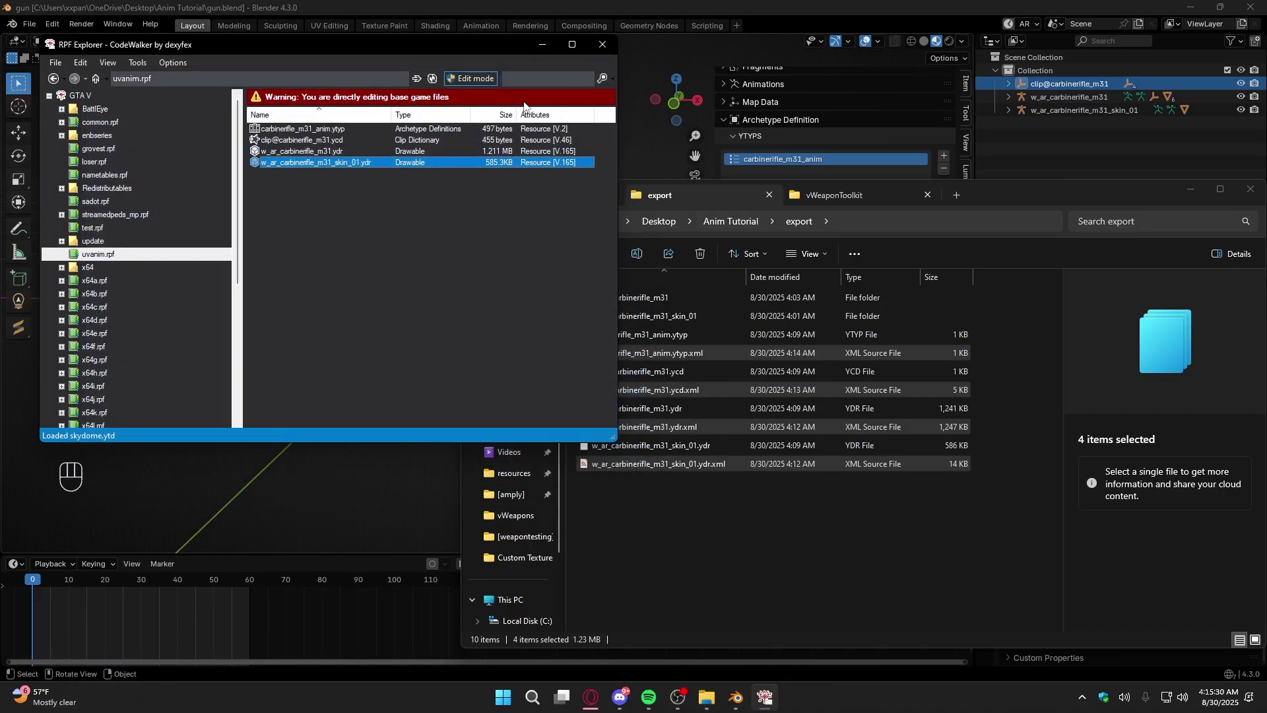
- Switch to the vWeaponToolkit folder in File Explorer and launch vWeaponsToolkit.exe
{"action": "left_click", "coordinate": [873, 555]}
{"action": "left_click", "coordinate": [854, 197]}
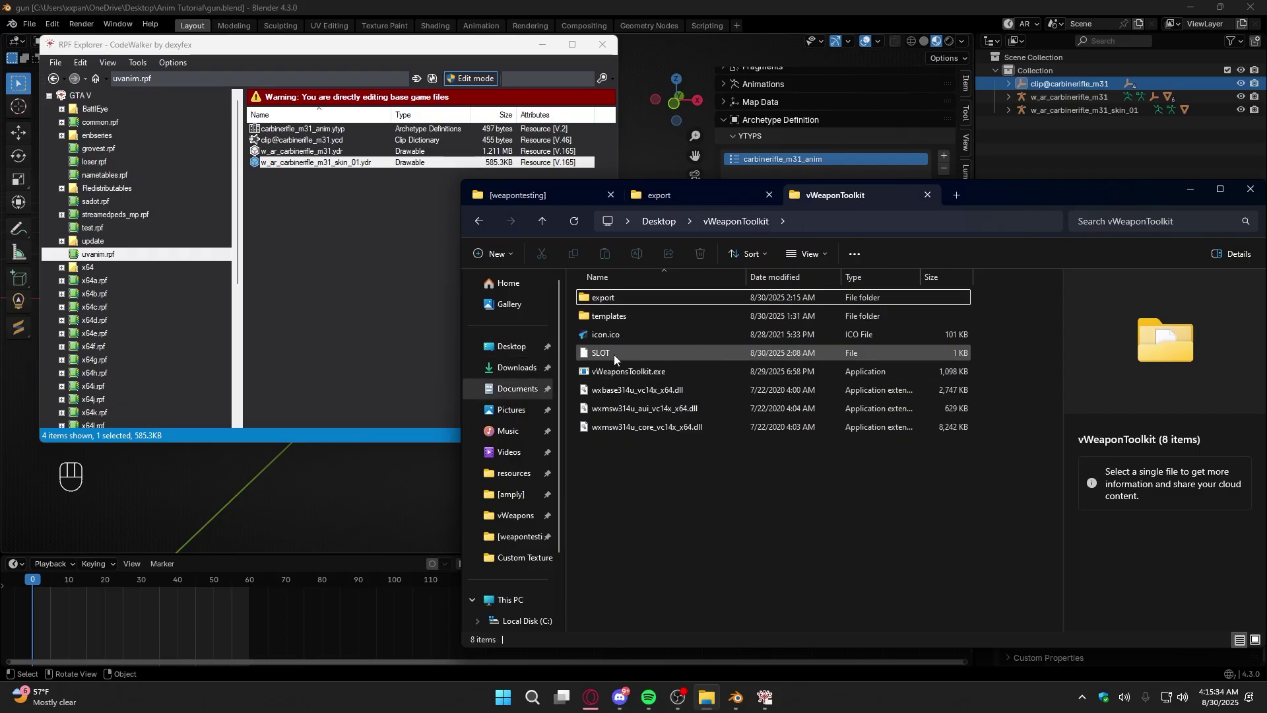
{"action": "double_click", "coordinate": [635, 371]}
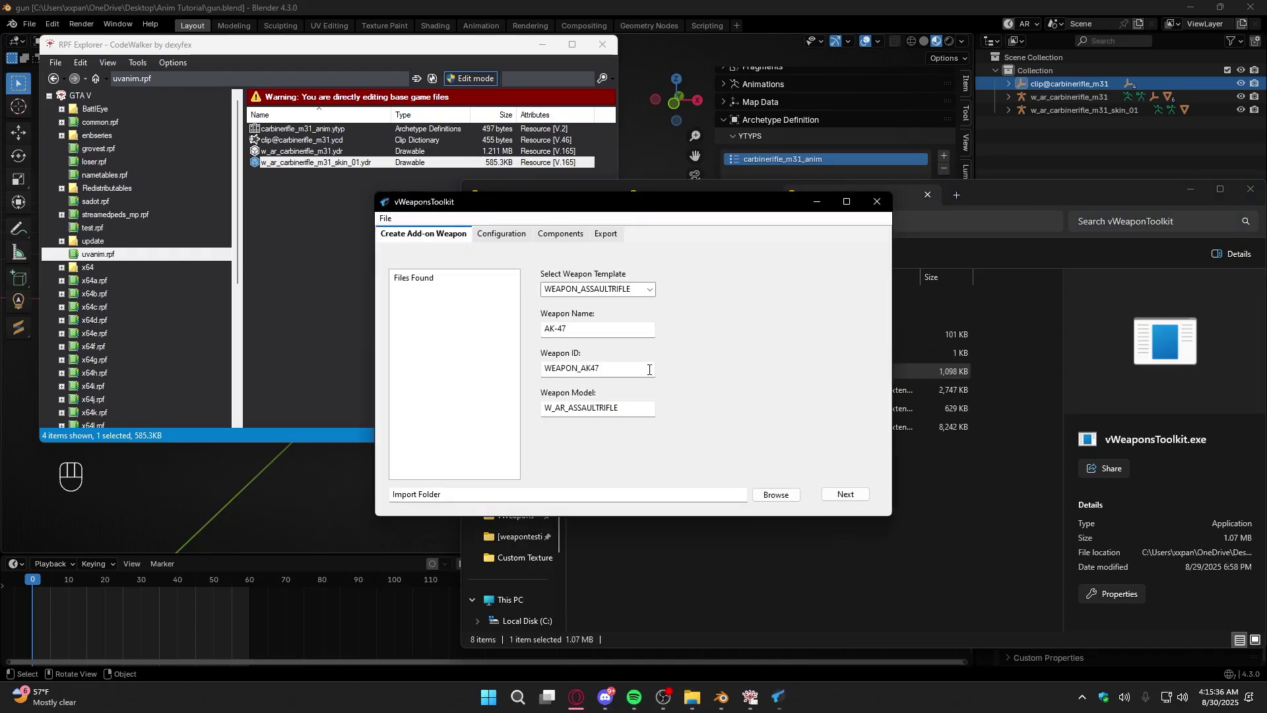
{"action": "left_click", "coordinate": [650, 290]}
{"action": "scroll", "coordinate": [637, 364], "scroll_direction": "down", "scroll_amount": 5}
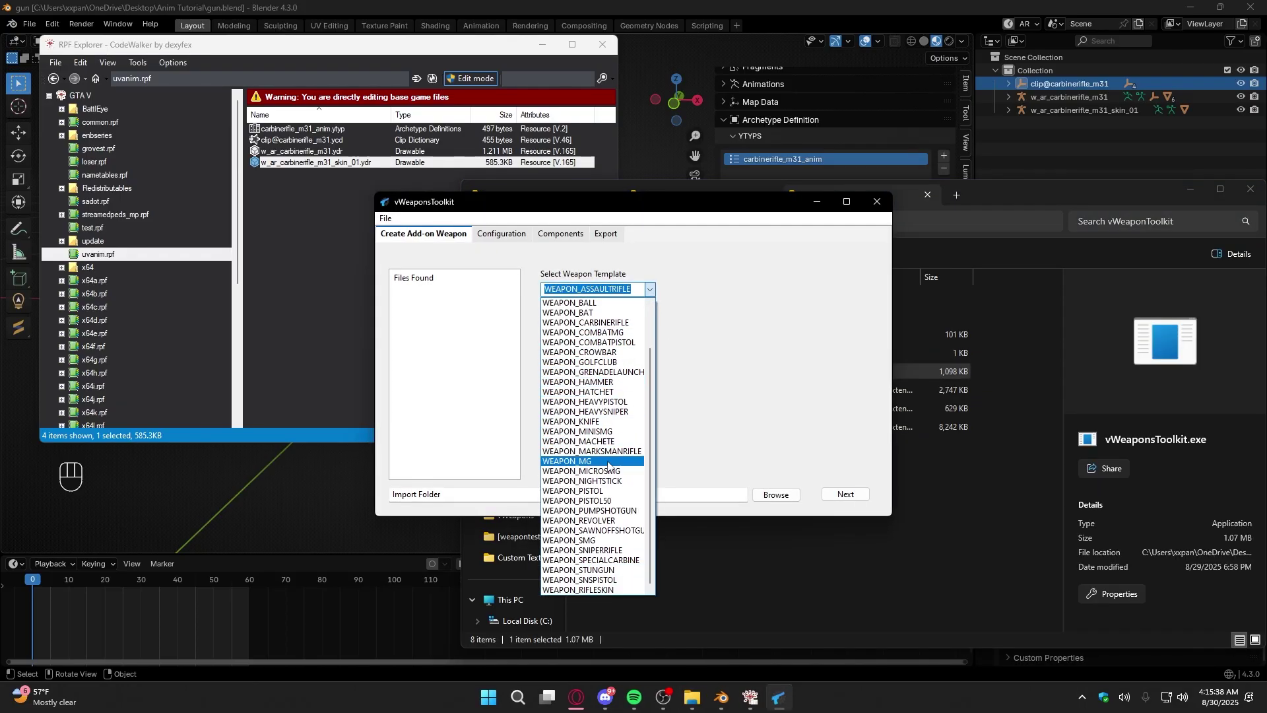
{"action": "left_click", "coordinate": [594, 590]}
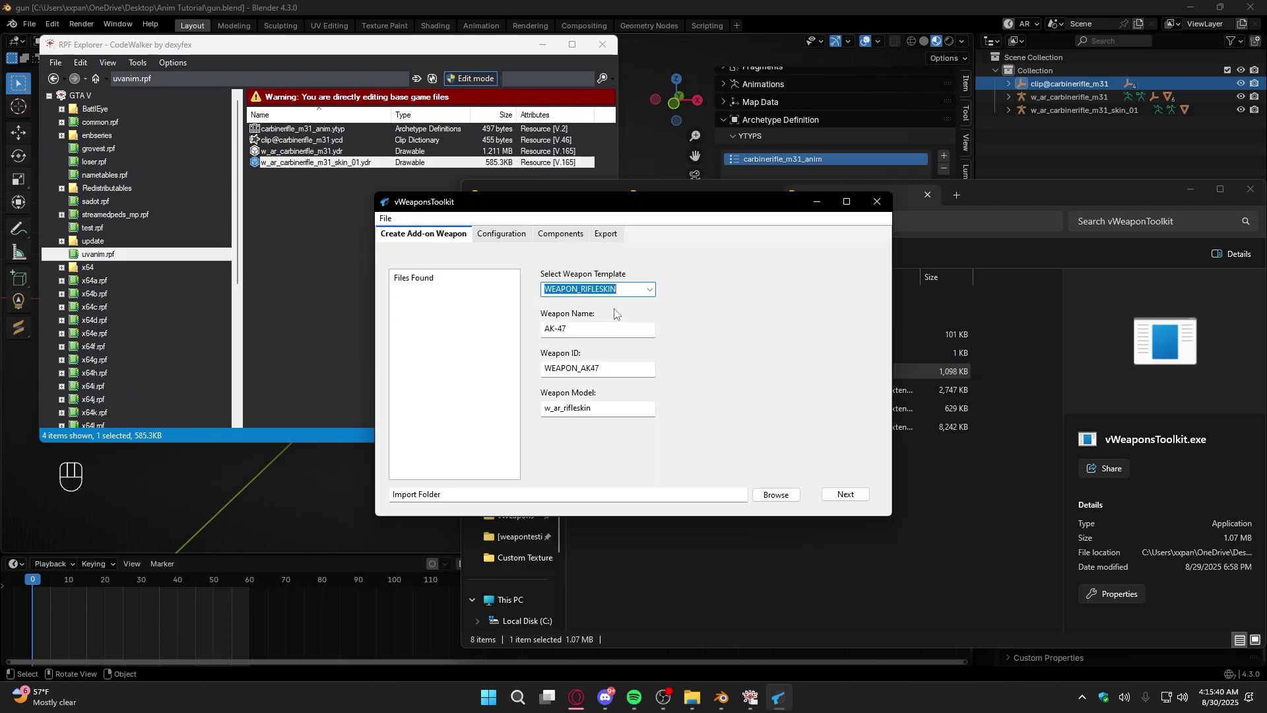
{"action": "left_click", "coordinate": [594, 329]}
{"action": "double_click", "coordinate": [593, 330]}
{"action": "key", "text": "BackSpace"}
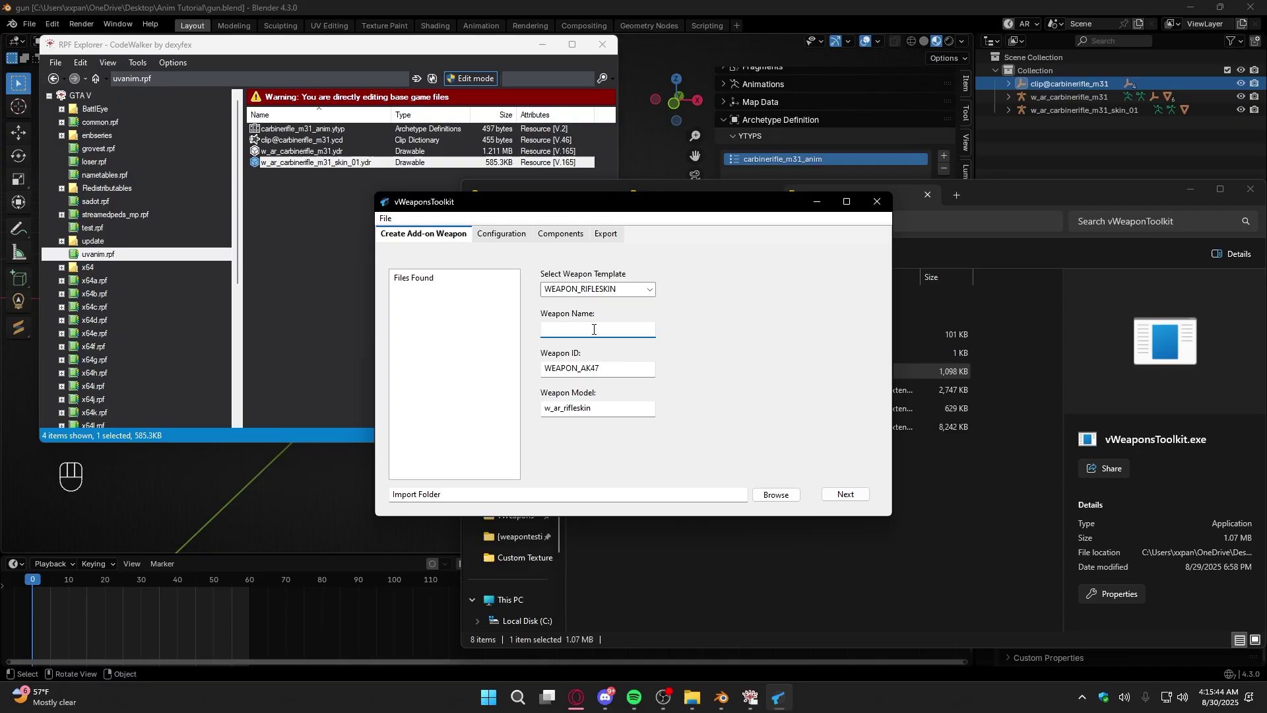
{"action": "type", "text": "WEAP"}
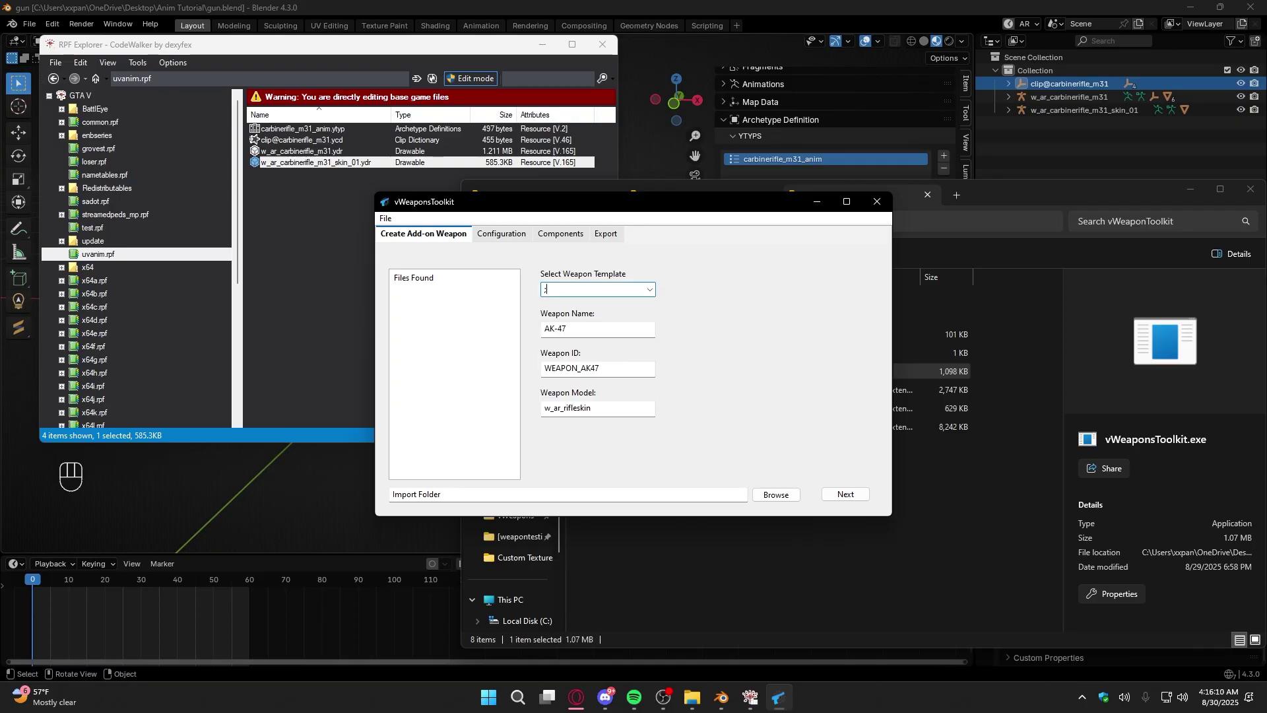
- Choose WEAPON_RIFLESKIN as the template for the add-on weapon
{"action": "left_click", "coordinate": [650, 290]}
{"action": "scroll", "coordinate": [634, 429], "scroll_direction": "down", "scroll_amount": 2}
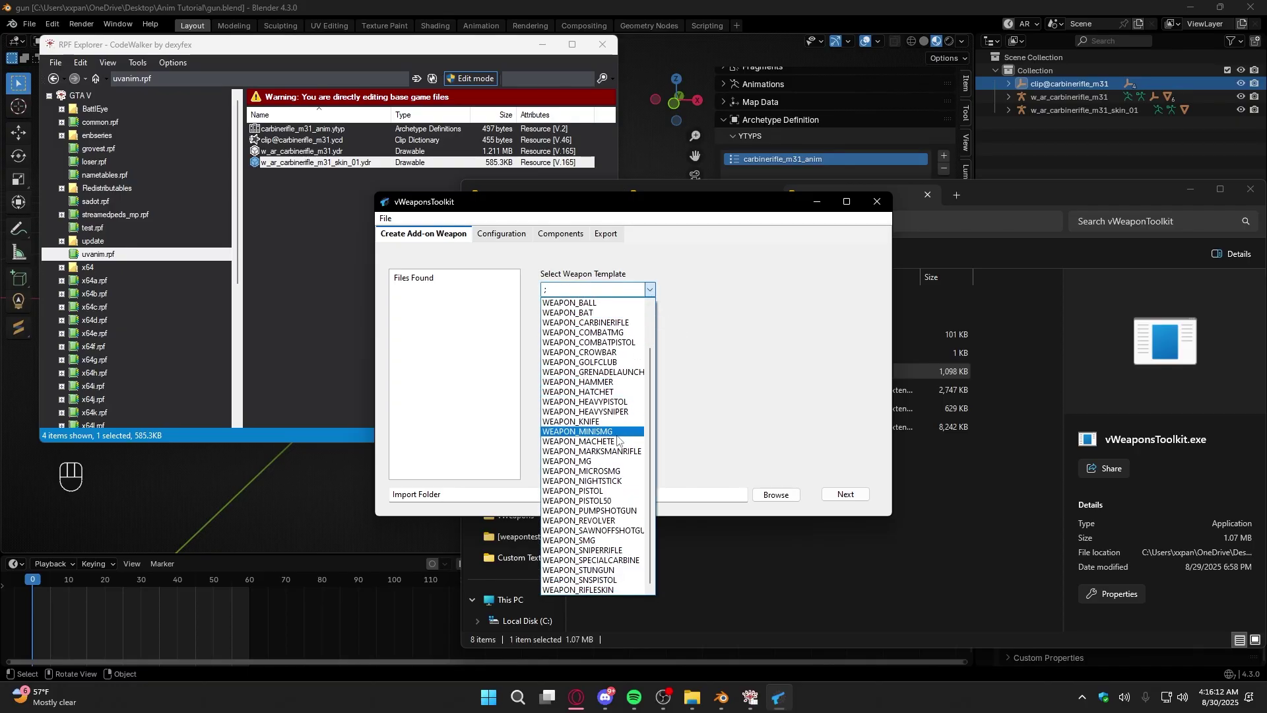
{"action": "left_click", "coordinate": [627, 585]}
- Name the add-on weapon Animated Rifle
{"action": "left_click", "coordinate": [590, 328]}
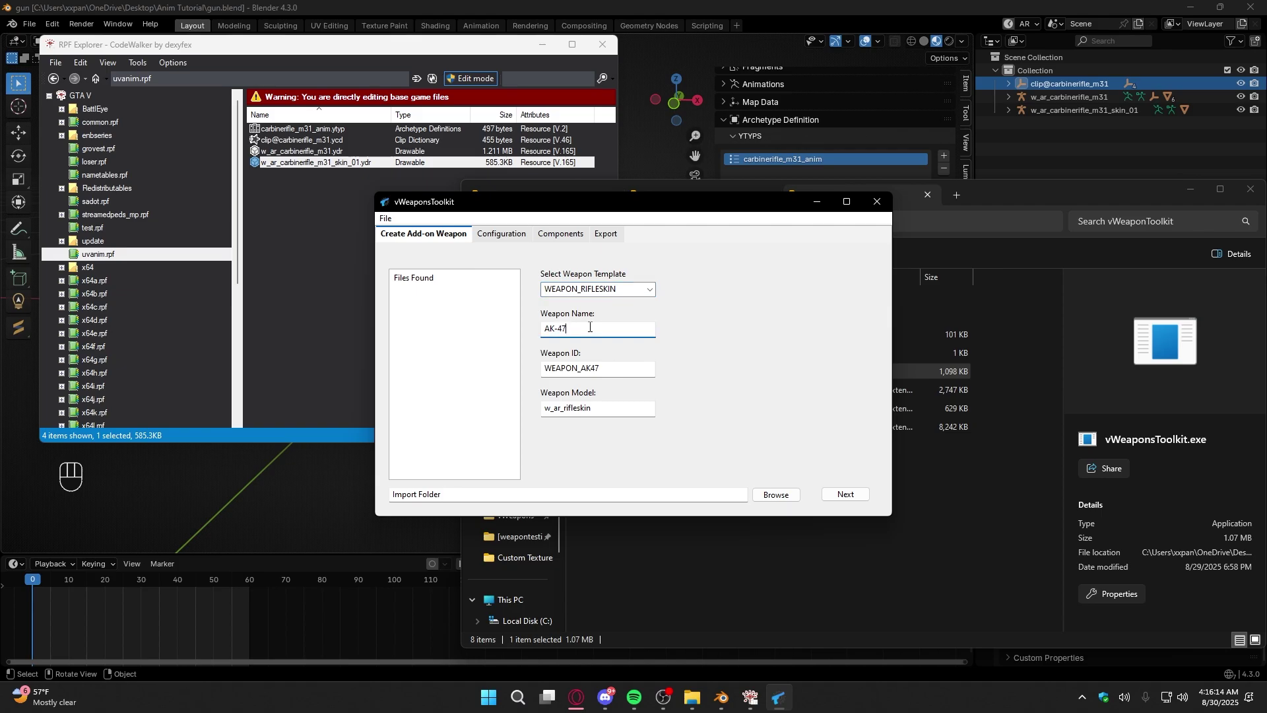
{"action": "key", "text": "BackSpace"}
{"action": "key", "text": "BackSpace"}
{"action": "key", "text": "BackSpace"}
{"action": "key", "text": "BackSpace"}
{"action": "key", "text": "BackSpace"}
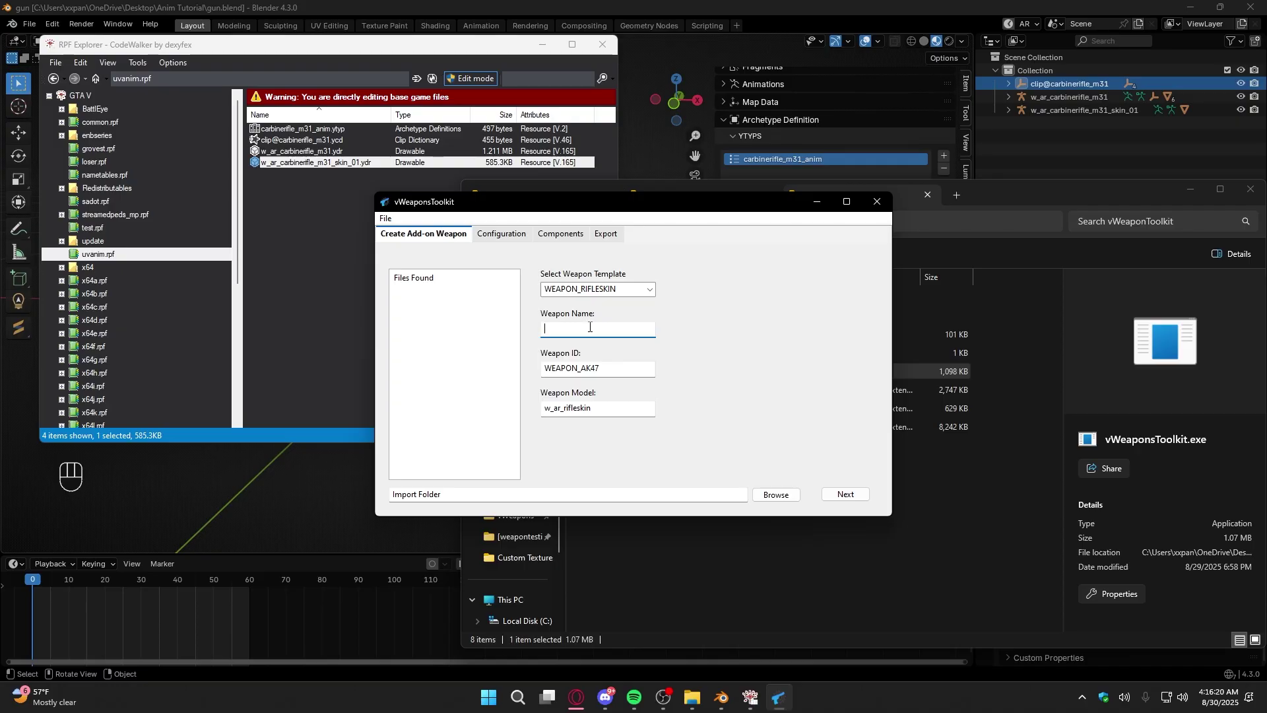
{"action": "type", "text": "Animated"}
- Set the weapon ID to WEAPON_ANIMRIFLE
{"action": "left_click", "coordinate": [603, 368]}
{"action": "key", "text": "BackSpace"}
{"action": "key", "text": "BackSpace"}
{"action": "key", "text": "BackSpace"}
{"action": "key", "text": "BackSpace"}
{"action": "type", "text": "ANIMRIFLE"}
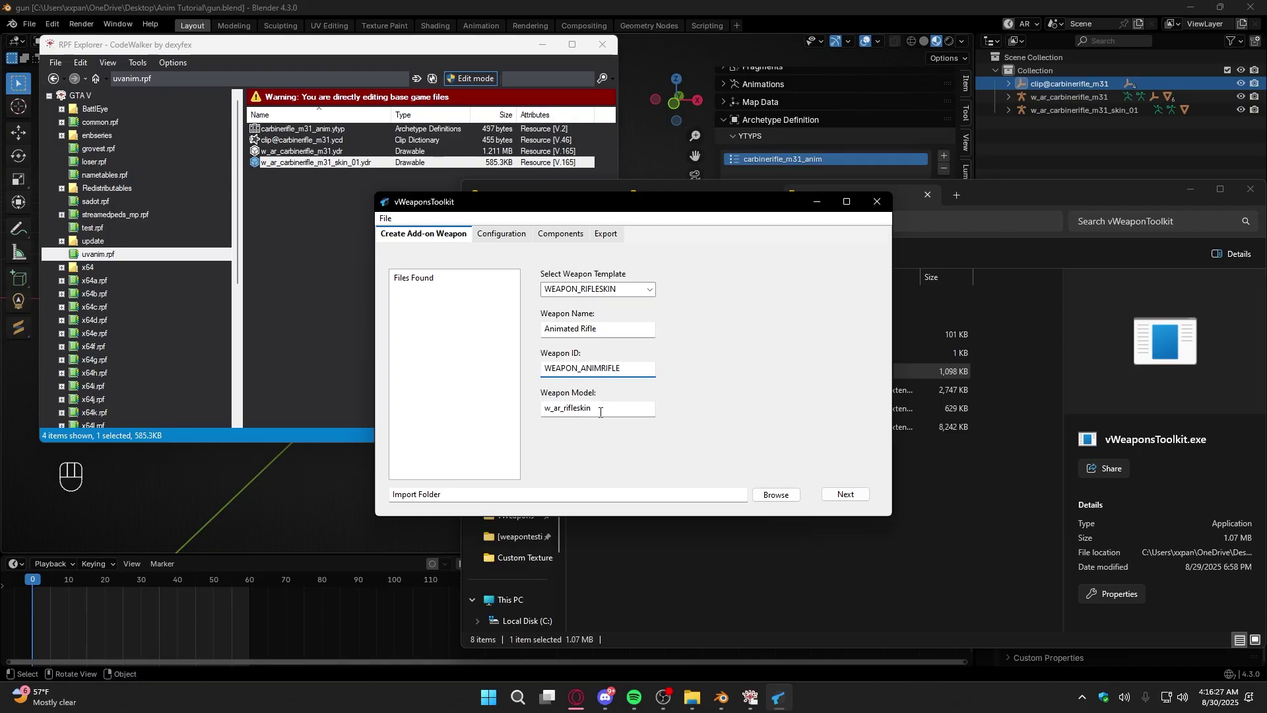
- Copy the four files from uvanim.rpf into the vWeaponToolkit export folder and use that folder as the import folder
{"action": "left_click_drag", "start_coordinate": [600, 413], "coordinate": [562, 410]}
{"action": "left_click", "coordinate": [777, 495]}
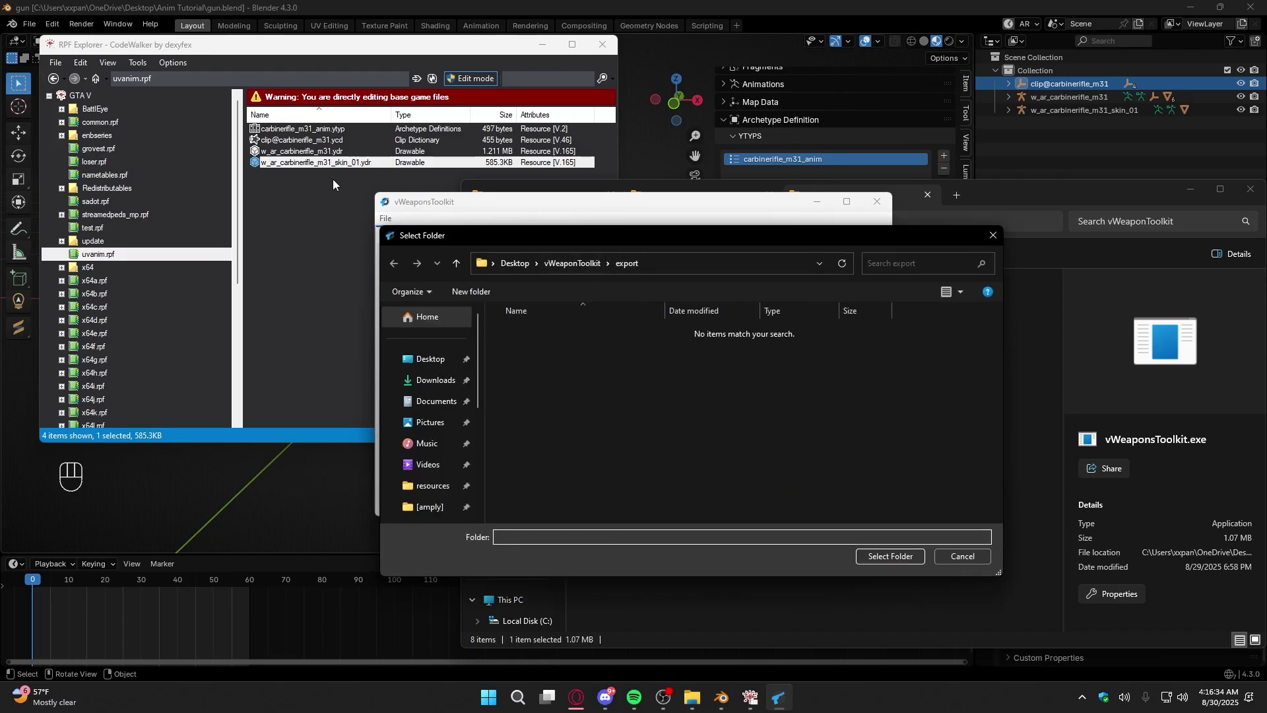
{"action": "left_click_drag", "start_coordinate": [326, 177], "coordinate": [322, 136]}
{"action": "left_click", "coordinate": [723, 402]}
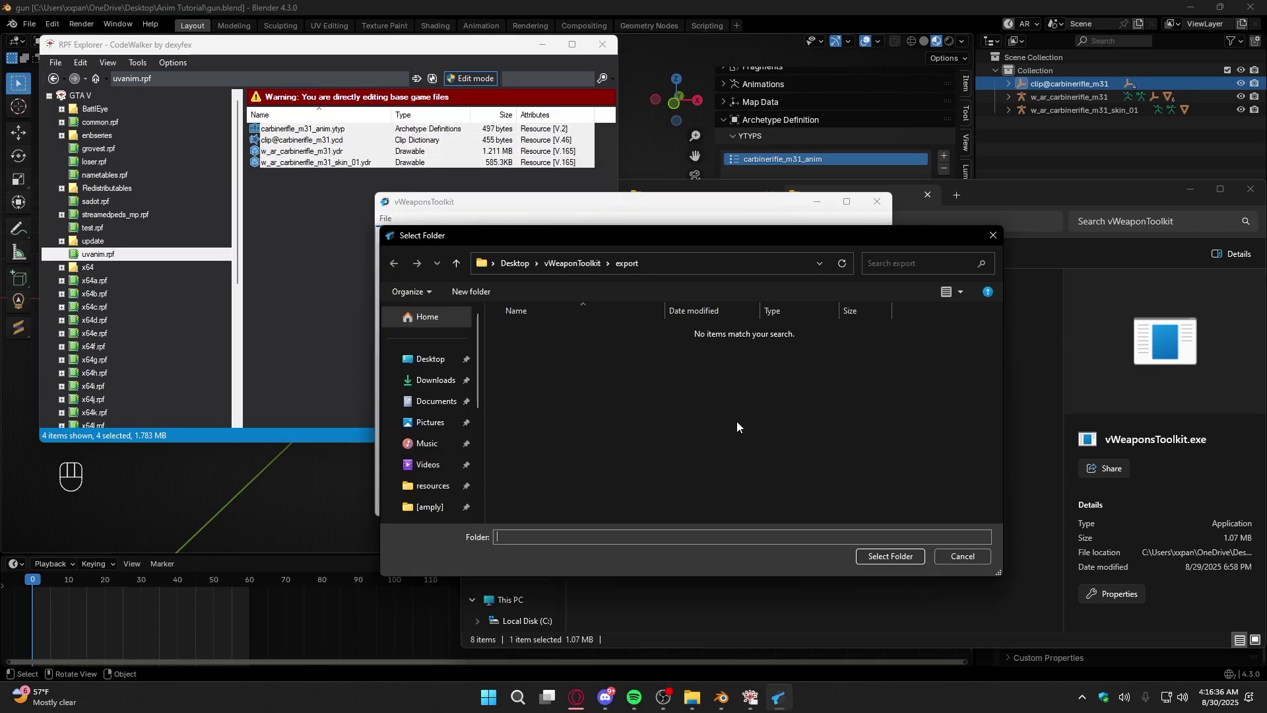
{"action": "left_click", "coordinate": [879, 552]}
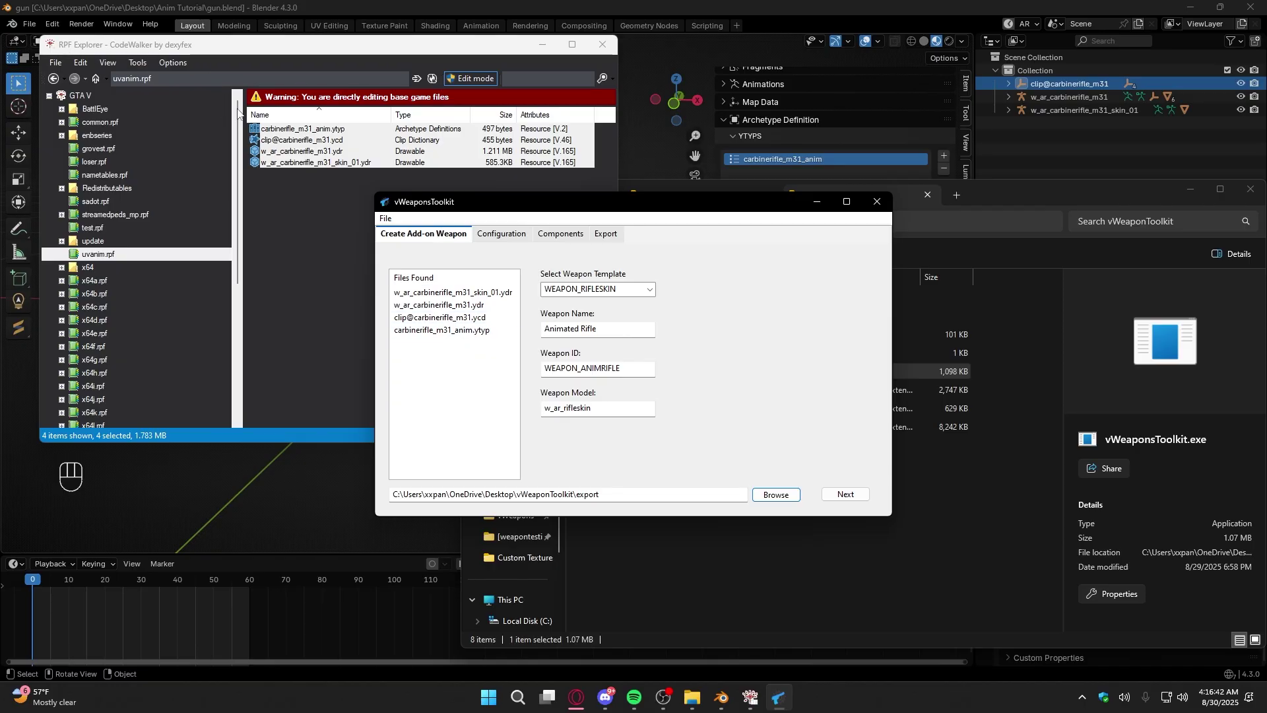
- Set the weapon model to w_ar_carbinerifle_m31 and continue to the weapon configuration
{"action": "left_click", "coordinate": [604, 408]}
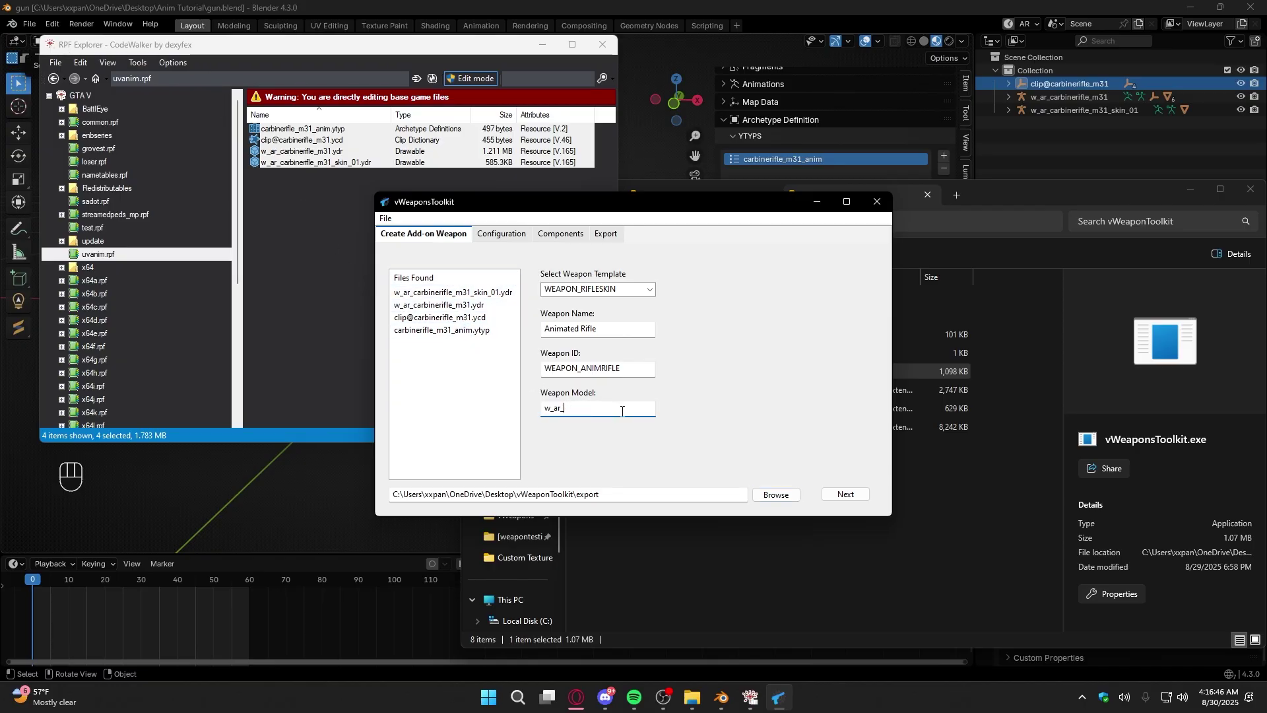
{"action": "type", "text": "carbinerifle"}
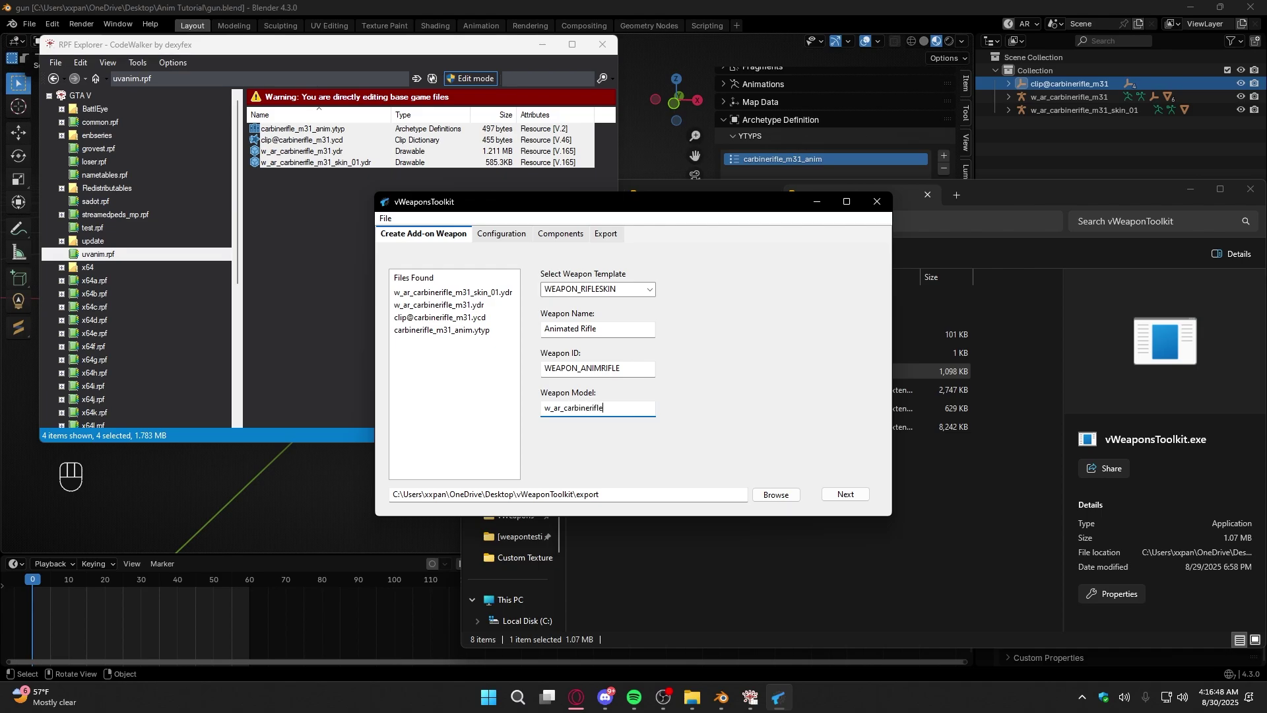
{"action": "type", "text": "_m31"}
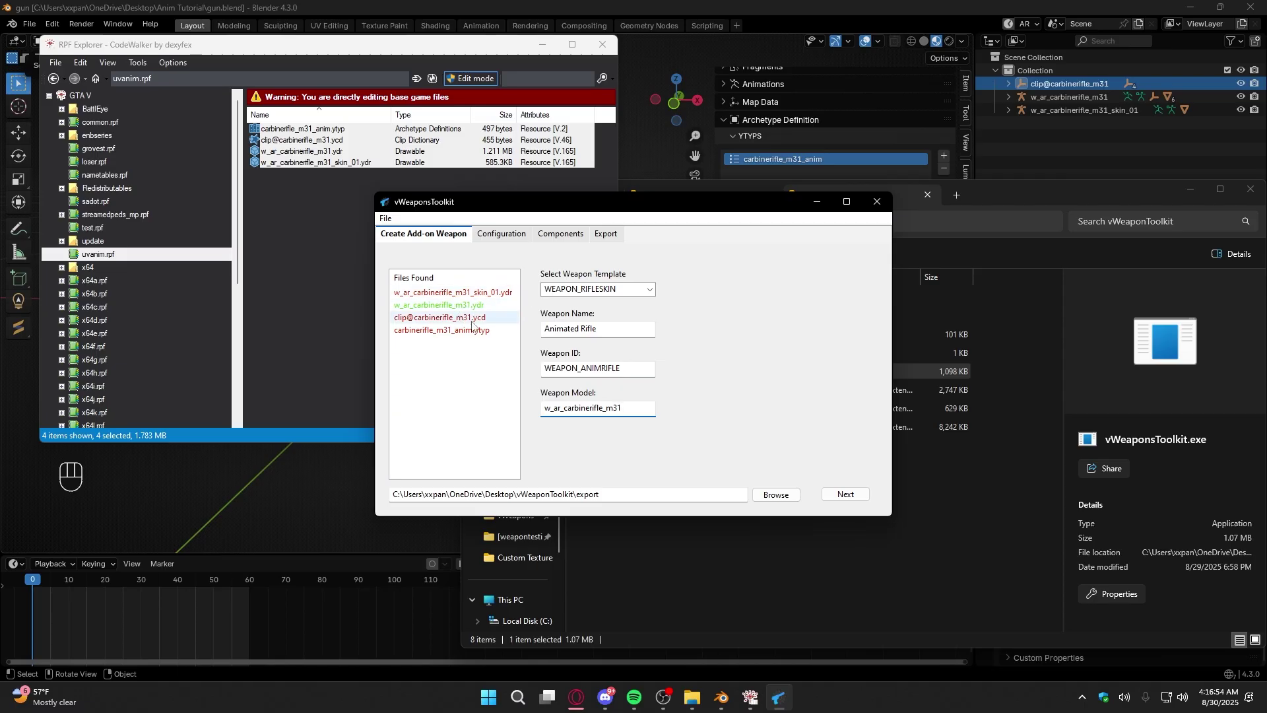
{"action": "left_click", "coordinate": [842, 494]}
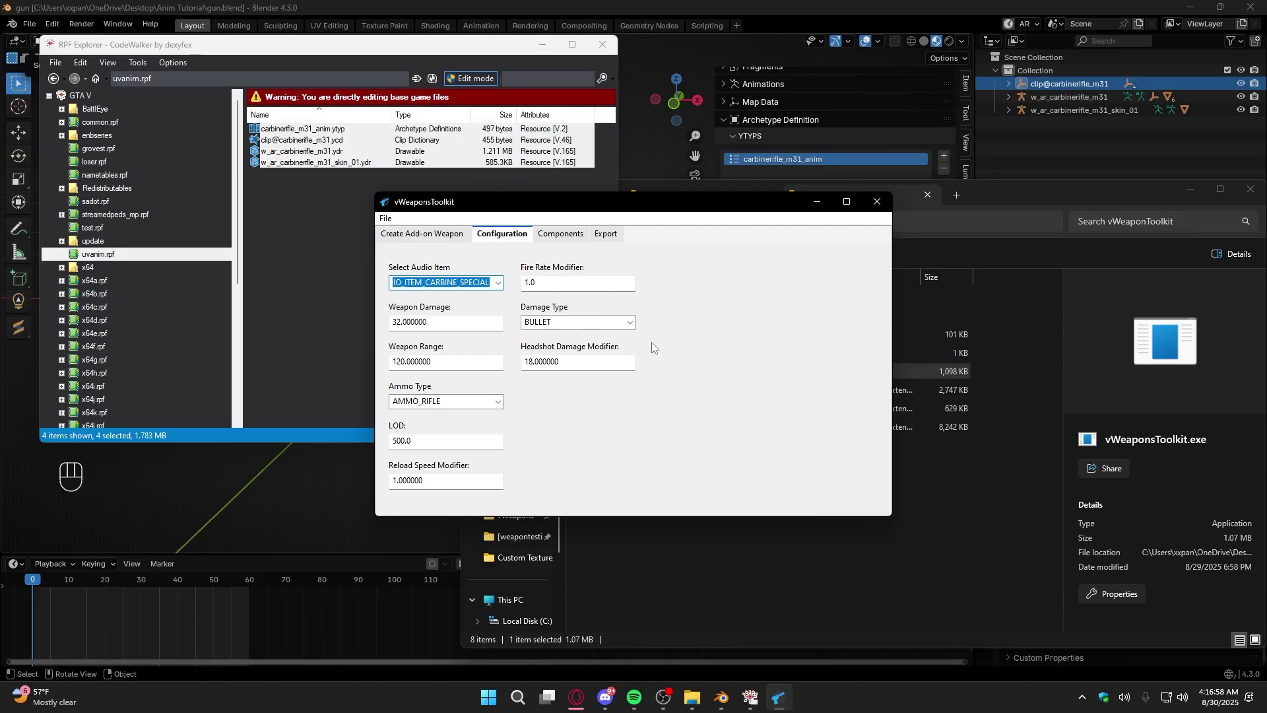
- Choose COMPONENT_RIFLE_SKIN_01 as the template for the weapon component
{"action": "left_click", "coordinate": [551, 233]}
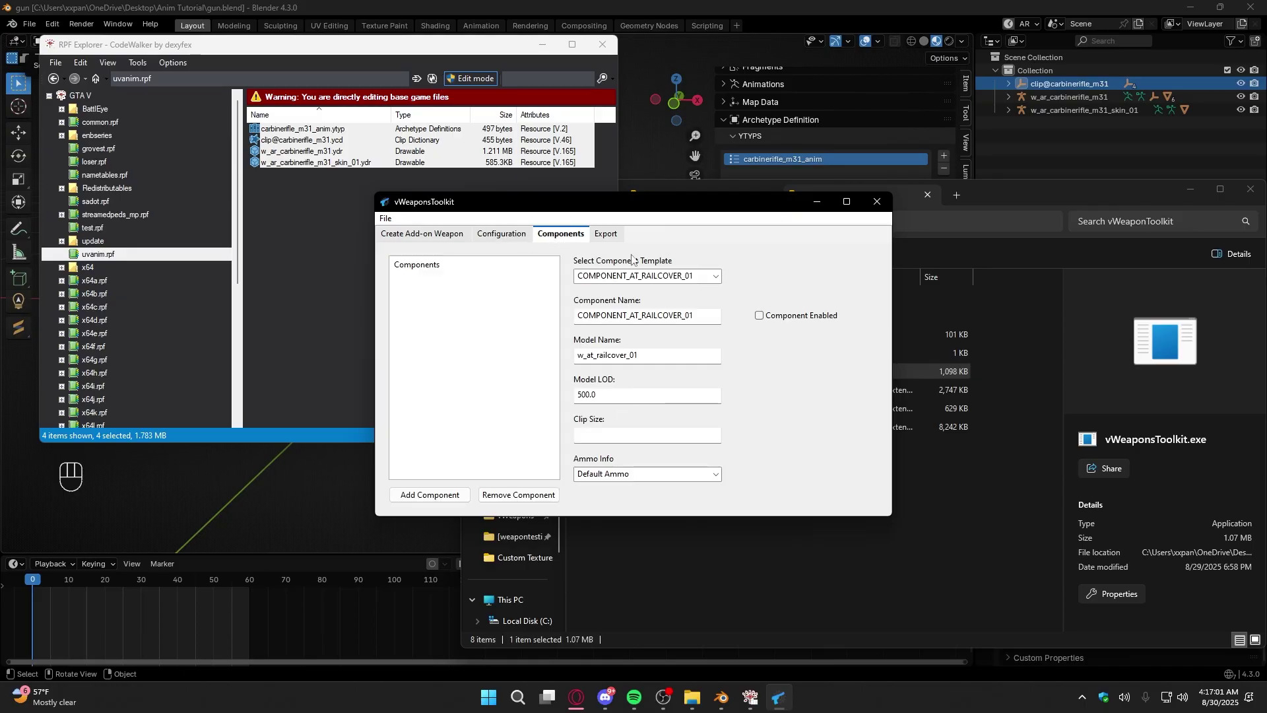
{"action": "left_click", "coordinate": [715, 276]}
{"action": "scroll", "coordinate": [643, 462], "scroll_direction": "down", "scroll_amount": 5}
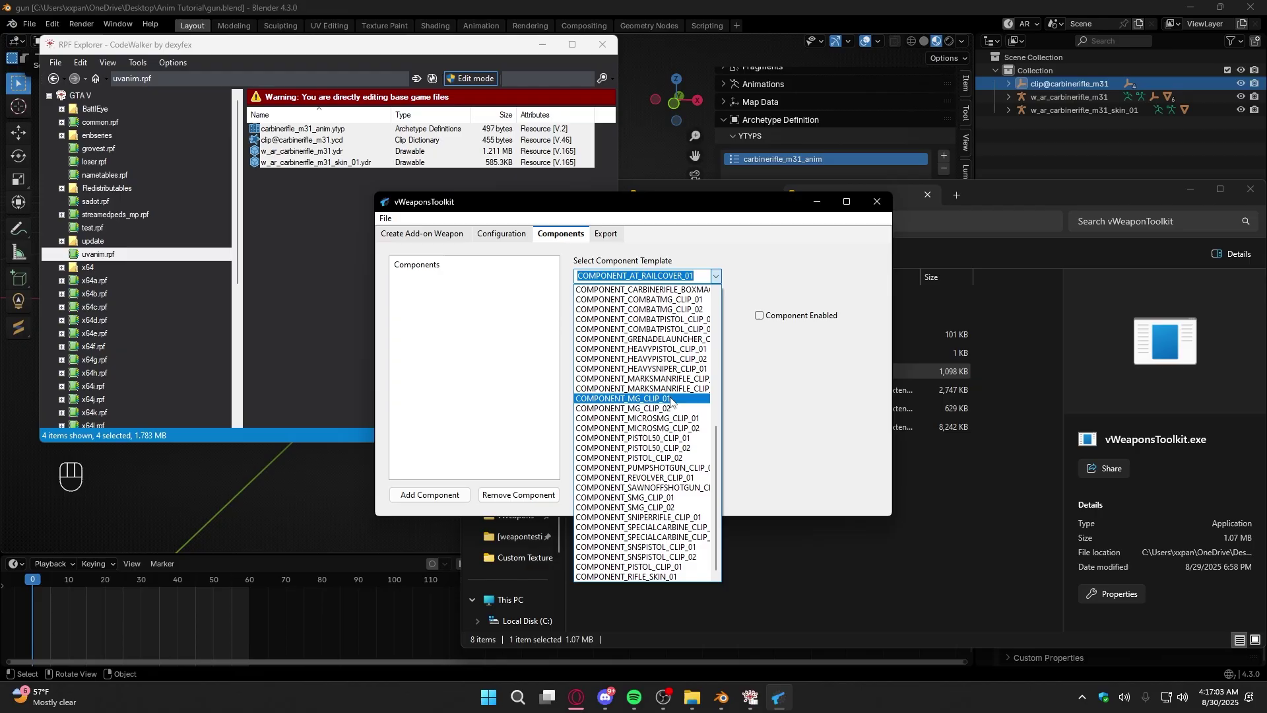
{"action": "left_click", "coordinate": [658, 577]}
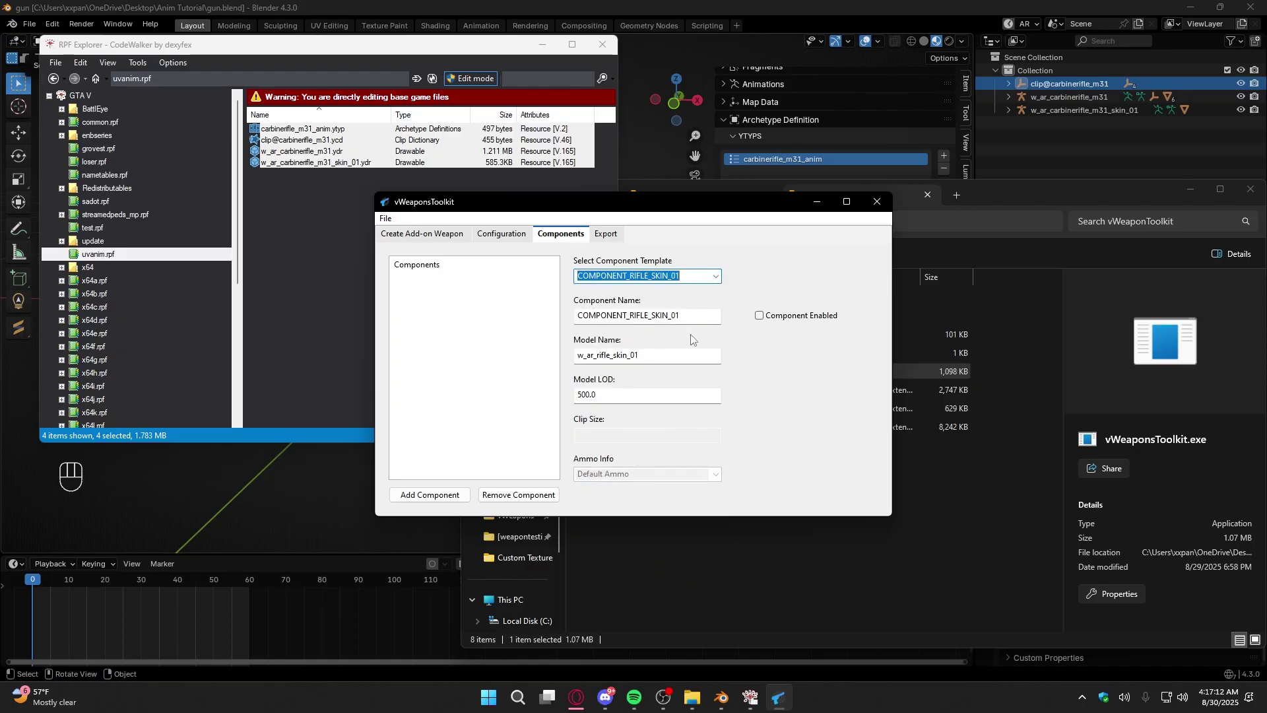
- Set the component's model name to w_ar_carbinerifle_m31_skin_01
{"action": "left_click", "coordinate": [613, 355]}
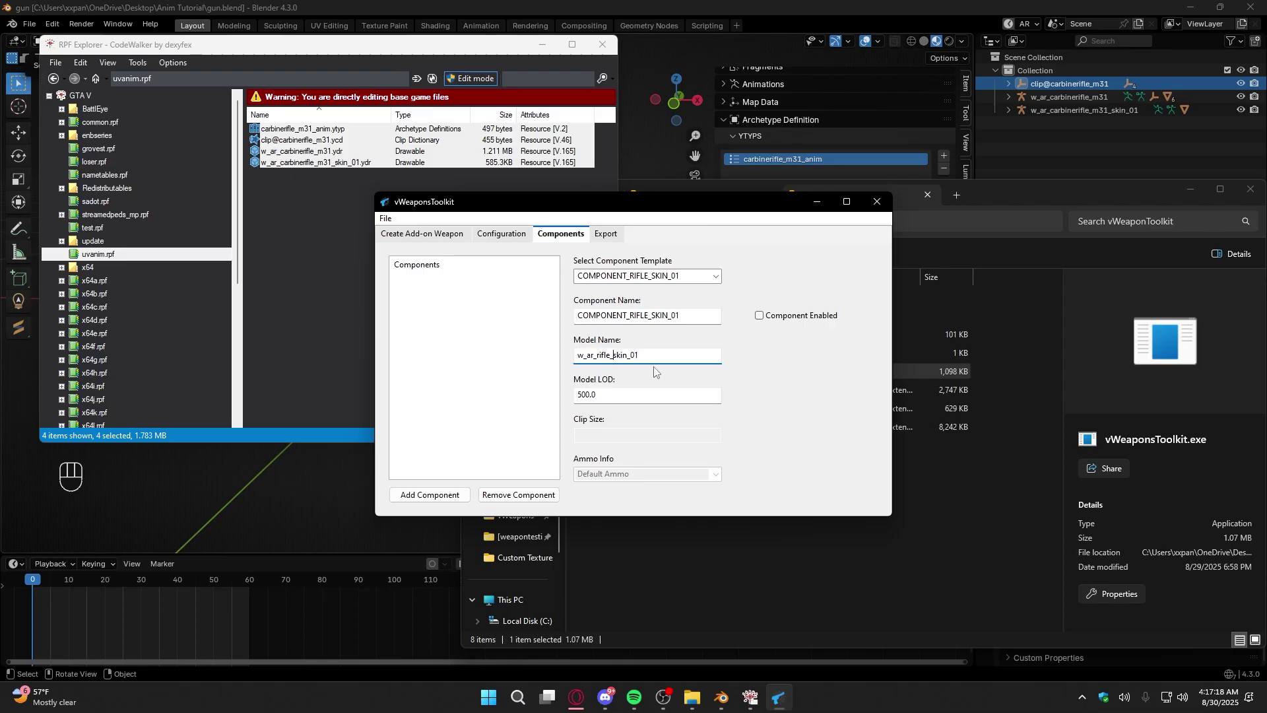
{"action": "key", "text": "BackSpace"}
{"action": "key", "text": "BackSpace"}
{"action": "key", "text": "BackSpace"}
{"action": "key", "text": "BackSpace"}
{"action": "key", "text": "BackSpace"}
{"action": "type", "text": "carbinerifle_m31"}
- Add the rifle skin component to the weapon and enable it
{"action": "left_click", "coordinate": [432, 495]}
{"action": "left_click", "coordinate": [459, 302]}
{"action": "left_click", "coordinate": [774, 318]}
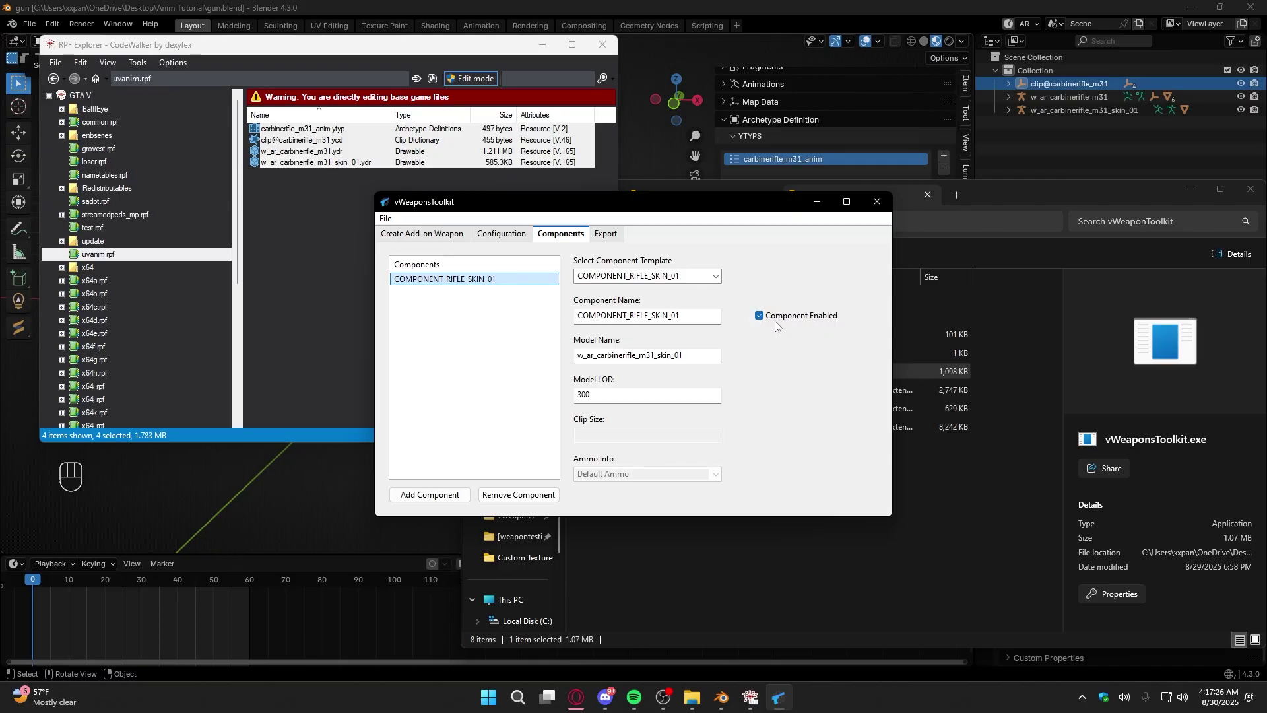
- Export the add-on weapon to the vWeaponToolkit export folder
{"action": "left_click", "coordinate": [595, 232]}
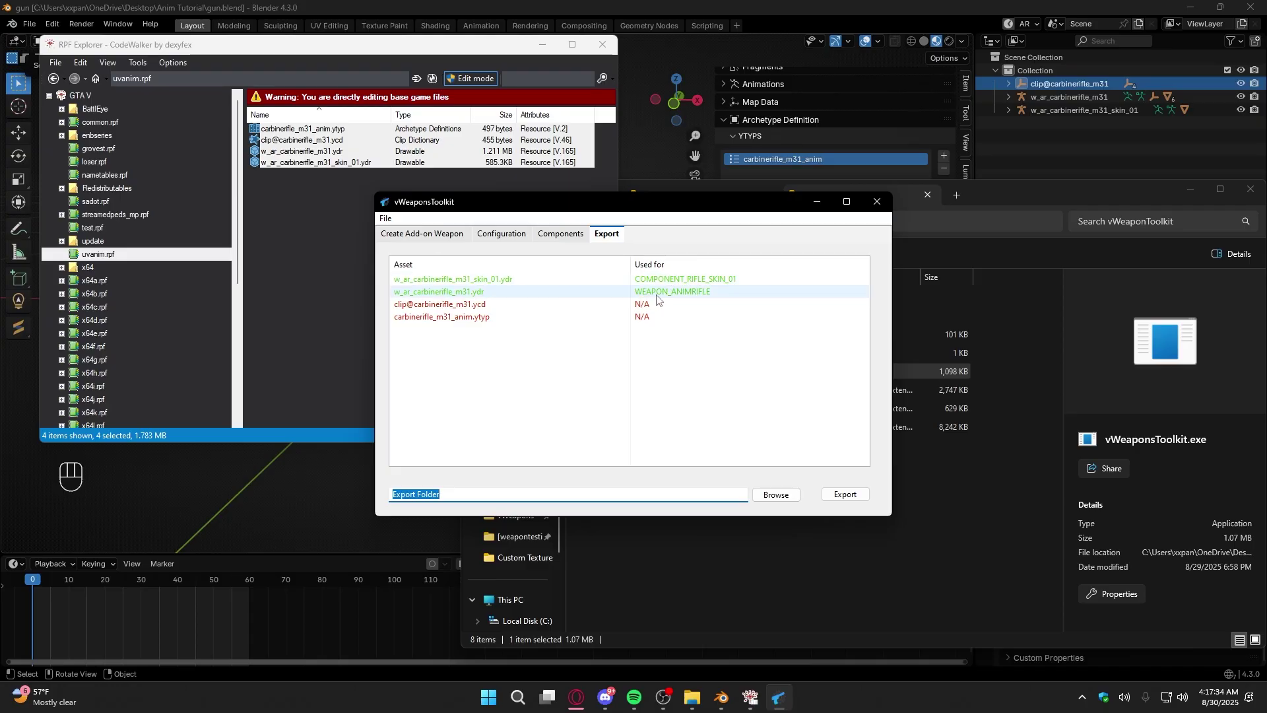
{"action": "left_click", "coordinate": [766, 493]}
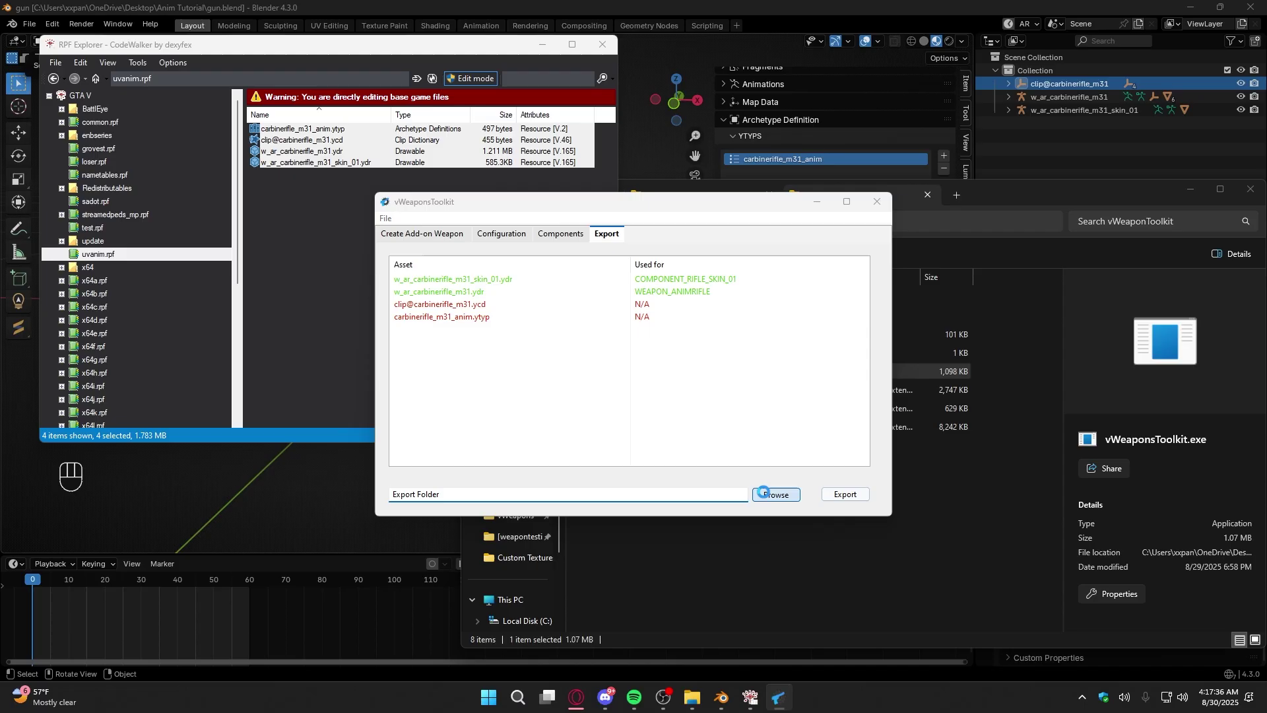
{"action": "left_click", "coordinate": [881, 560]}
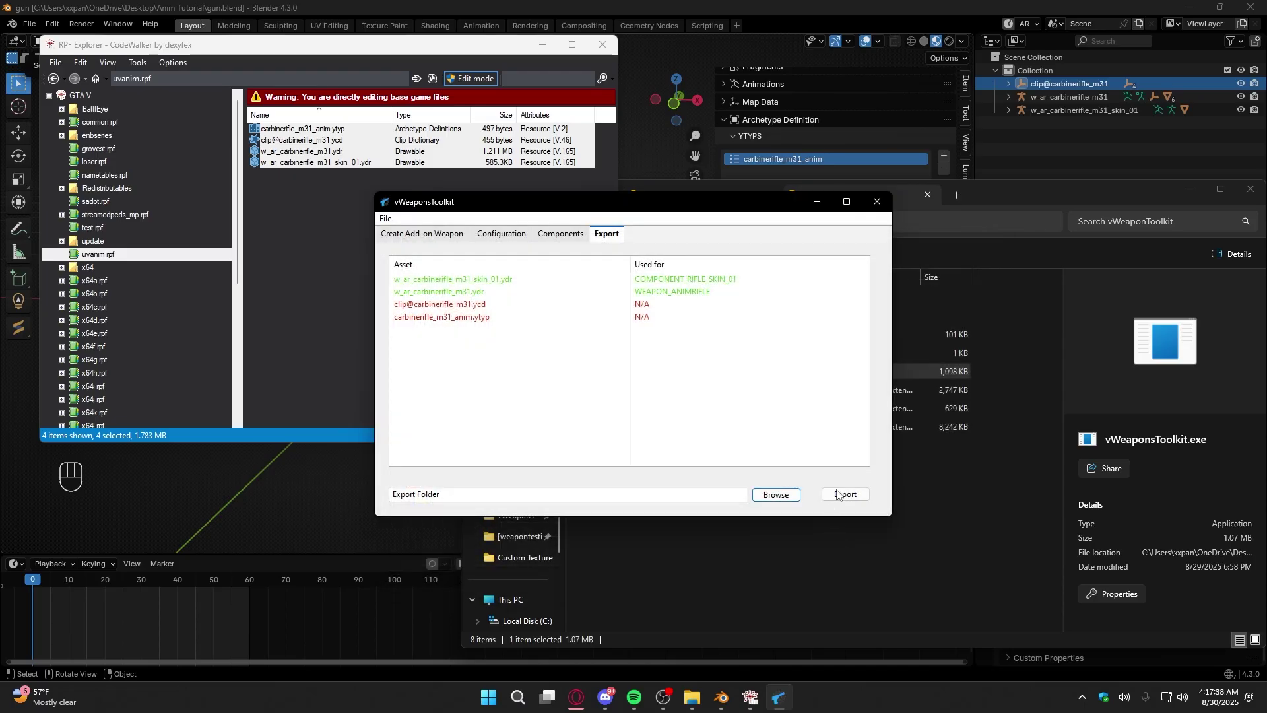
{"action": "left_click", "coordinate": [844, 494]}
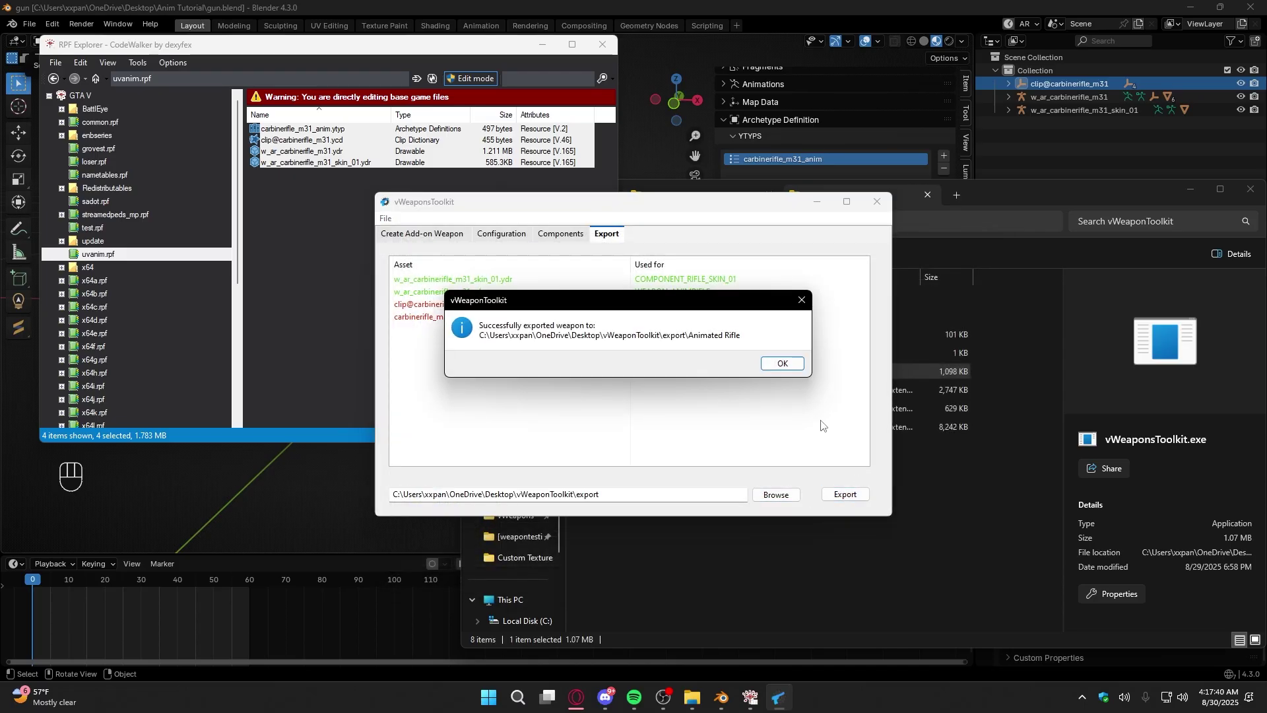
{"action": "left_click", "coordinate": [782, 363]}
- Examine the exported Animated Rifle folder, including its cl_weaponNames.lua file and the contents of its stream folder
{"action": "left_click", "coordinate": [635, 297]}
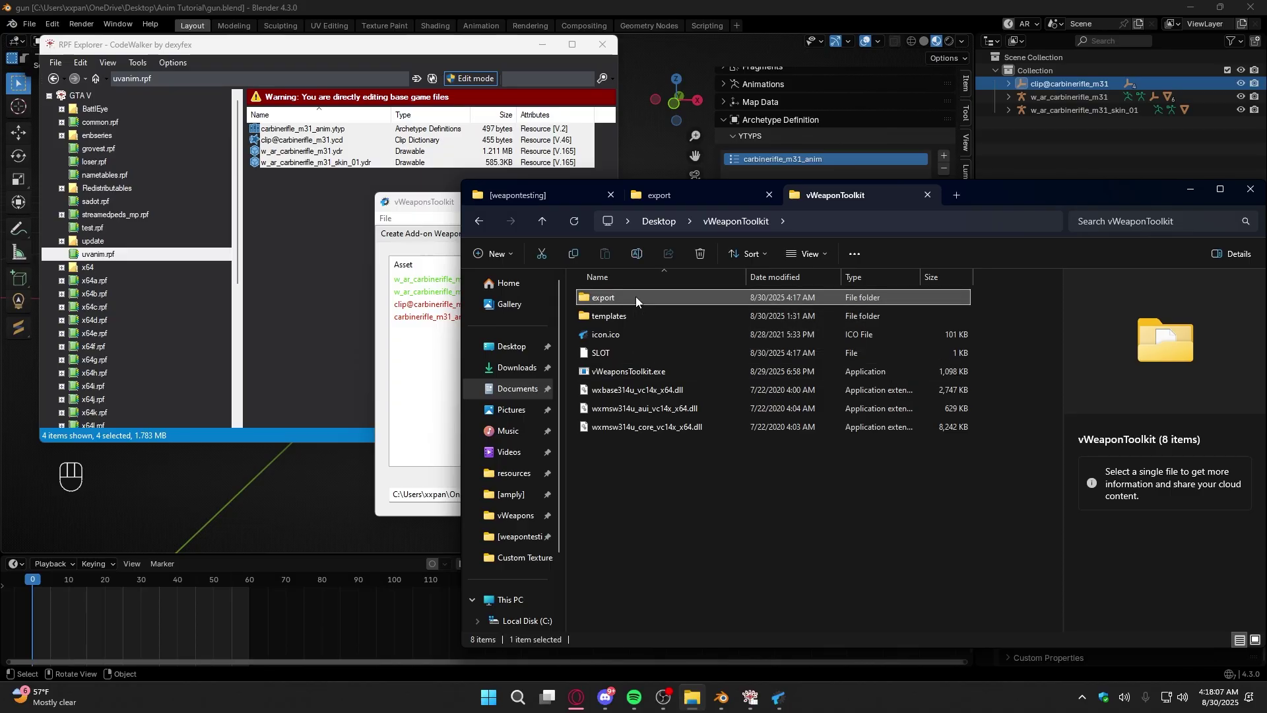
{"action": "double_click", "coordinate": [635, 297]}
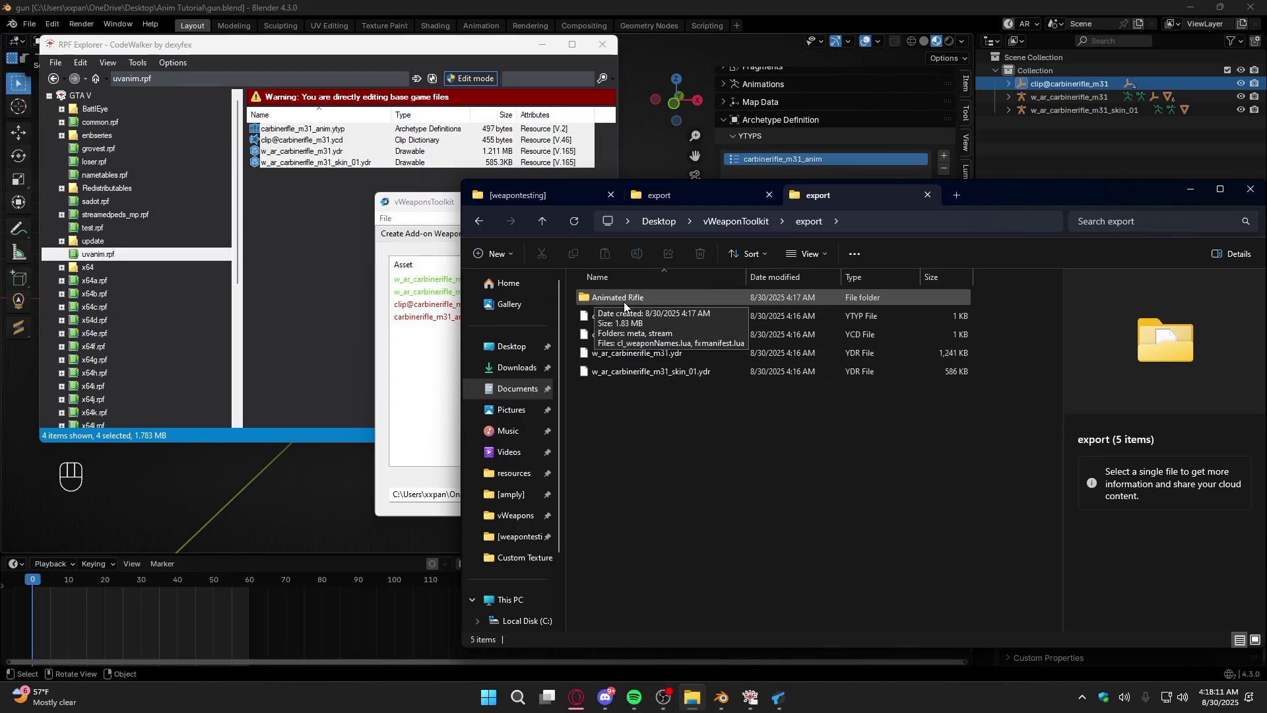
{"action": "left_click", "coordinate": [419, 238]}
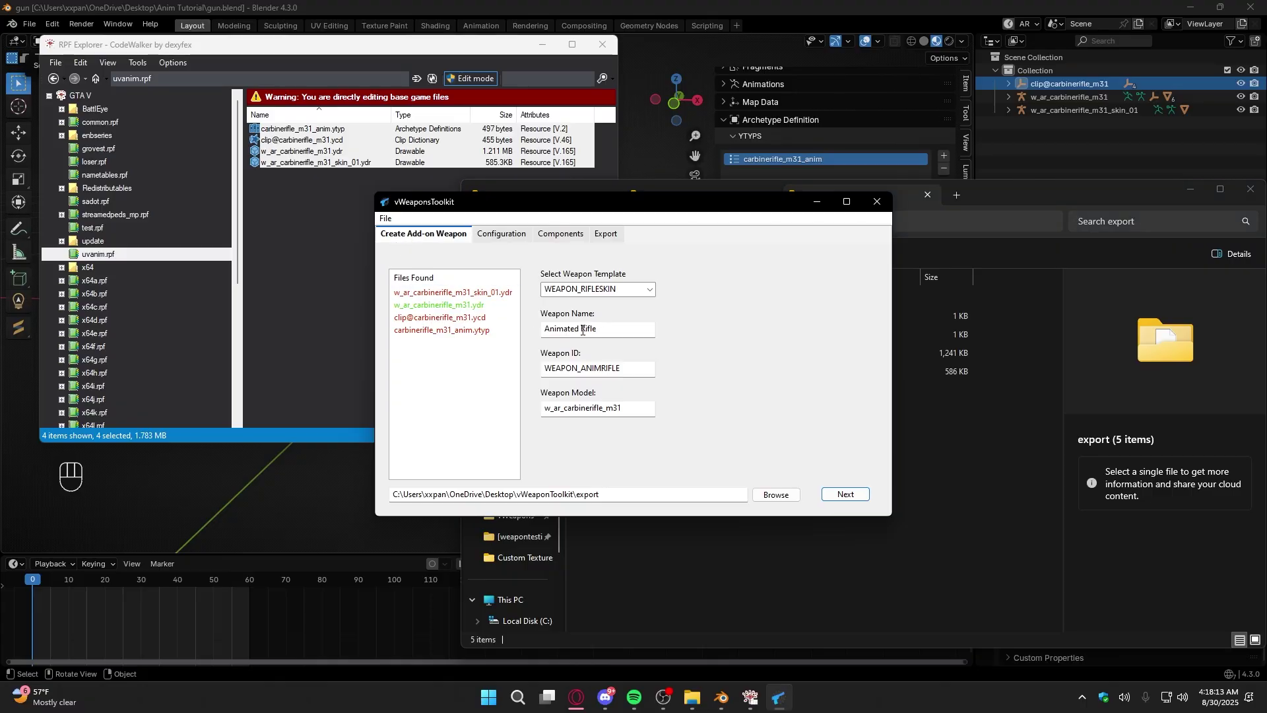
{"action": "left_click", "coordinate": [923, 400]}
{"action": "double_click", "coordinate": [634, 300]}
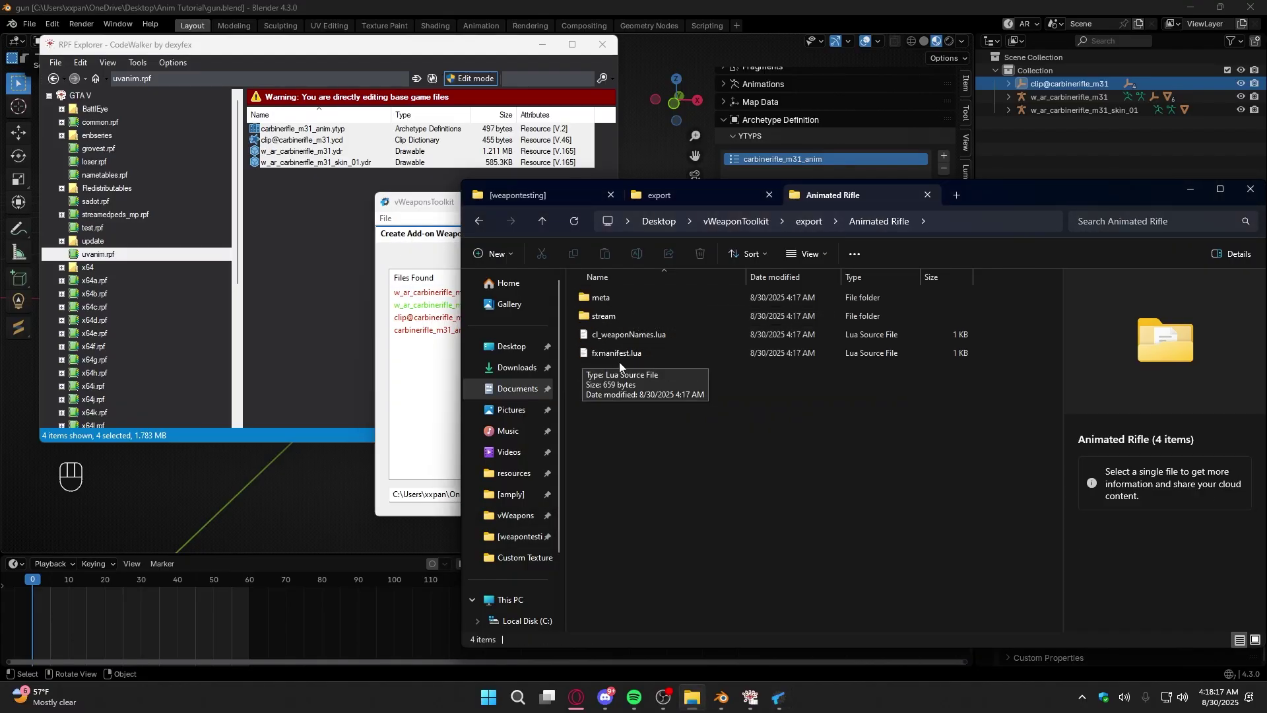
{"action": "double_click", "coordinate": [656, 336]}
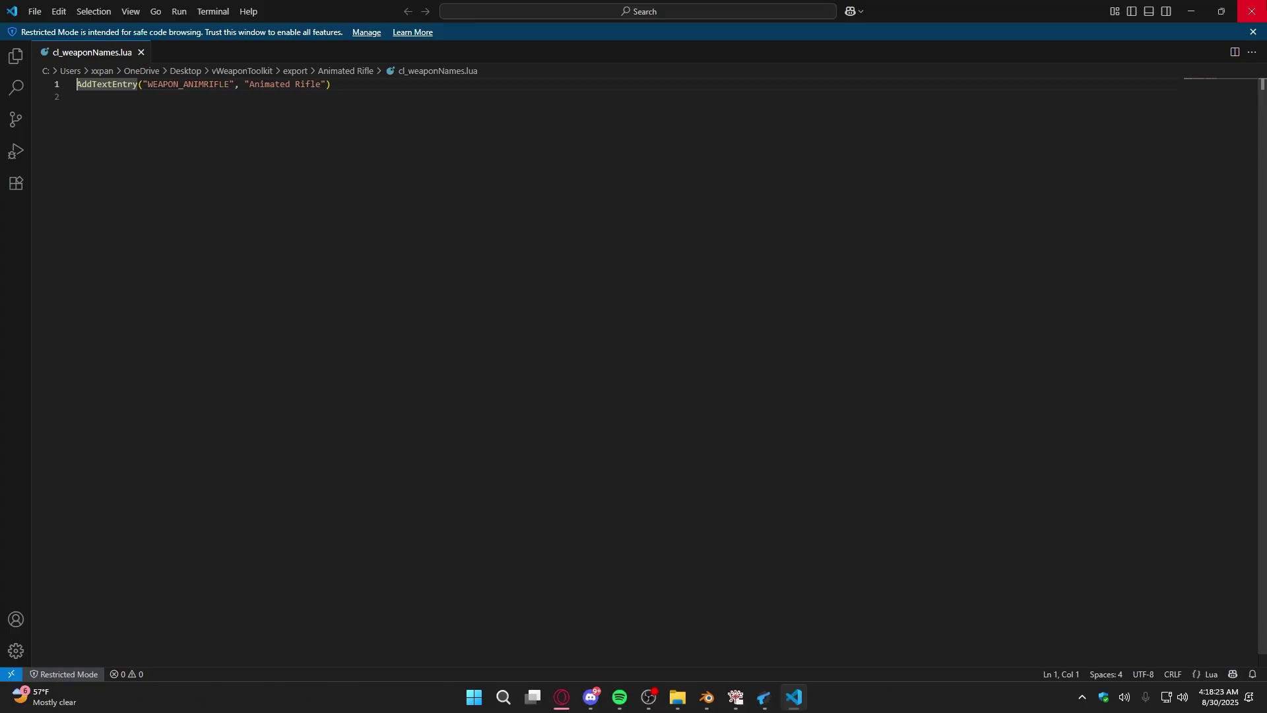
{"action": "left_click", "coordinate": [1252, 11]}
{"action": "double_click", "coordinate": [584, 305]}
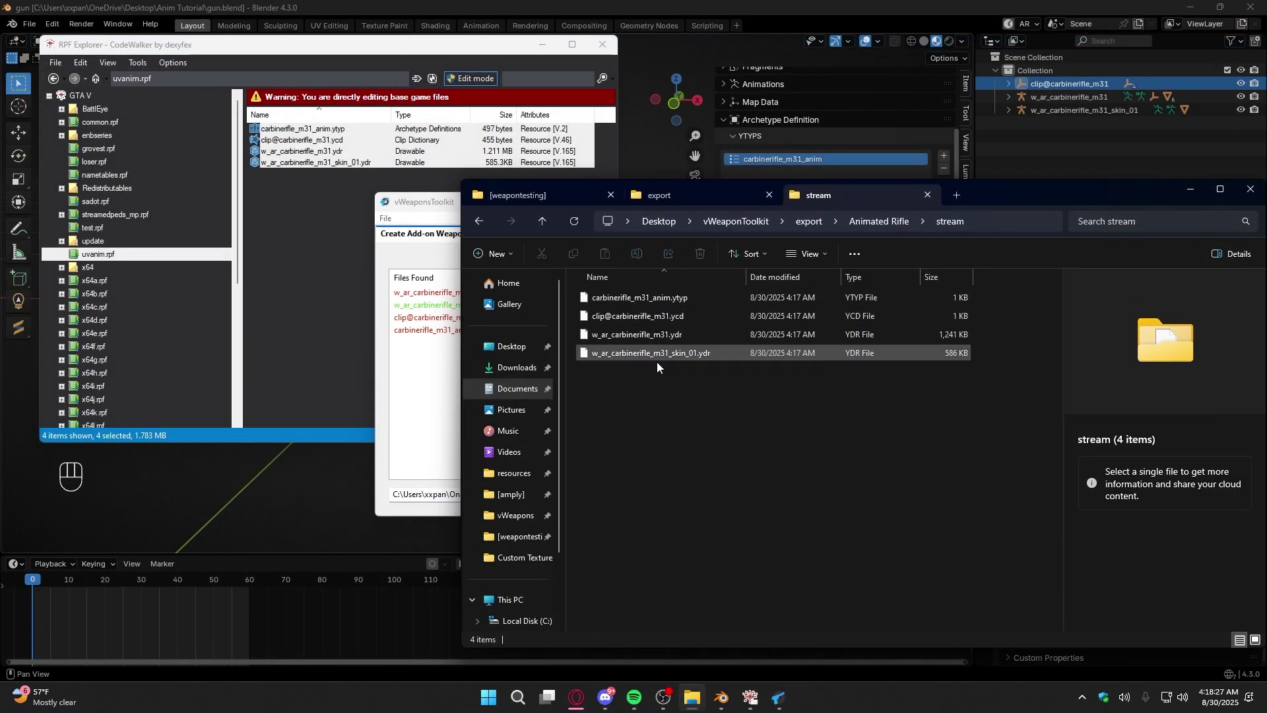
{"action": "left_click", "coordinate": [871, 222]}
- Open weapons.meta from the meta folder and weaponcomponents.meta from the COMPONENT_RIFLE_SKIN_01 folder in Visual Studio Code
{"action": "double_click", "coordinate": [621, 296]}
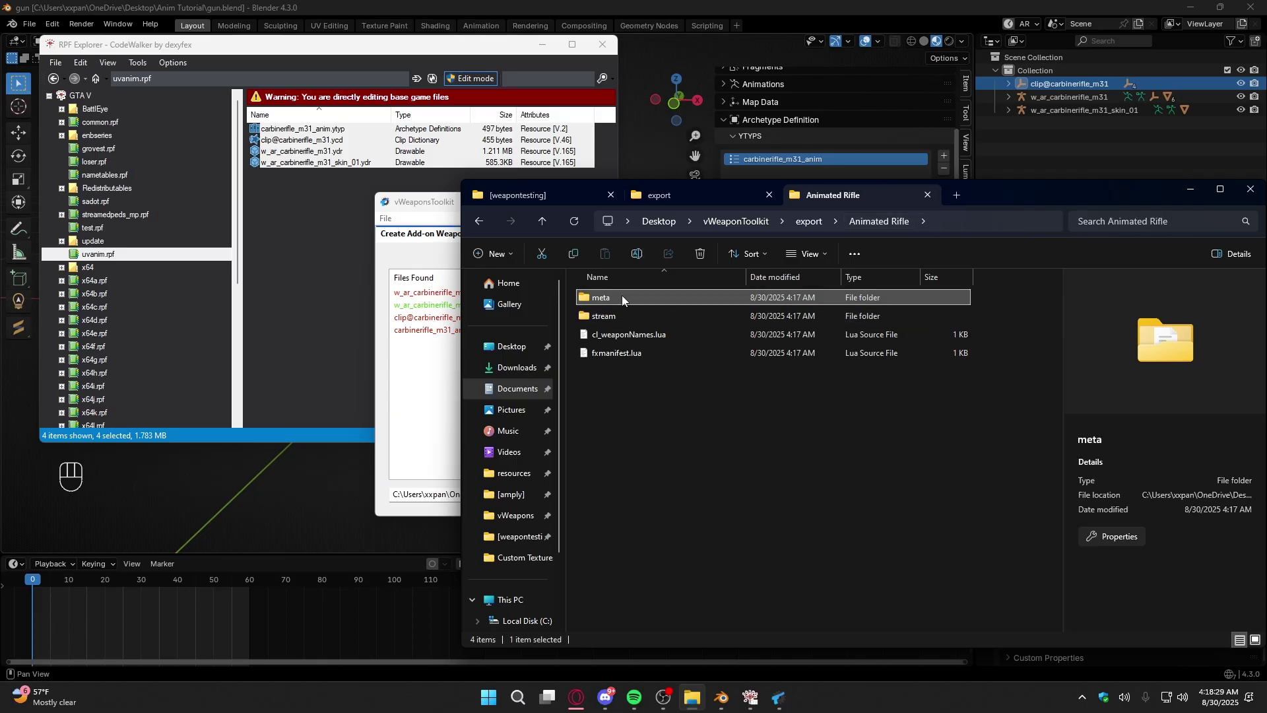
{"action": "double_click", "coordinate": [622, 371]}
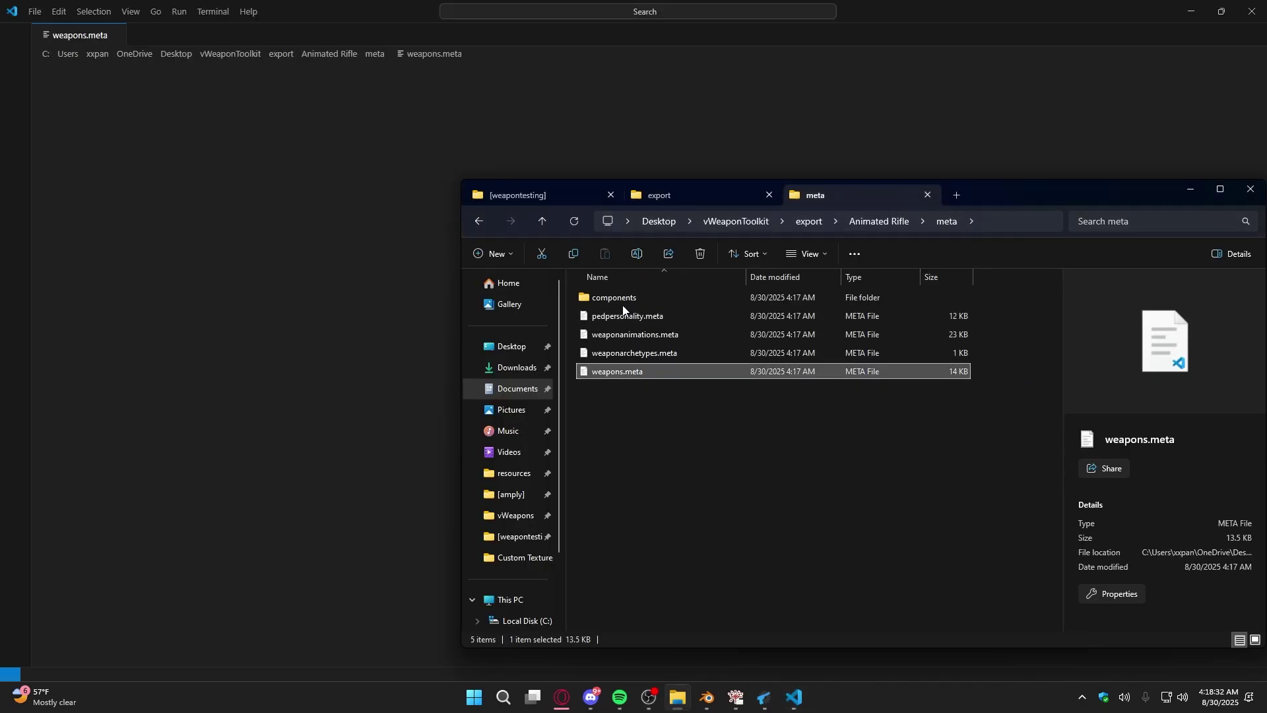
{"action": "double_click", "coordinate": [622, 299]}
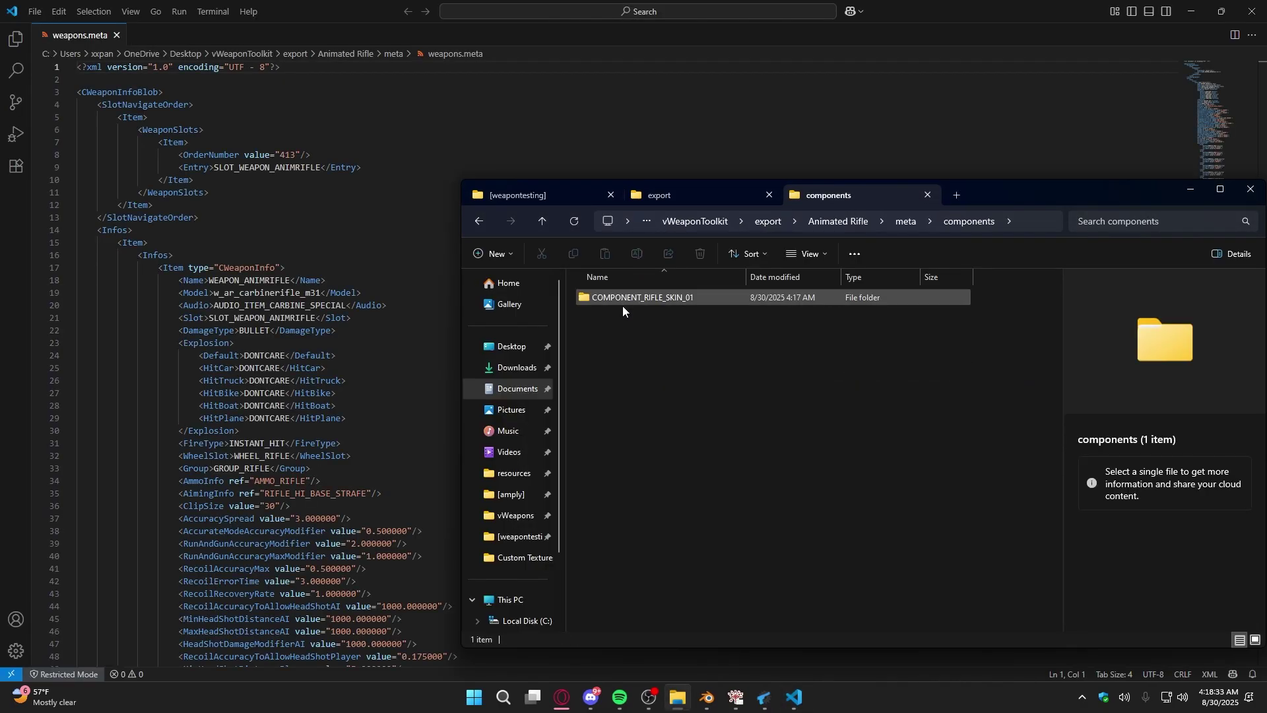
{"action": "double_click", "coordinate": [633, 297]}
{"action": "double_click", "coordinate": [633, 297]}
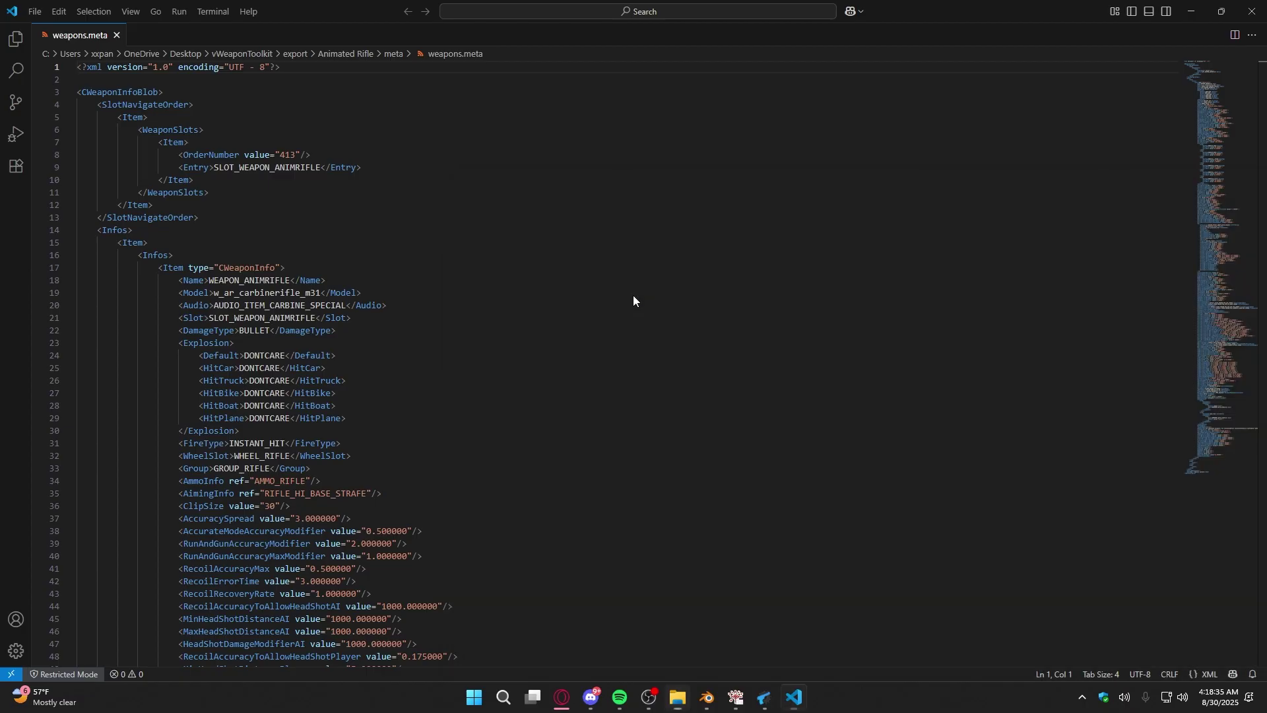
- In weapons.meta, delete the AttachPoints item that has an empty AttachBone, including its leftover blank line
{"action": "left_click", "coordinate": [89, 57]}
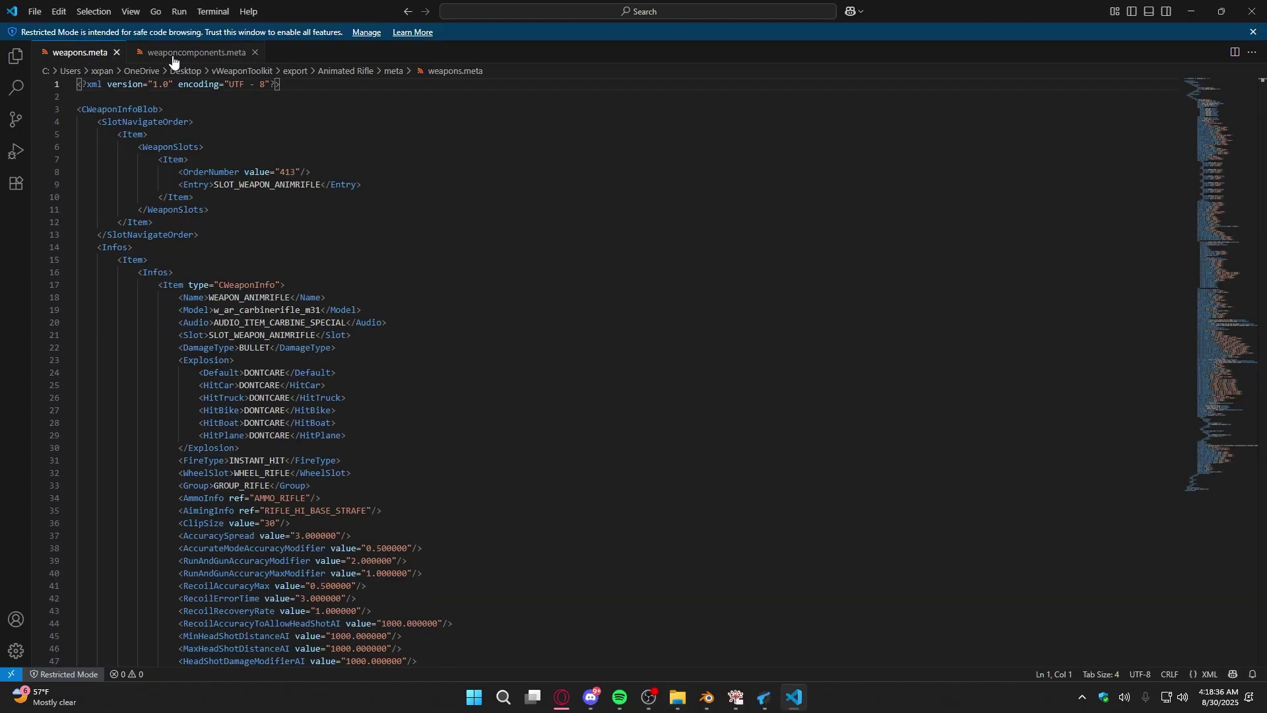
{"action": "scroll", "coordinate": [278, 250], "scroll_direction": "down", "scroll_amount": 10}
{"action": "scroll", "coordinate": [278, 250], "scroll_direction": "down", "scroll_amount": 20}
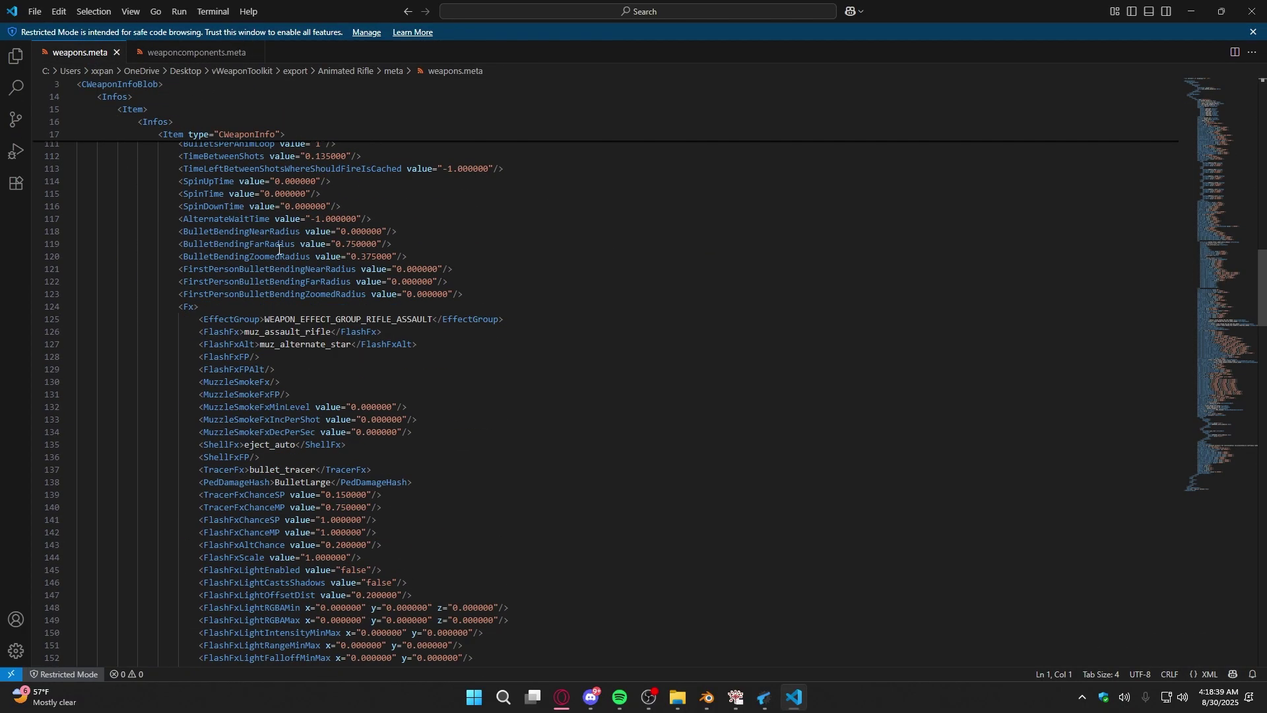
{"action": "scroll", "coordinate": [278, 249], "scroll_direction": "down", "scroll_amount": 20}
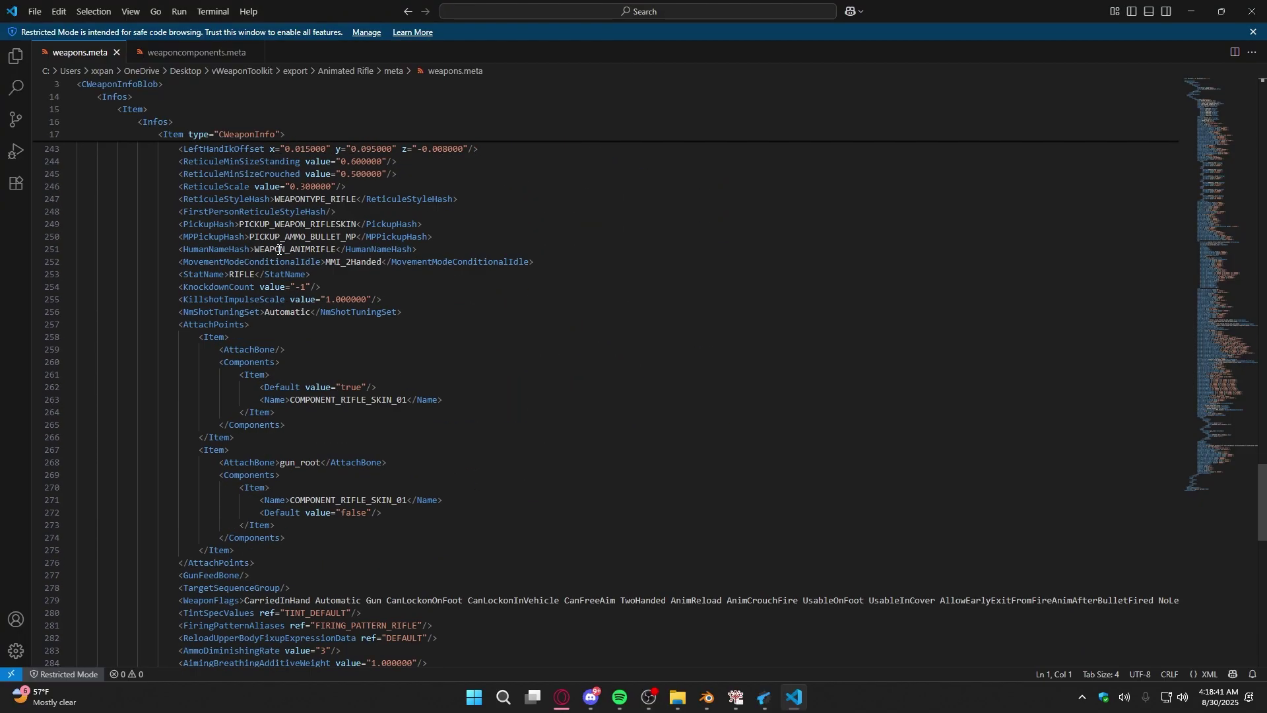
{"action": "scroll", "coordinate": [287, 360], "scroll_direction": "down", "scroll_amount": 1}
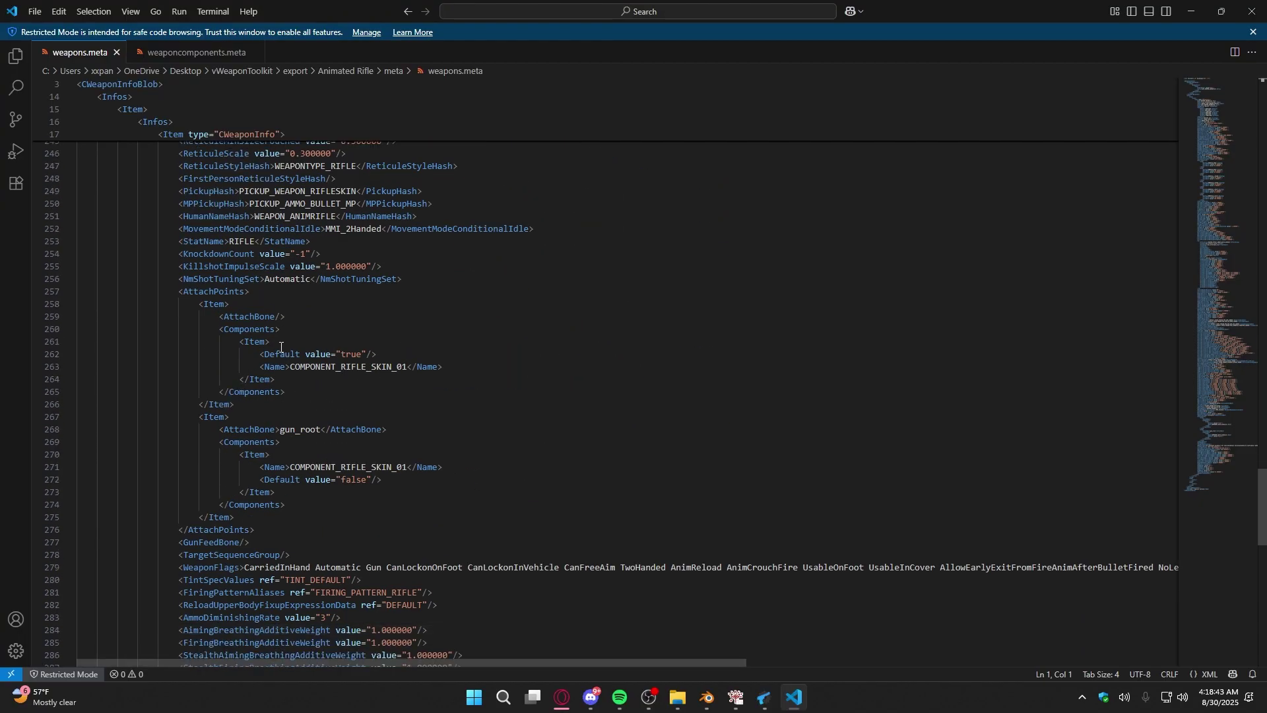
{"action": "left_click_drag", "start_coordinate": [247, 400], "coordinate": [73, 308]}
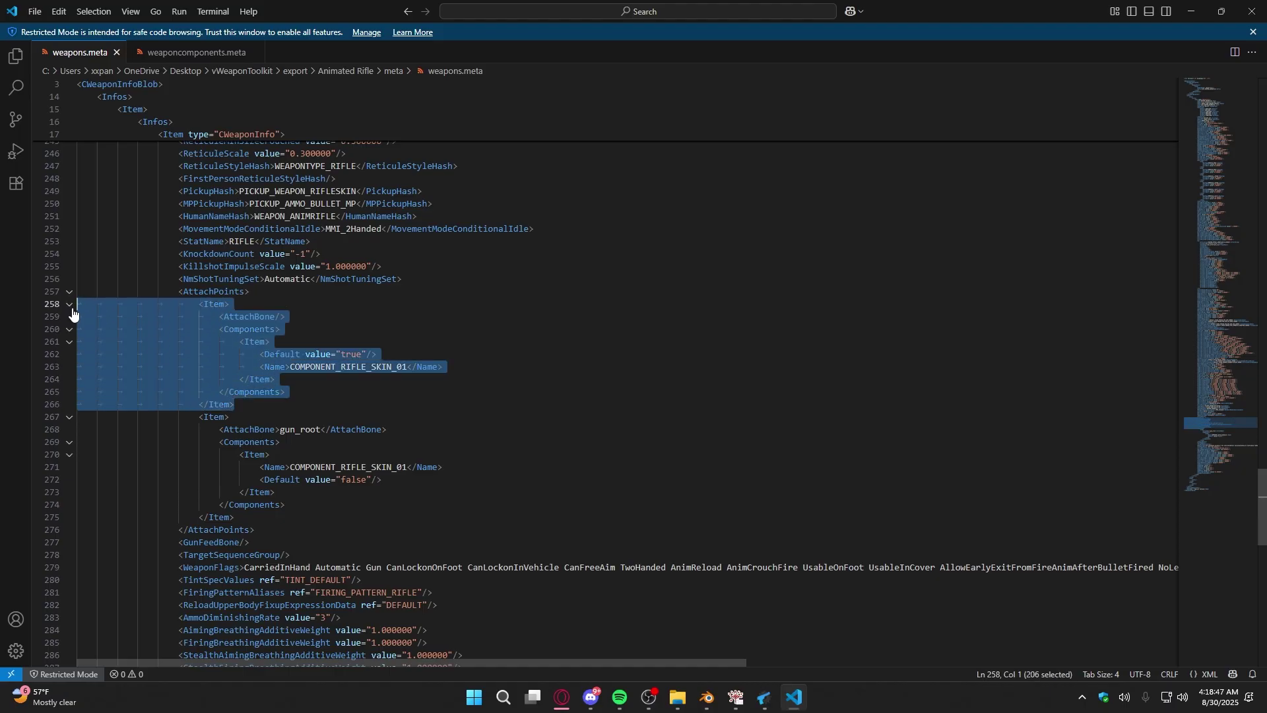
{"action": "key", "text": "BackSpace"}
{"action": "key", "text": "BackSpace"}
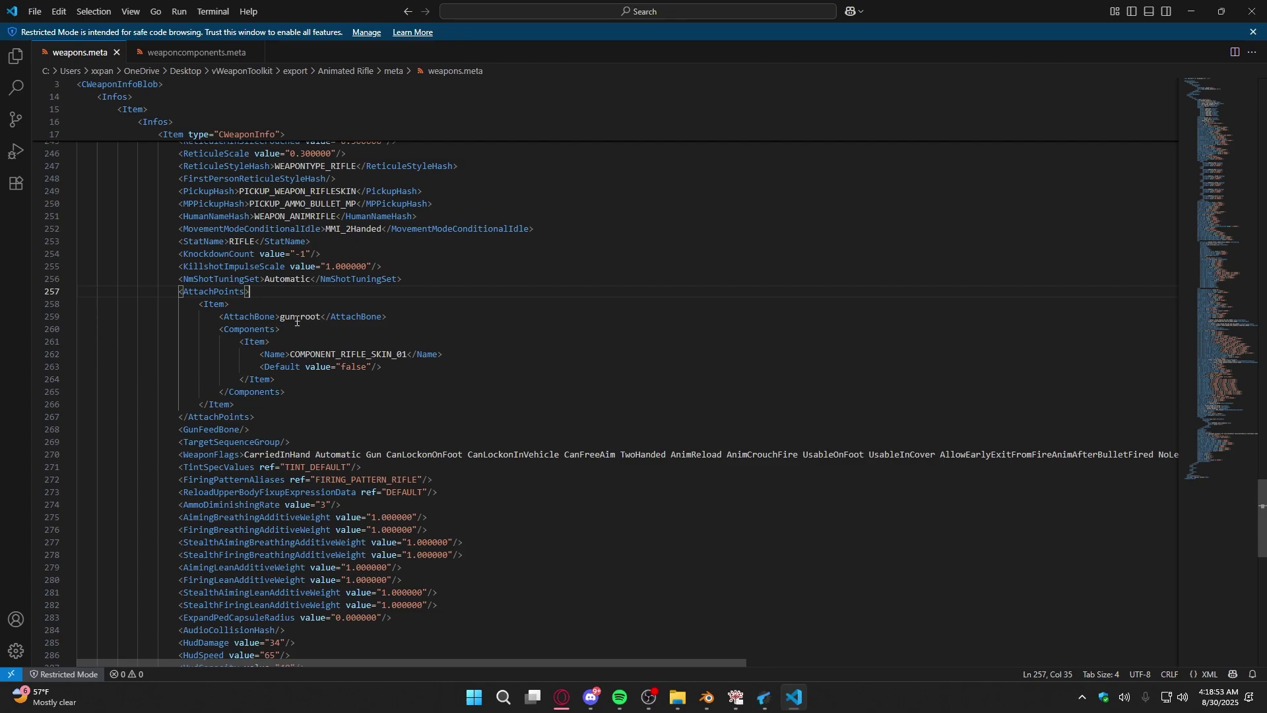
- Set the Default value of COMPONENT_RIFLE_SKIN_01 under the gun_root attach bone to true
{"action": "double_click", "coordinate": [332, 354]}
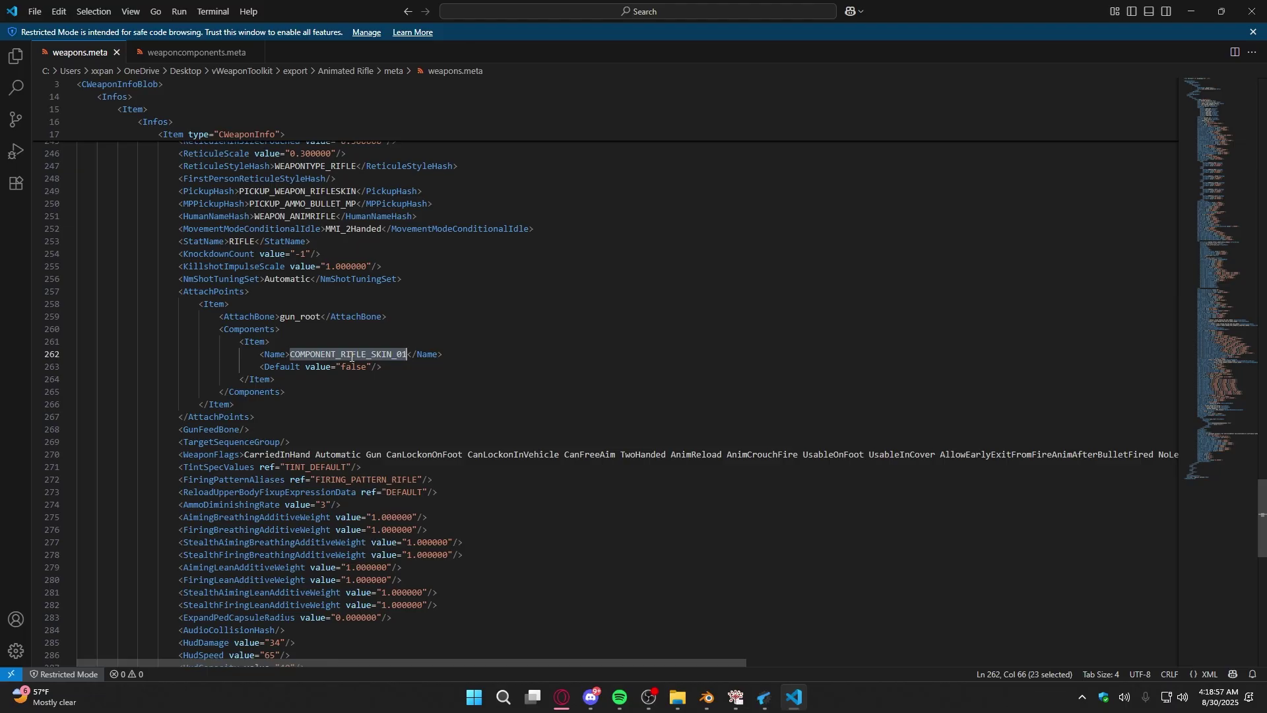
{"action": "double_click", "coordinate": [361, 370]}
{"action": "type", "text": "true"}
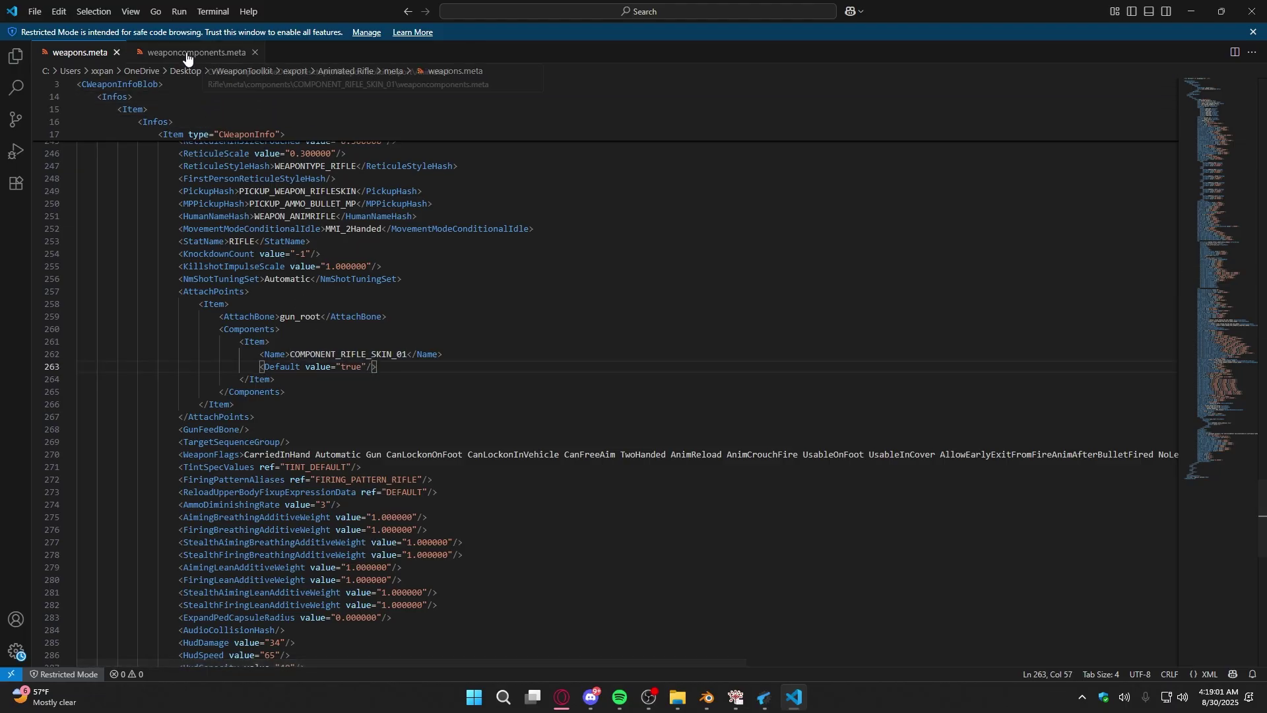
- Compare the component name in weaponcomponents.meta with the one used in weapons.meta
{"action": "left_click", "coordinate": [209, 56]}
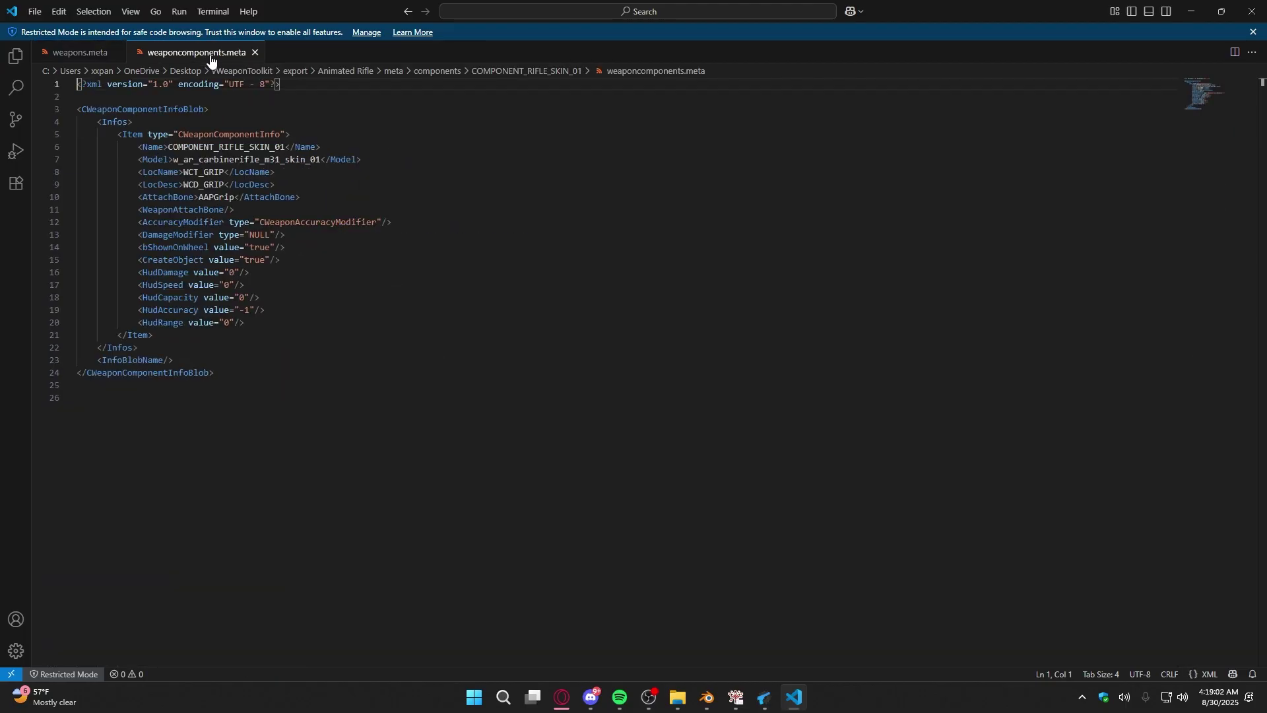
{"action": "double_click", "coordinate": [177, 149]}
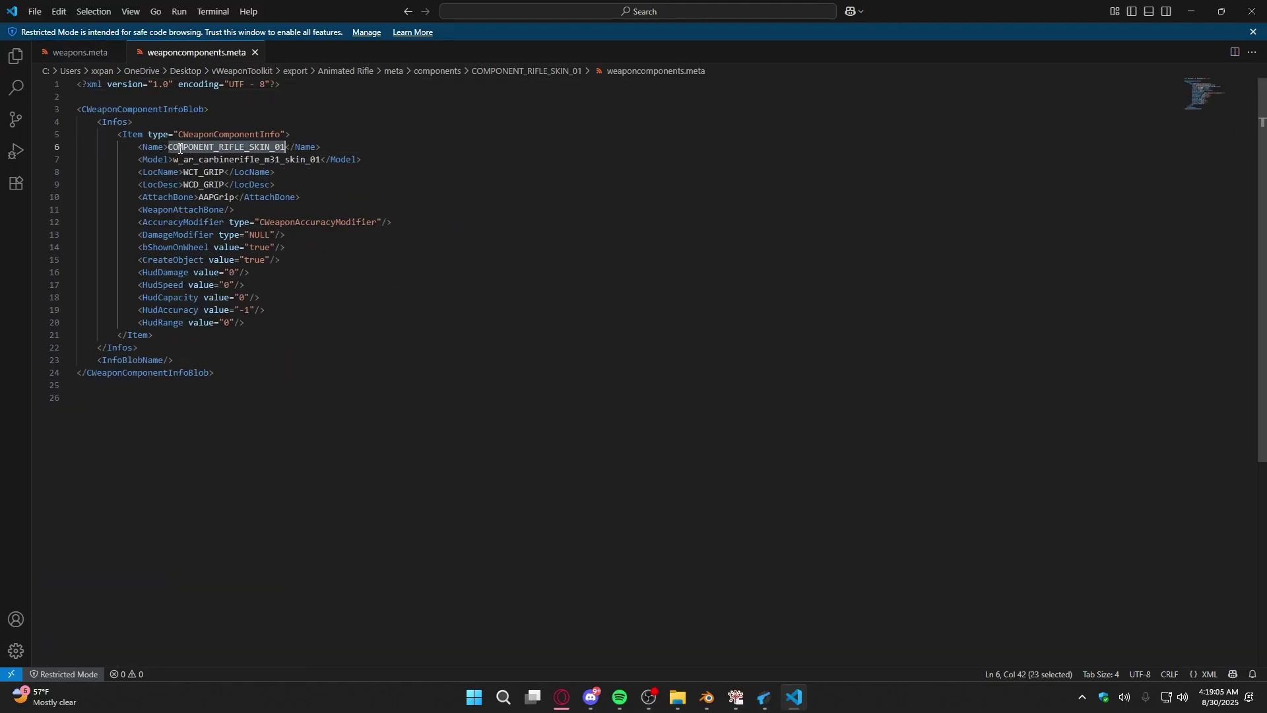
{"action": "left_click", "coordinate": [85, 52]}
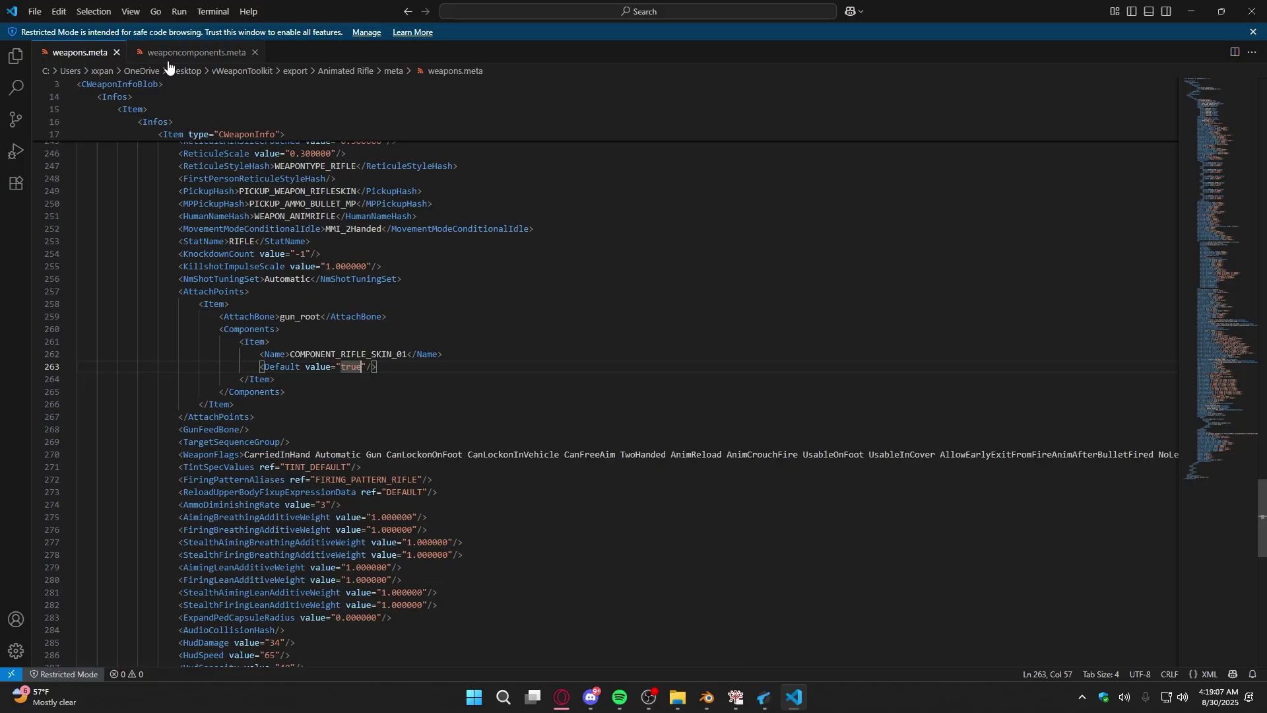
{"action": "left_click", "coordinate": [167, 58]}
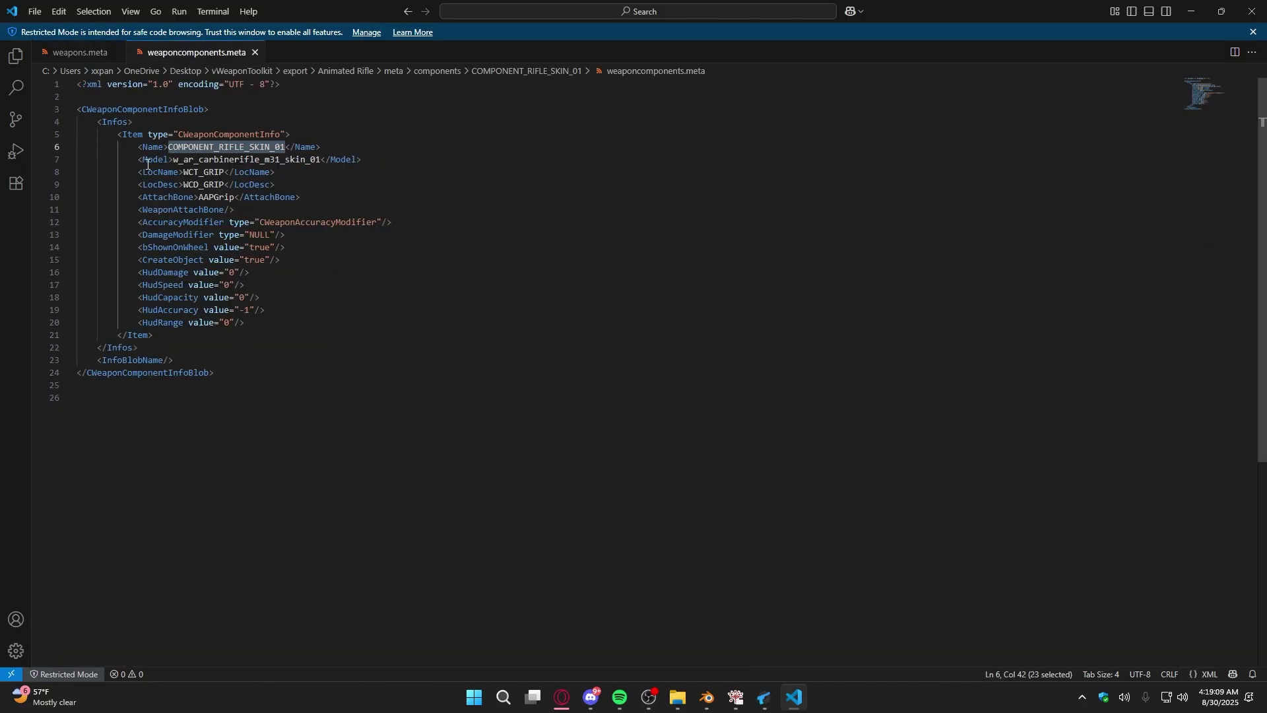
- Check the Model name and the AttachBone value of the skin component in weaponcomponents.meta
{"action": "double_click", "coordinate": [196, 161]}
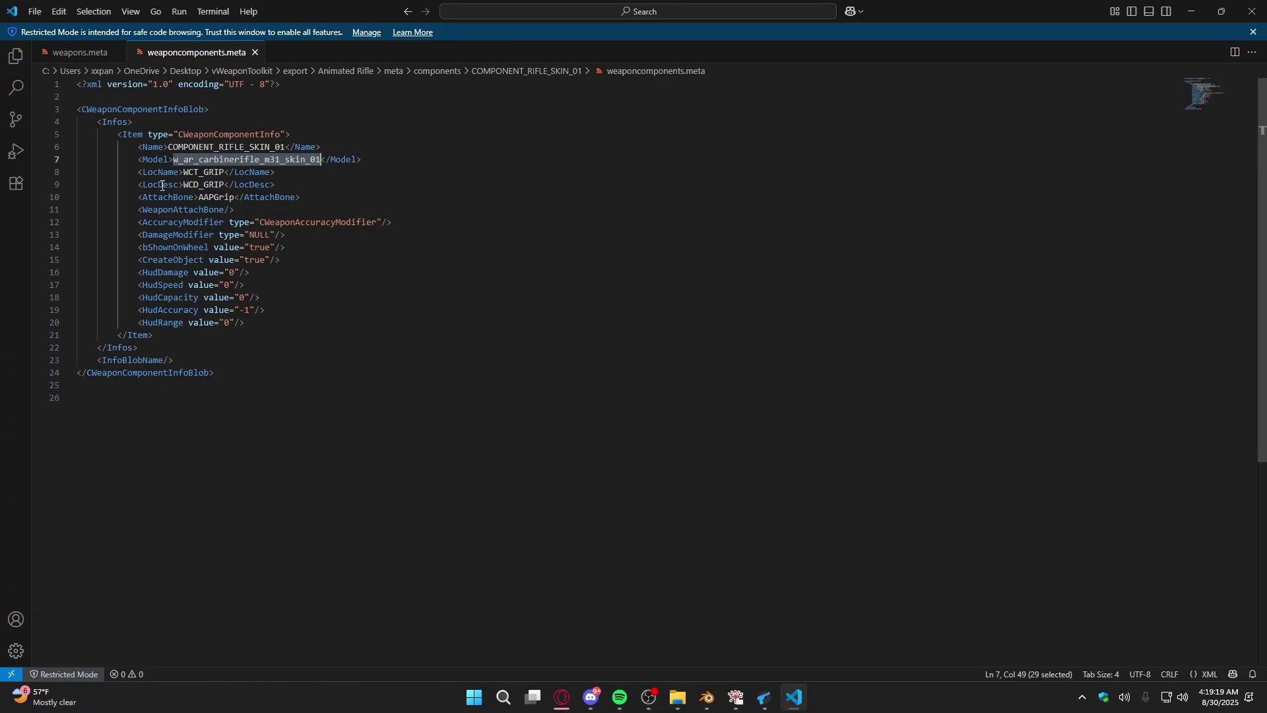
{"action": "double_click", "coordinate": [215, 198]}
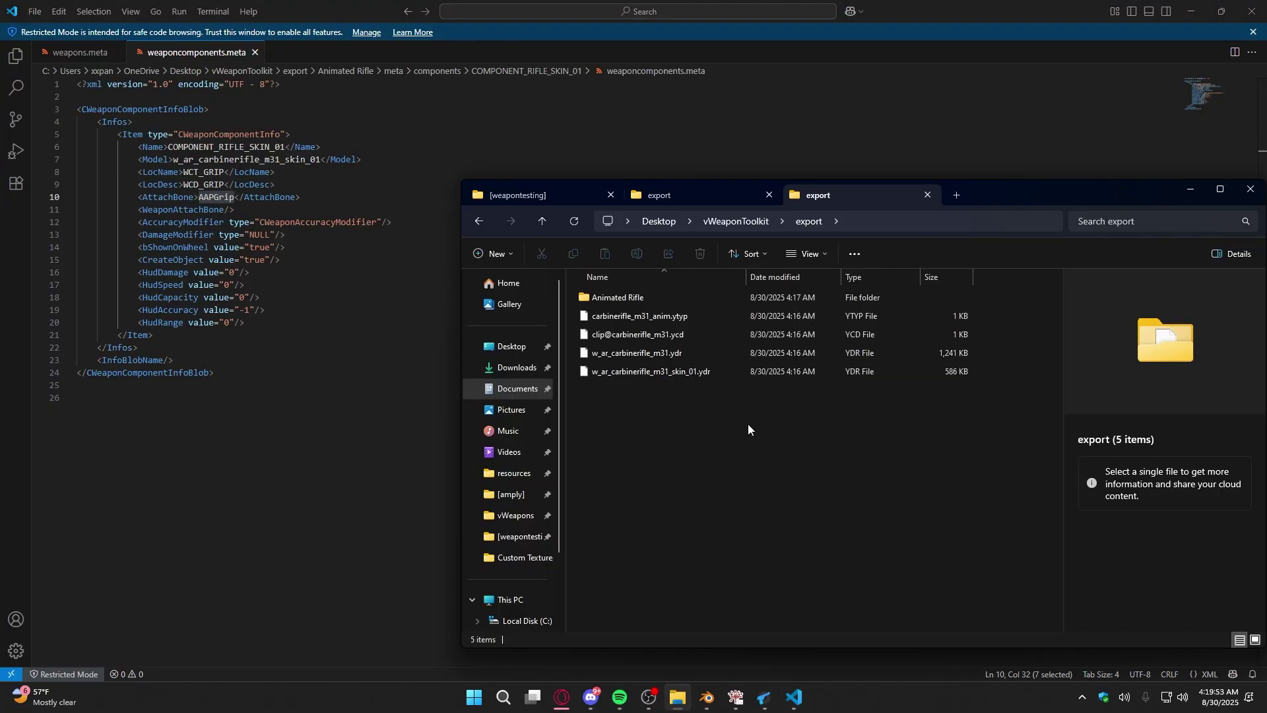
- Copy the exported Animated Rifle folder into the server's [weapontesting] resources folder and rename the copy animatedrifle
{"action": "left_click", "coordinate": [635, 302]}
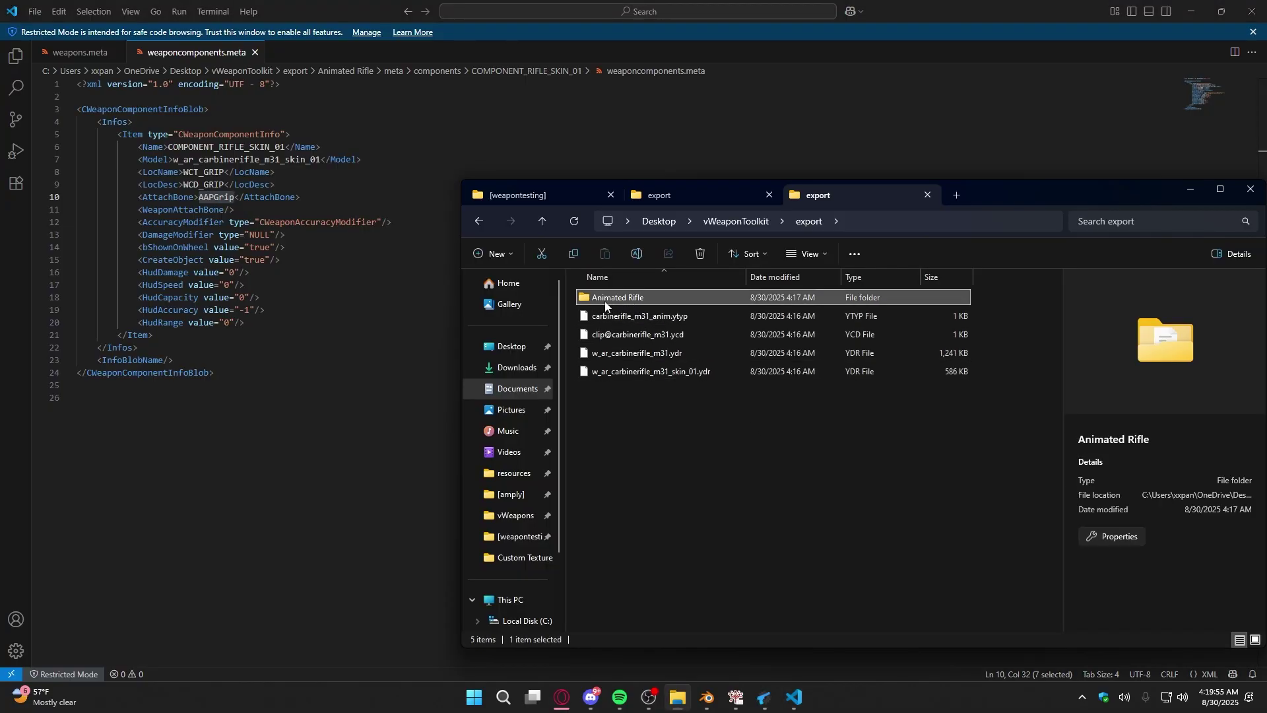
{"action": "left_click", "coordinate": [549, 195]}
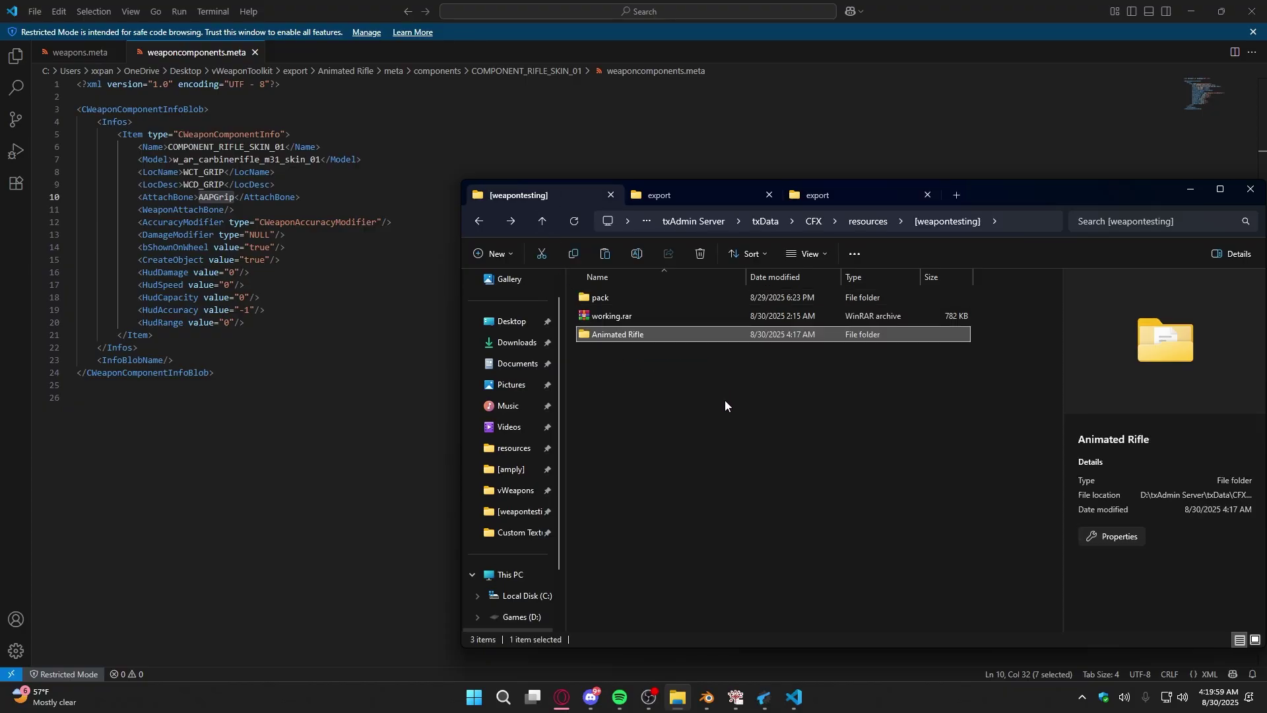
{"action": "key", "text": "F2"}
{"action": "type", "text": "animatedrifle"}
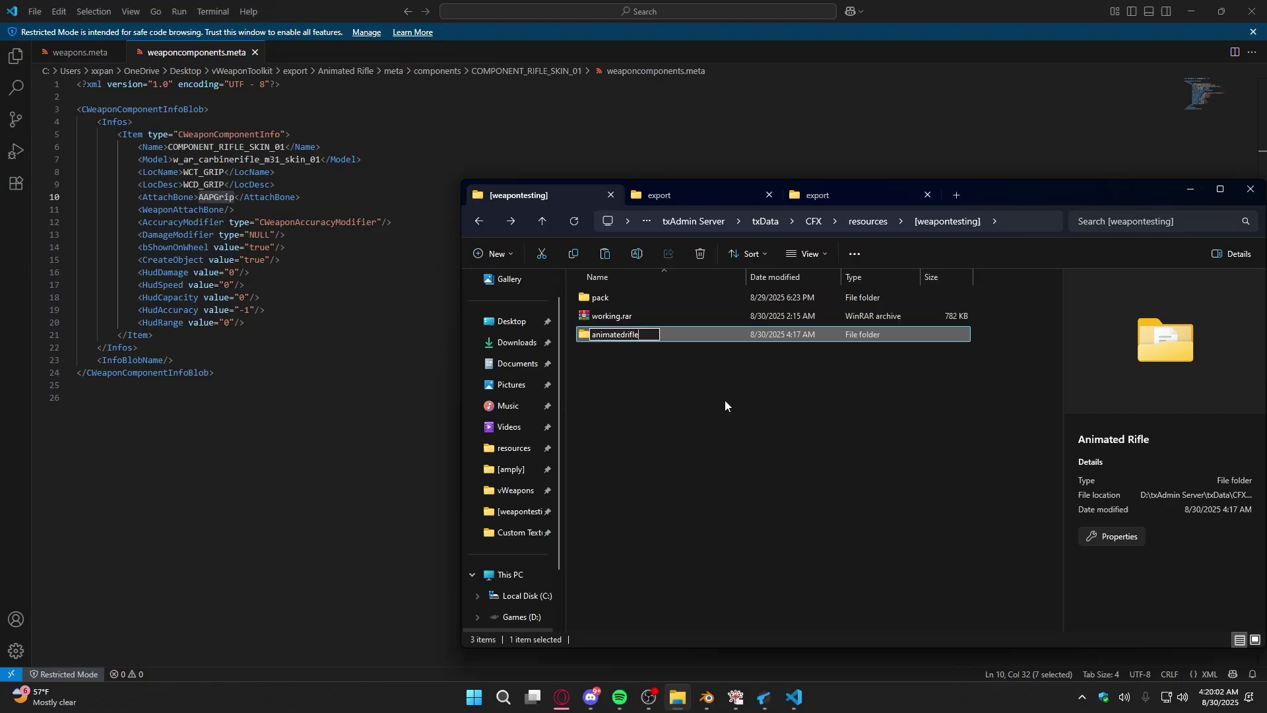
{"action": "key", "text": "Return"}
{"action": "key", "text": "Return"}
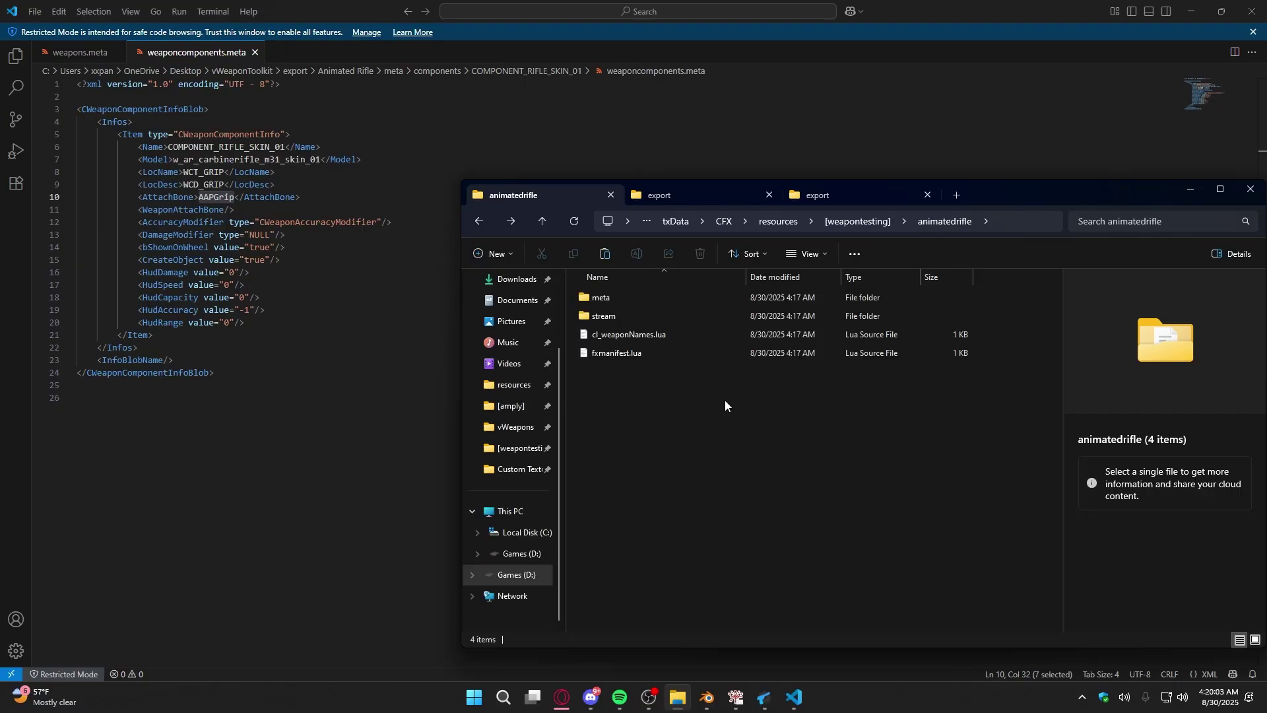
{"action": "left_click", "coordinate": [857, 222]}
- Launch CodeWalker and open a new project window in its world view
{"action": "key", "text": "super"}
{"action": "type", "text": "c"}
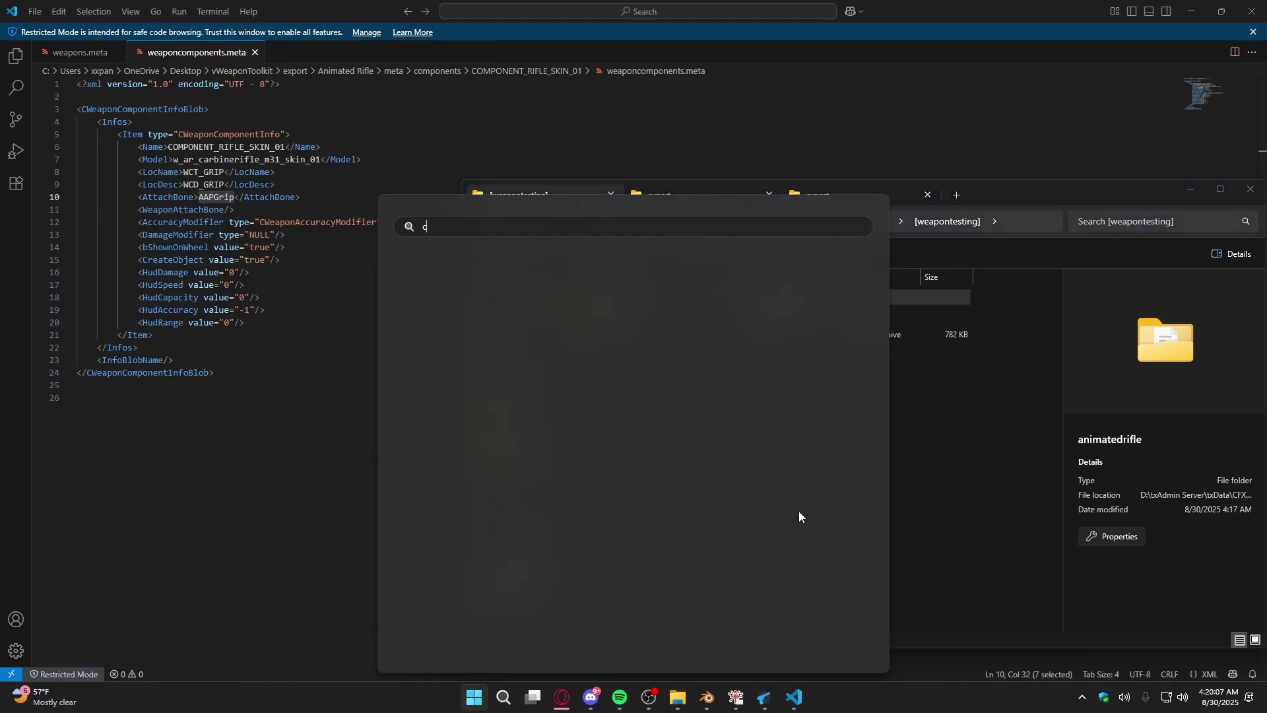
{"action": "type", "text": "odewalker.exe"}
{"action": "key", "text": "Return"}
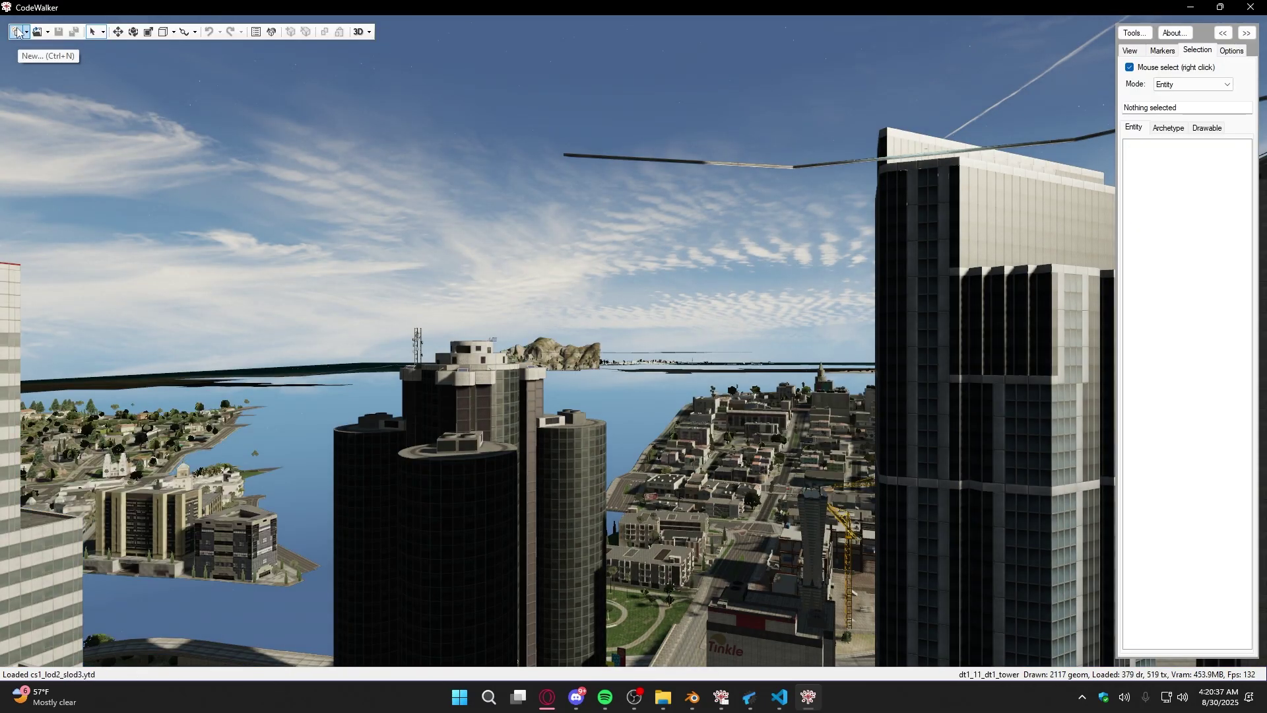
{"action": "left_click", "coordinate": [18, 32]}
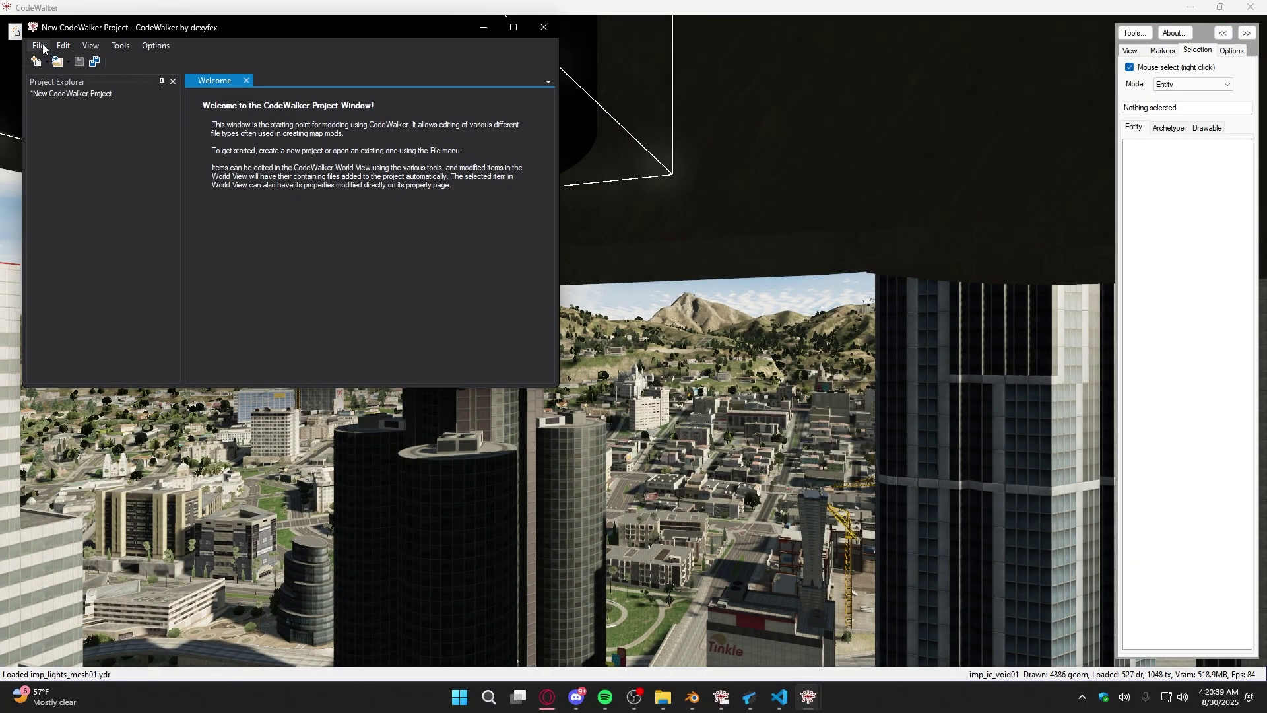
- Create a ymap file named weapons_anim in the project and add a new entity to it
{"action": "left_click", "coordinate": [41, 46]}
{"action": "mouse_move", "coordinate": [60, 58]}
{"action": "left_click", "coordinate": [161, 76]}
{"action": "double_click", "coordinate": [117, 114]}
{"action": "left_click", "coordinate": [278, 99]}
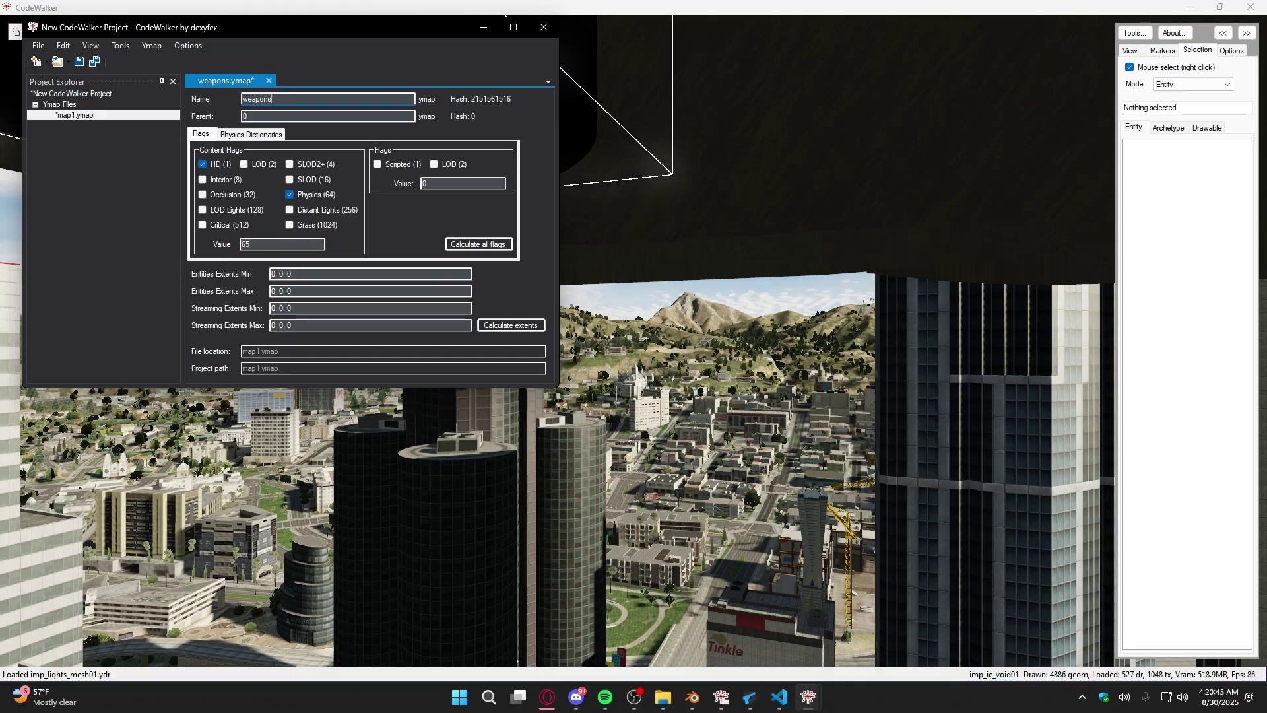
{"action": "left_click", "coordinate": [120, 121]}
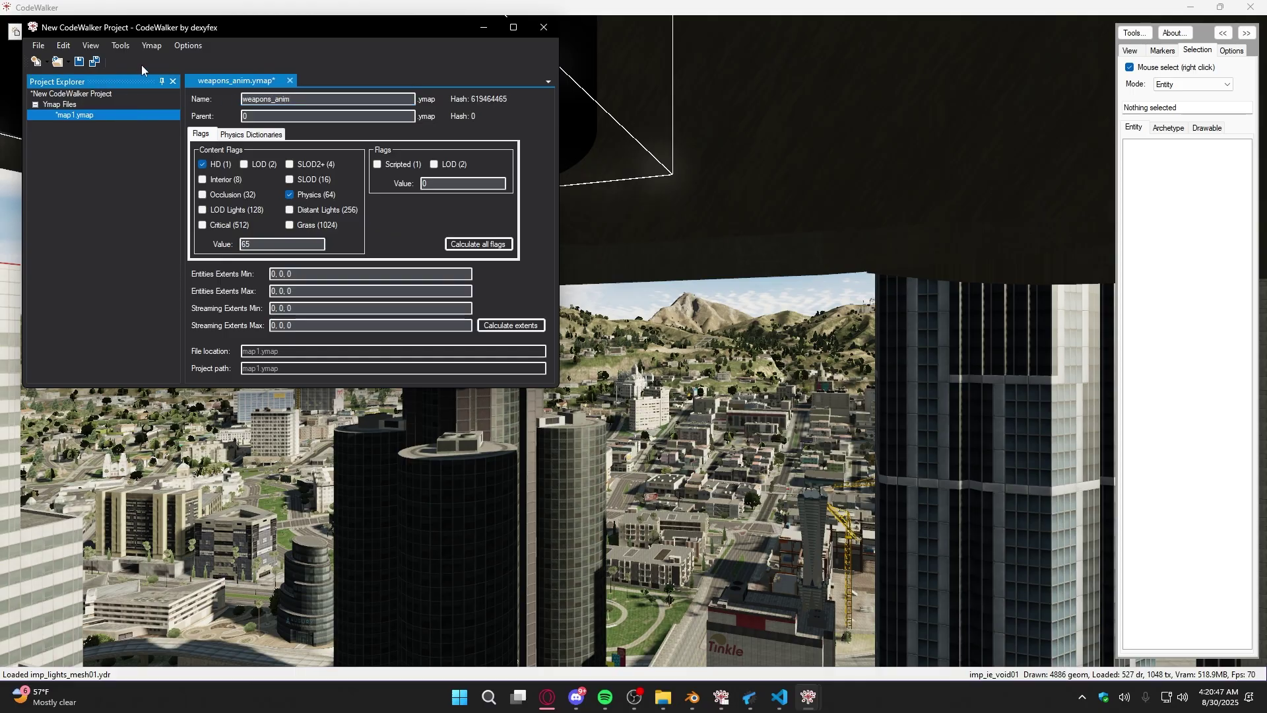
{"action": "left_click", "coordinate": [152, 46]}
{"action": "left_click", "coordinate": [169, 76]}
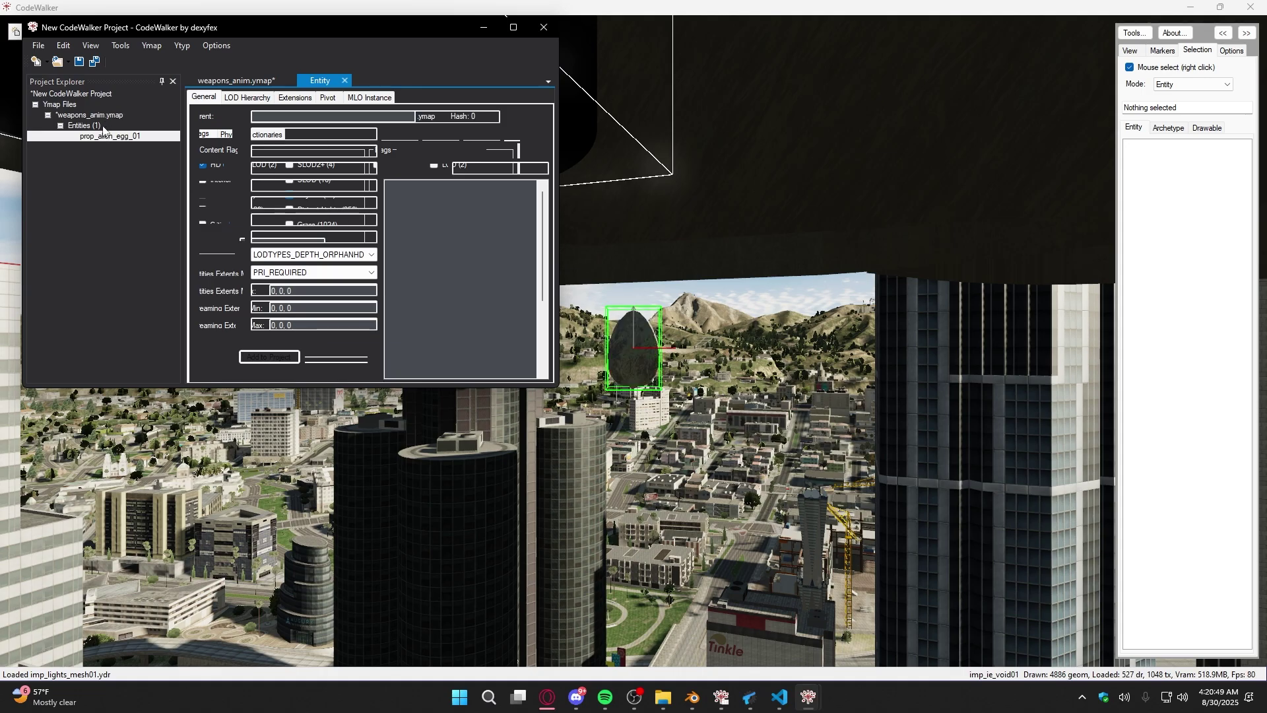
- Load carbinerifle_m31_anim.ytyp, w_ar_carbinerifle_m31.ydr and w_ar_carbinerifle_m31_skin_01.ydr from animatedrifle's stream folder into the project
{"action": "left_click", "coordinate": [39, 45]}
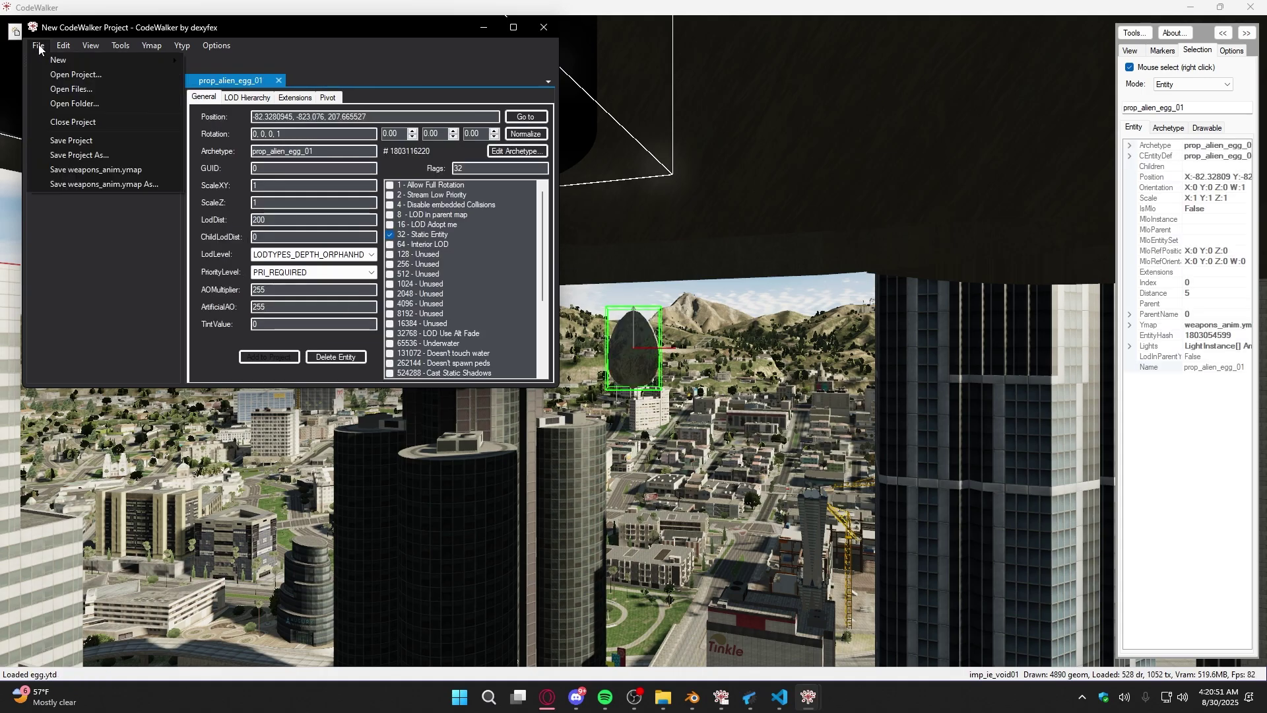
{"action": "left_click", "coordinate": [53, 88]}
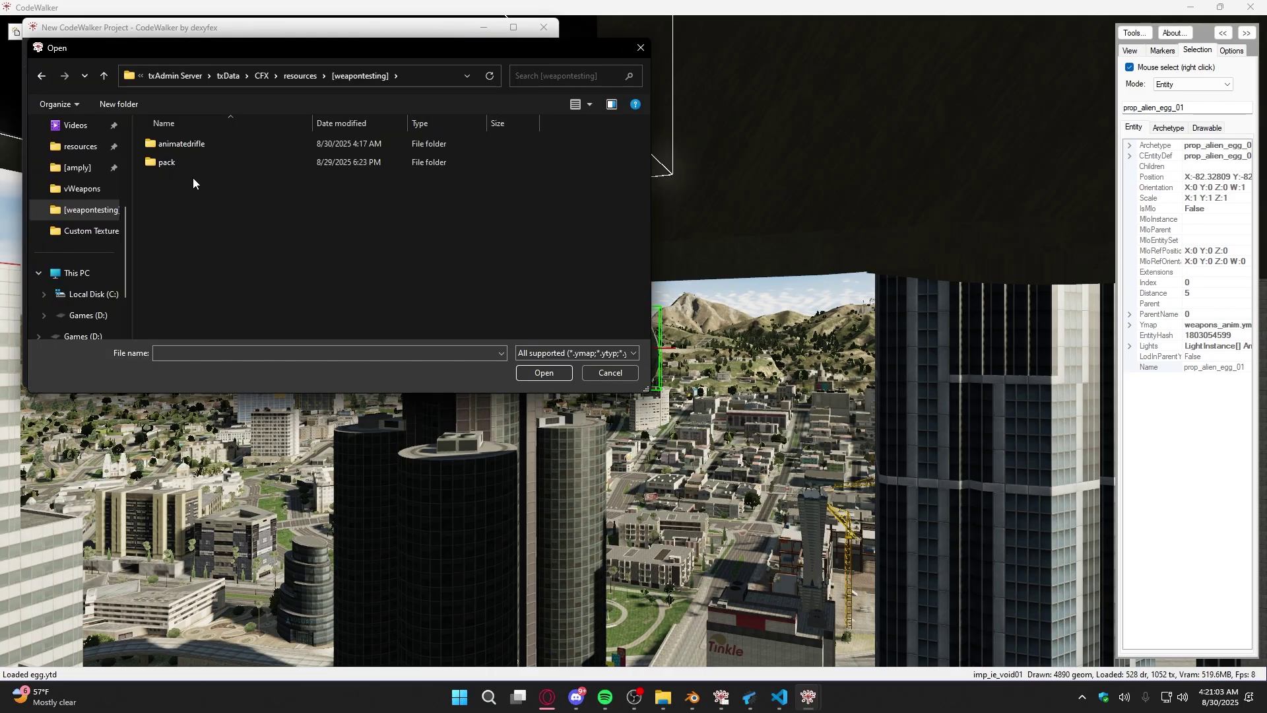
{"action": "double_click", "coordinate": [197, 145]}
{"action": "double_click", "coordinate": [188, 159]}
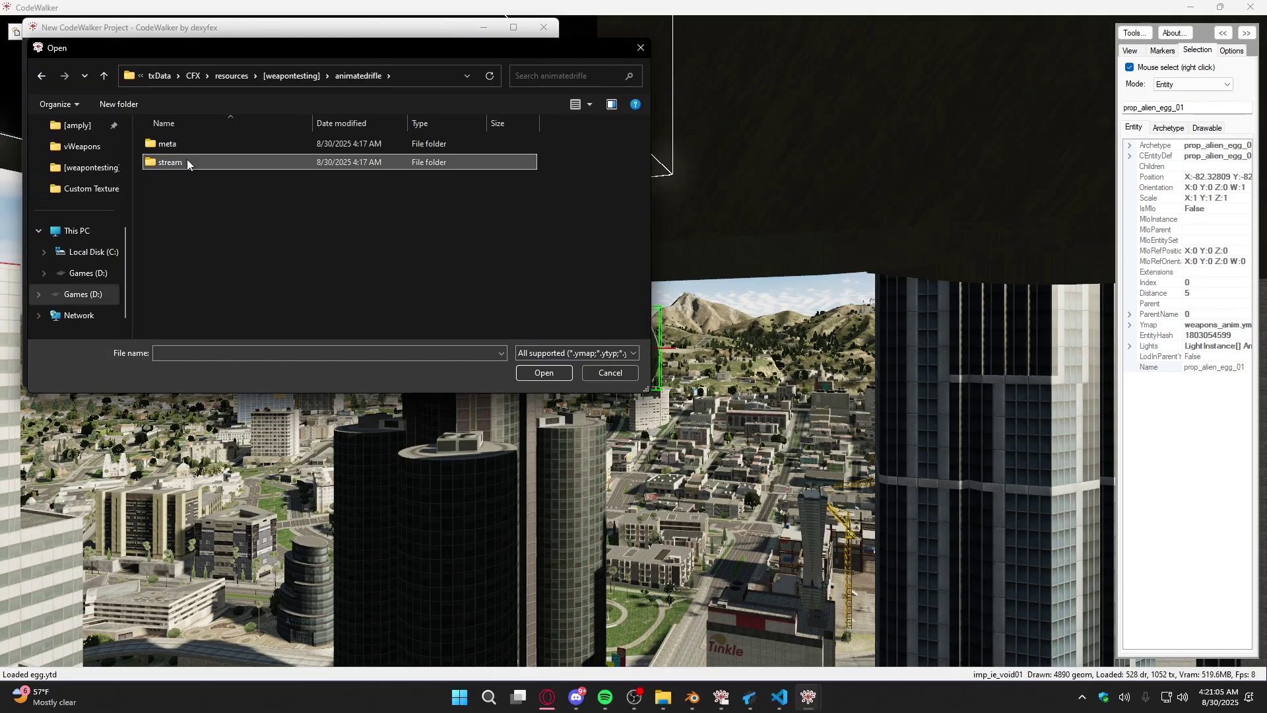
{"action": "left_click_drag", "start_coordinate": [256, 215], "coordinate": [228, 133]}
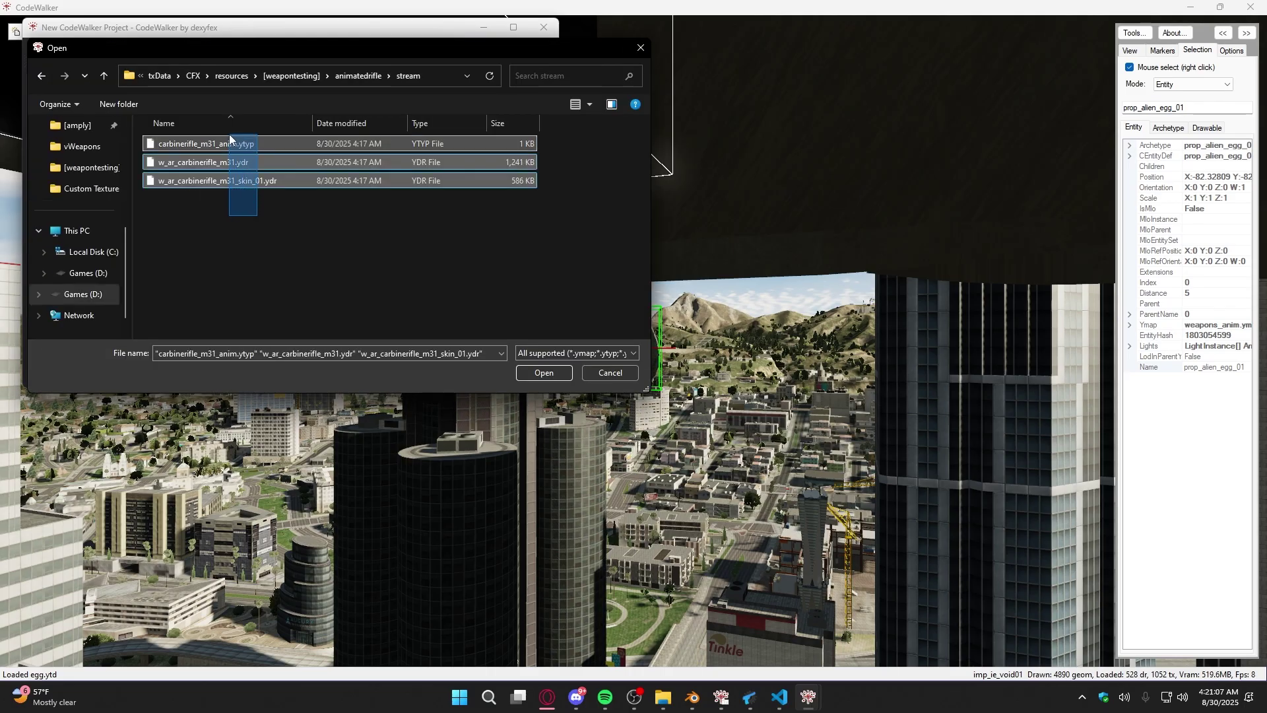
{"action": "left_click", "coordinate": [532, 372]}
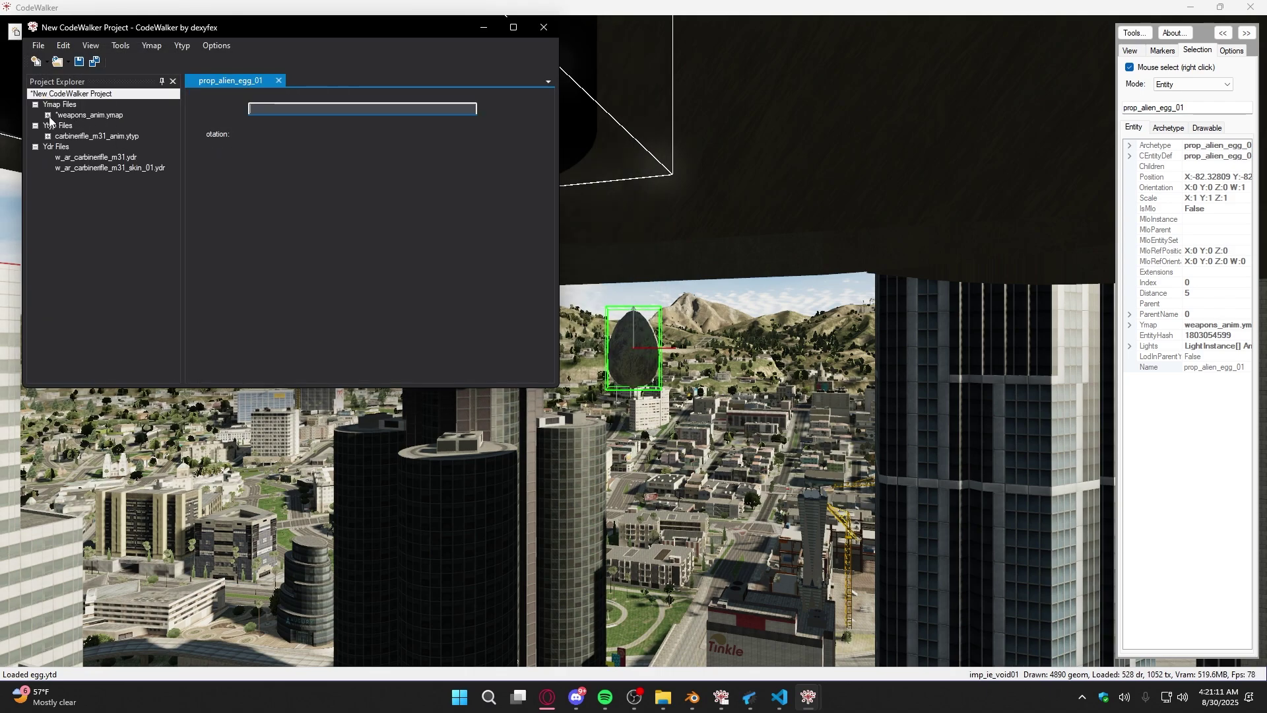
- Set the ymap entity's Archetype to w_ar_carbinerifle_m31_skin_01 and its LodDist to 99999
{"action": "left_click", "coordinate": [48, 116]}
{"action": "left_click", "coordinate": [99, 136]}
{"action": "left_click", "coordinate": [320, 149]}
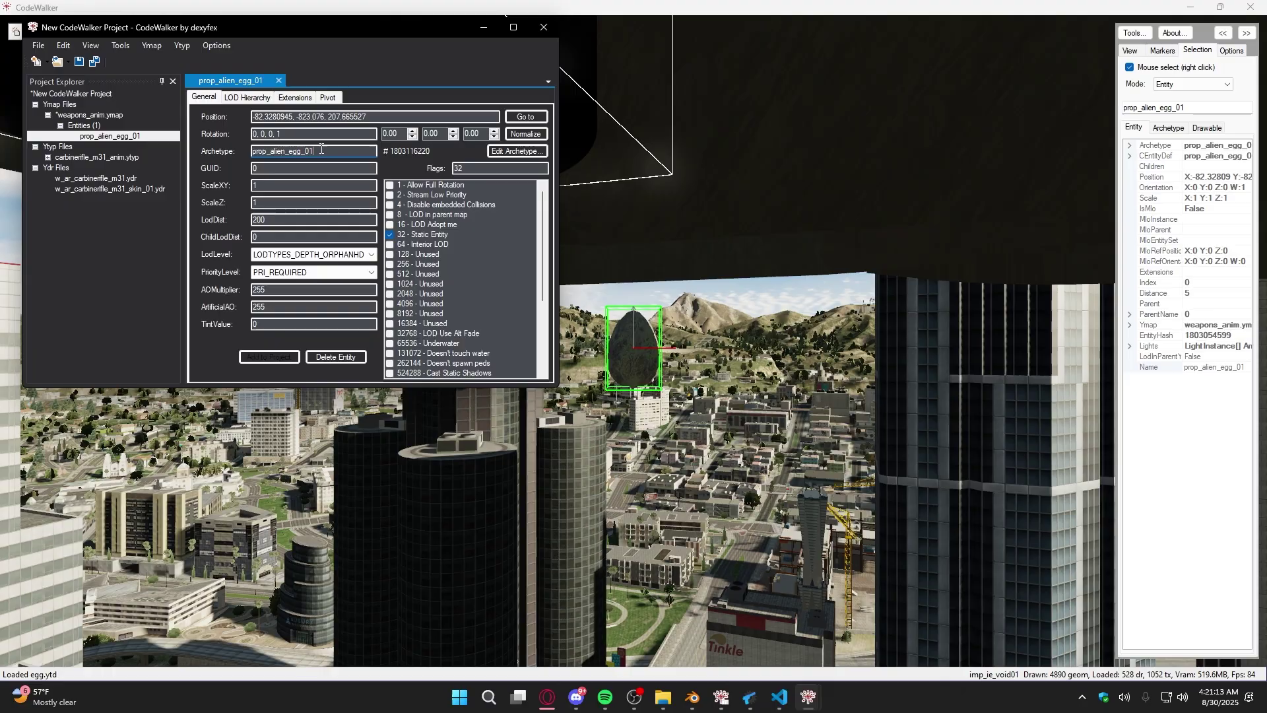
{"action": "key", "text": "ctrl+a"}
{"action": "key", "text": "BackSpace"}
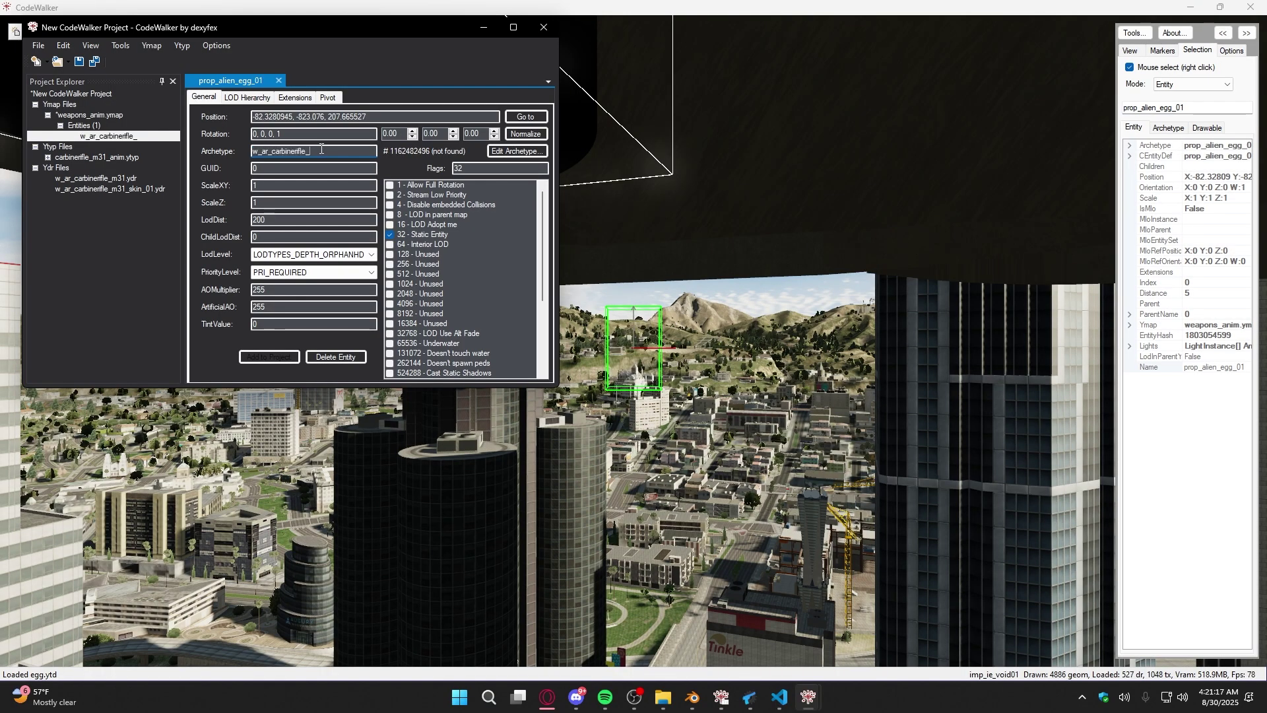
{"action": "type", "text": "w_ar_carbinerifle_m31_skin_01"}
{"action": "left_click", "coordinate": [672, 326]}
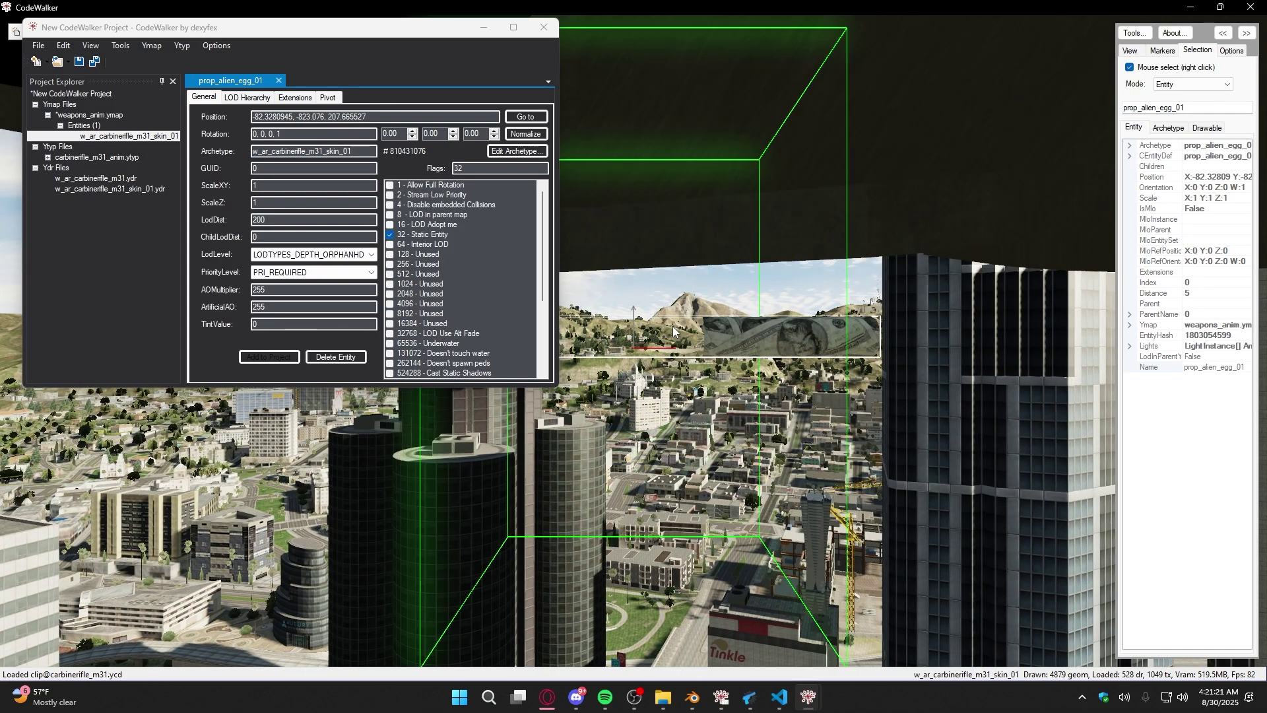
{"action": "left_click_drag", "start_coordinate": [671, 326], "coordinate": [689, 308]}
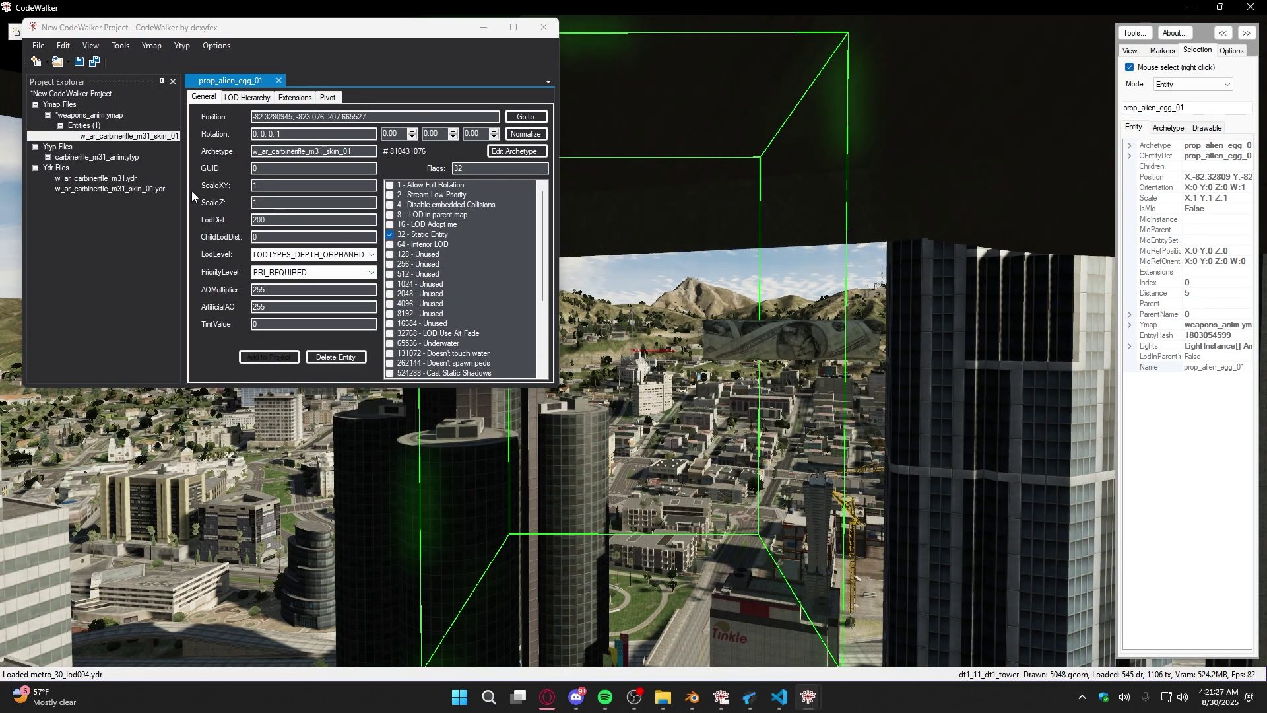
{"action": "double_click", "coordinate": [287, 219]}
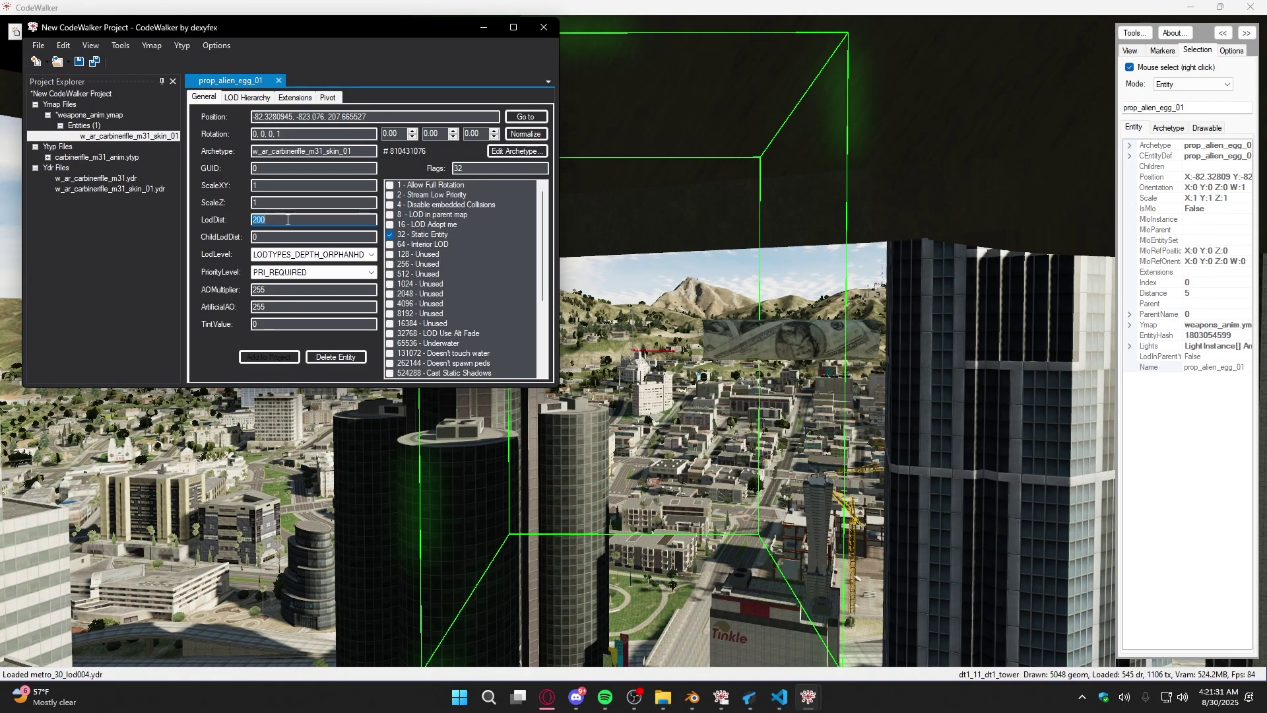
{"action": "type", "text": "99999"}
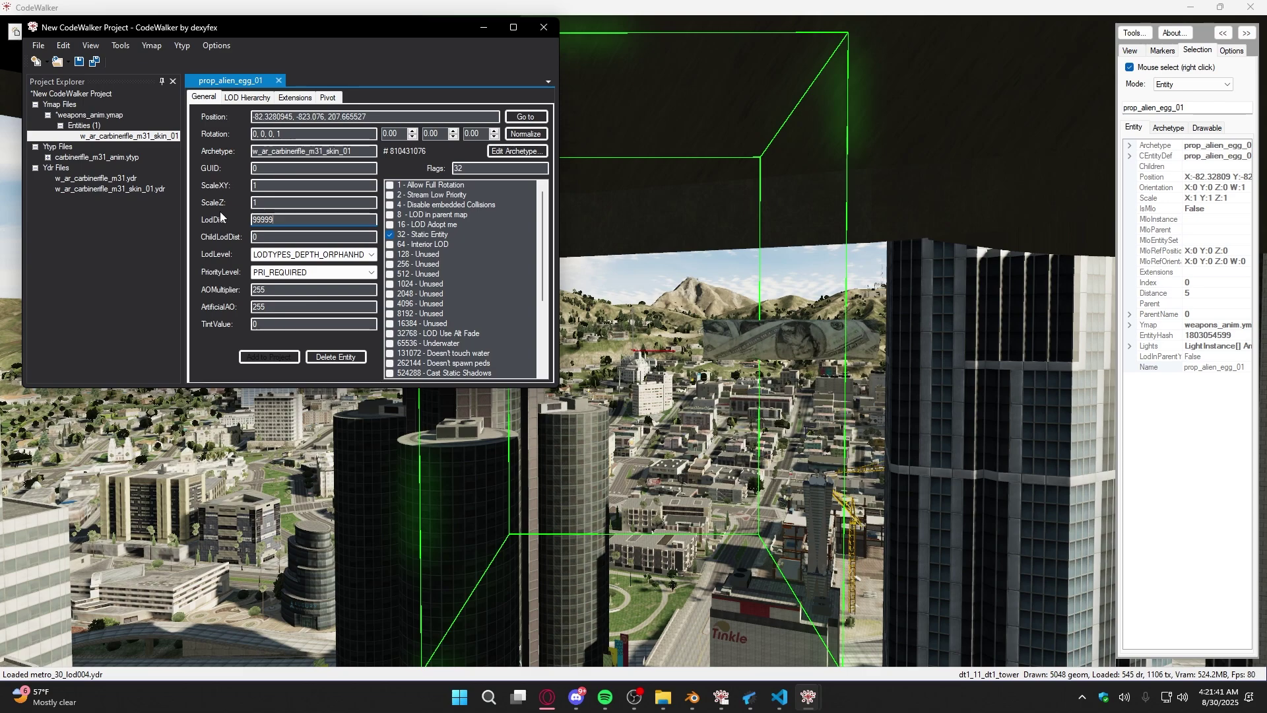
- Calculate the extents and all flags of weapons_anim.ymap
{"action": "left_click", "coordinate": [105, 115]}
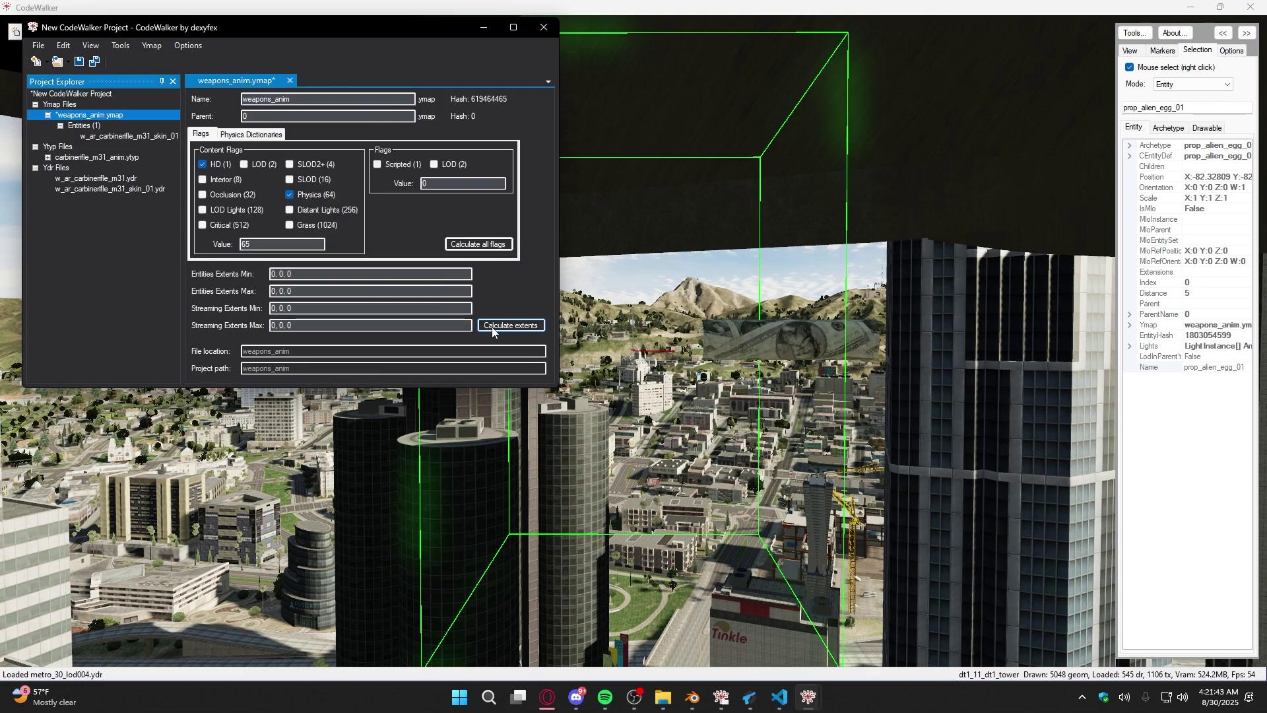
{"action": "left_click", "coordinate": [493, 329]}
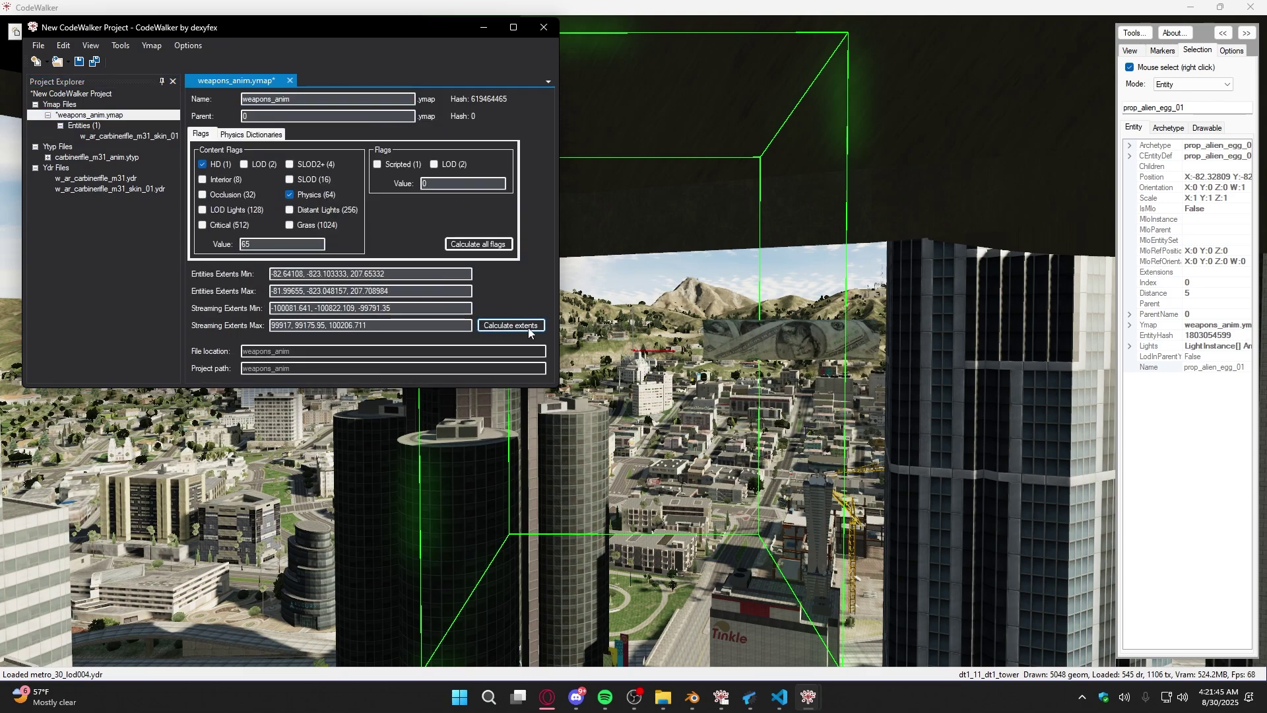
{"action": "left_click", "coordinate": [474, 246]}
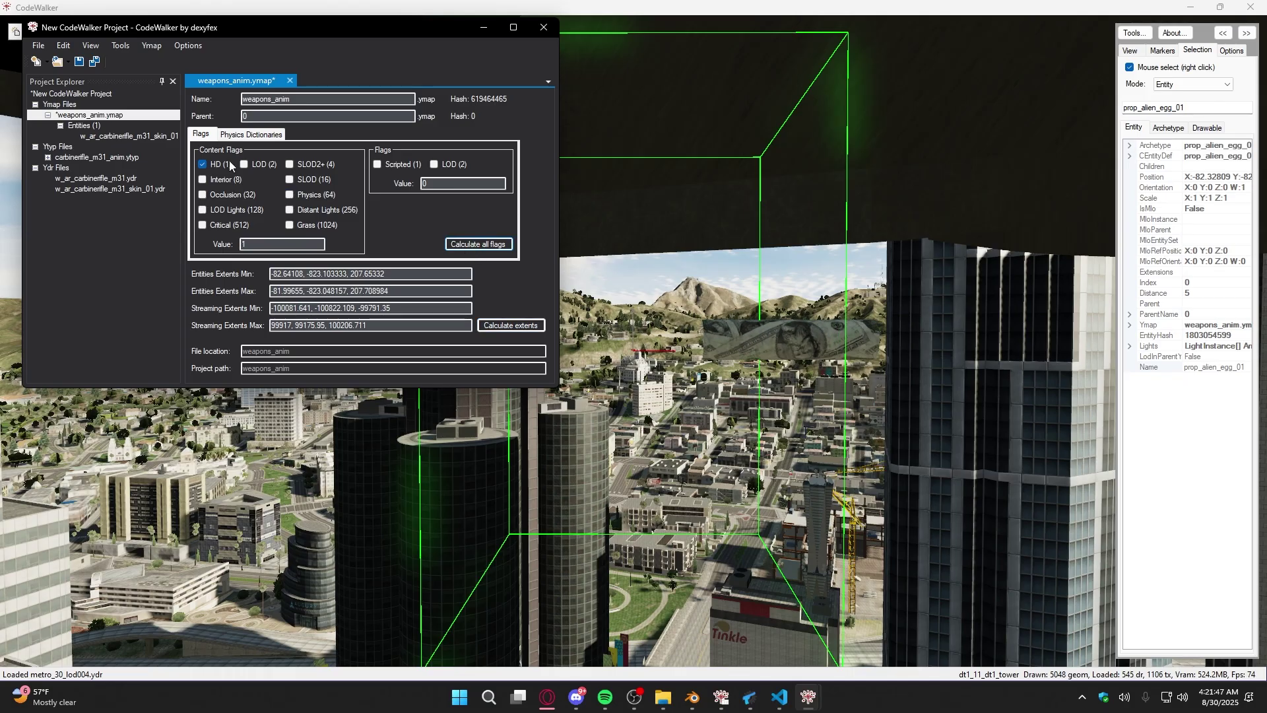
- Save the ymap as weapons_anim.ymap in animatedrifle's stream folder
{"action": "left_click", "coordinate": [38, 46]}
{"action": "left_click", "coordinate": [106, 184]}
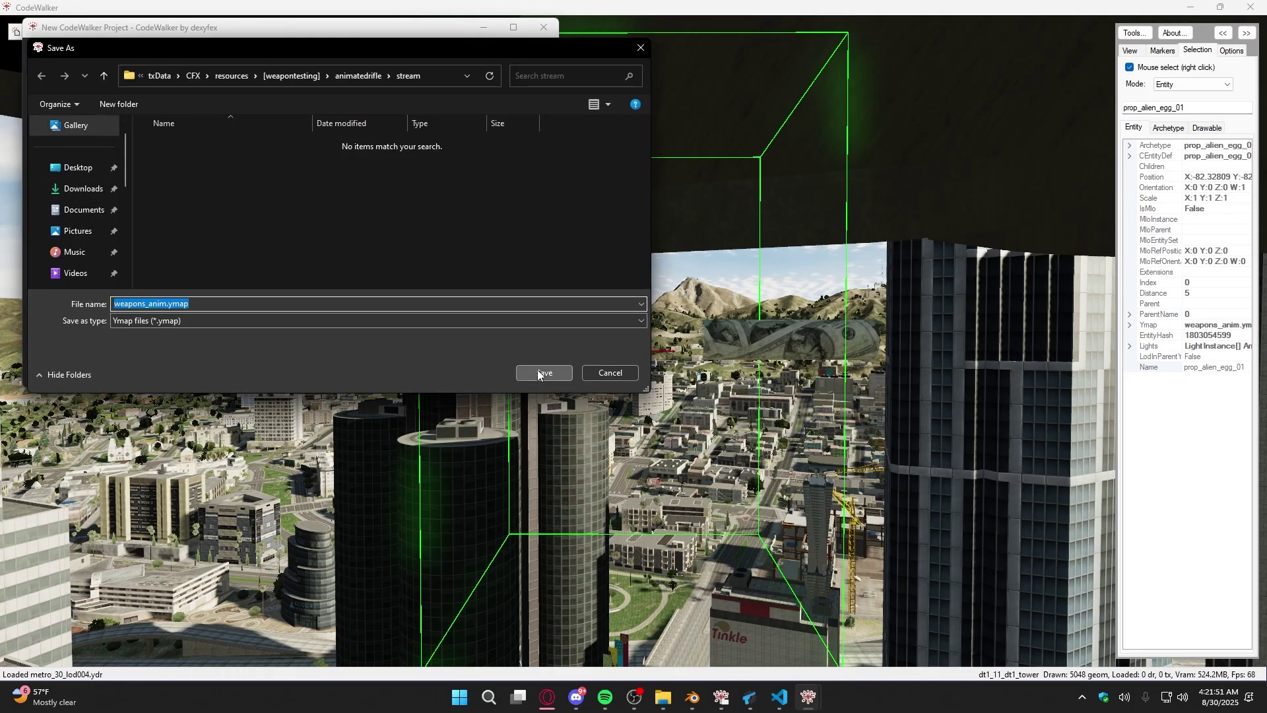
{"action": "left_click", "coordinate": [542, 373]}
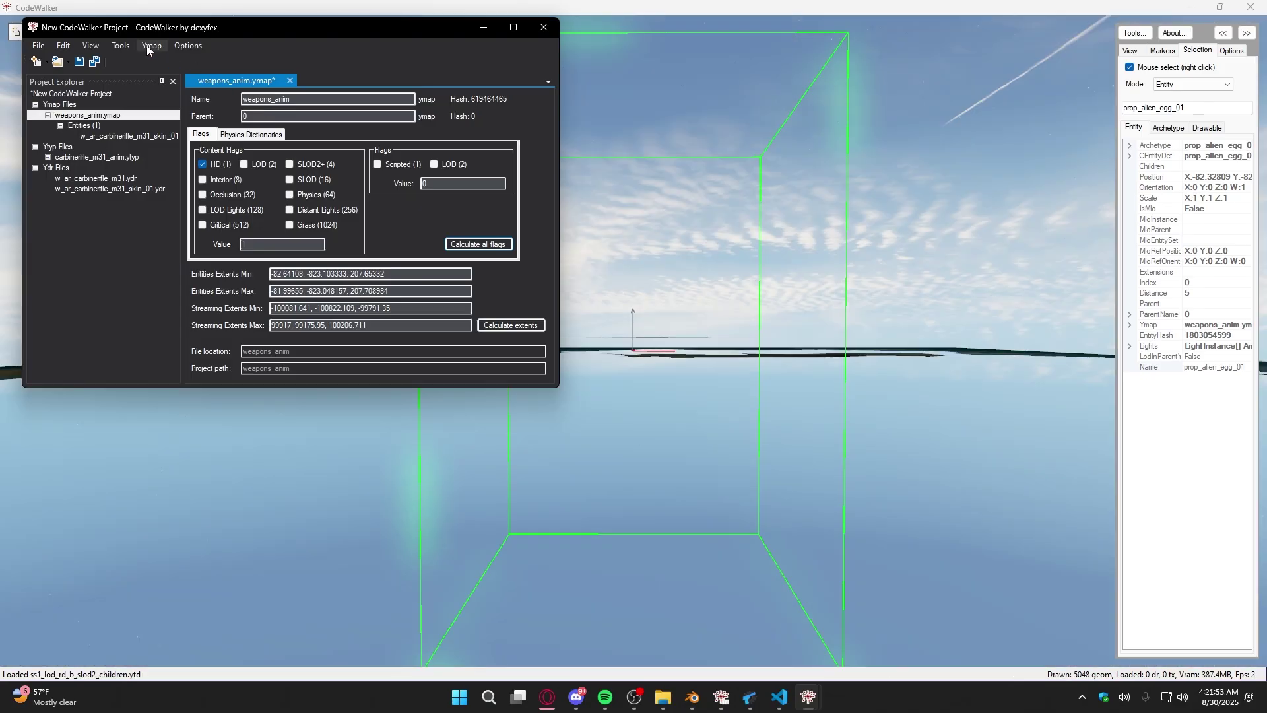
- Generate the project's manifest and save it as _manifest.ymf in animatedrifle's stream folder
{"action": "left_click", "coordinate": [149, 46]}
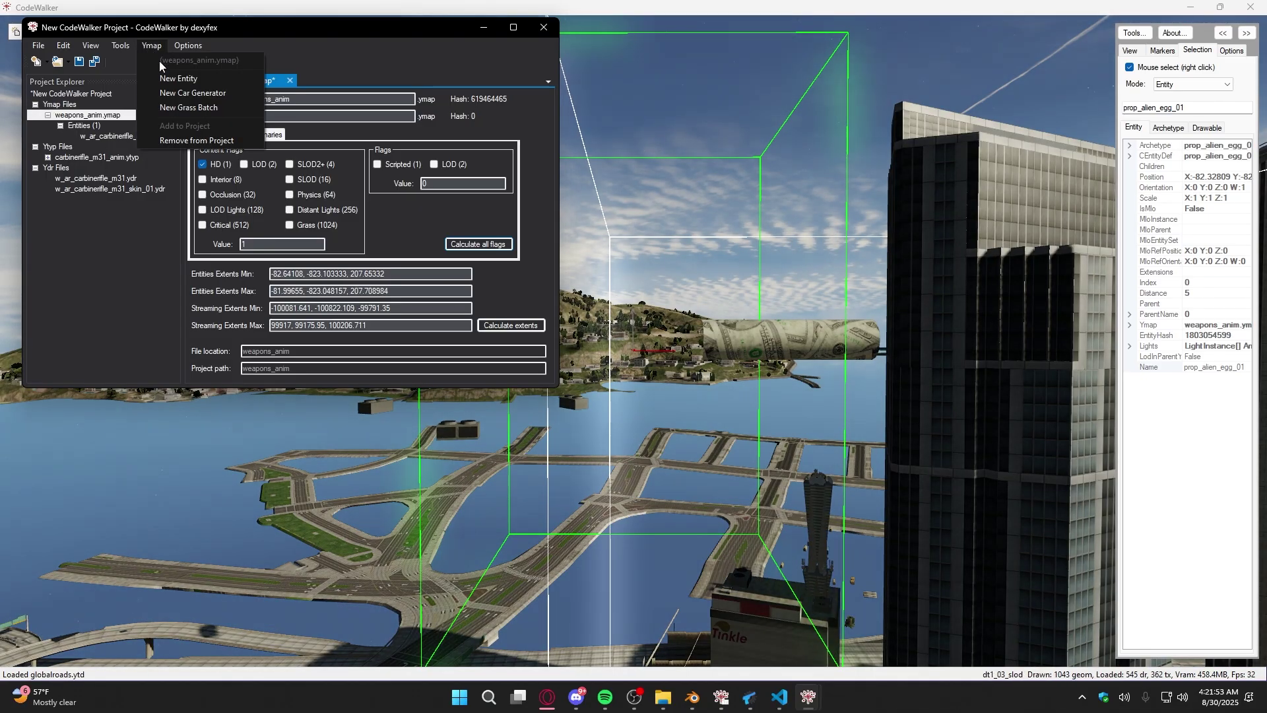
{"action": "mouse_move", "coordinate": [124, 47]}
{"action": "left_click", "coordinate": [165, 60]}
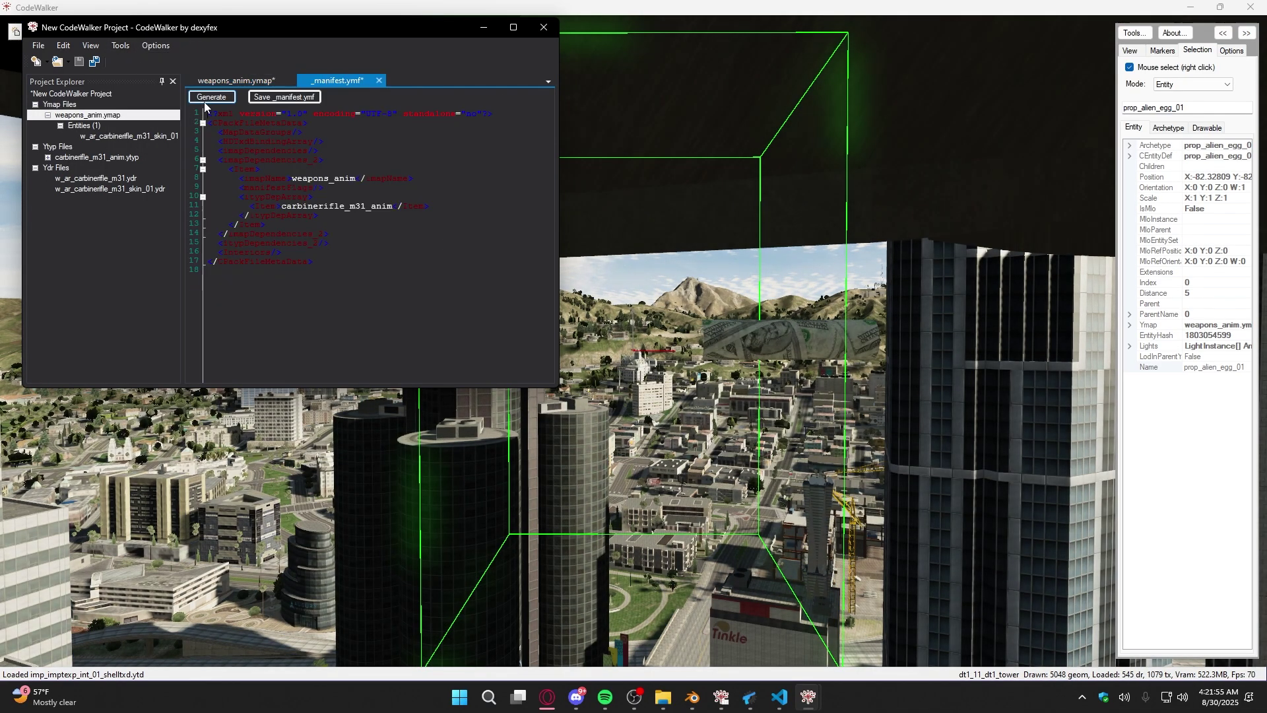
{"action": "left_click", "coordinate": [291, 97]}
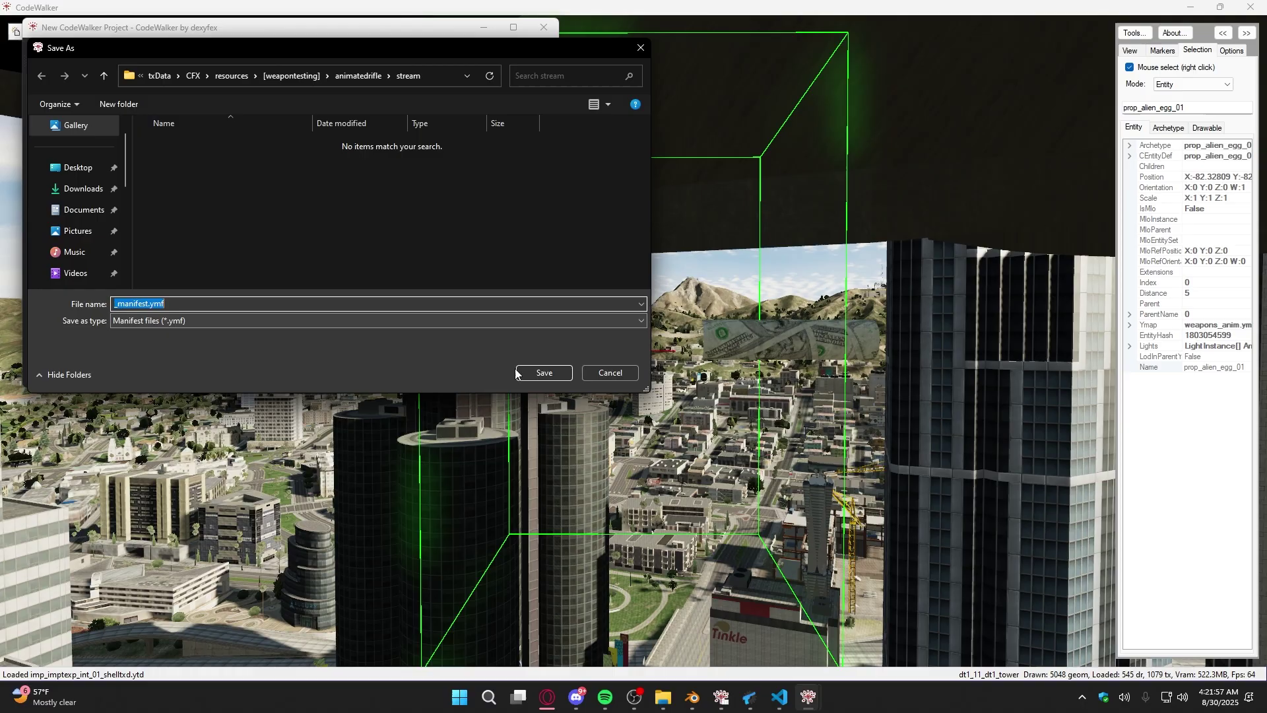
{"action": "left_click", "coordinate": [543, 374]}
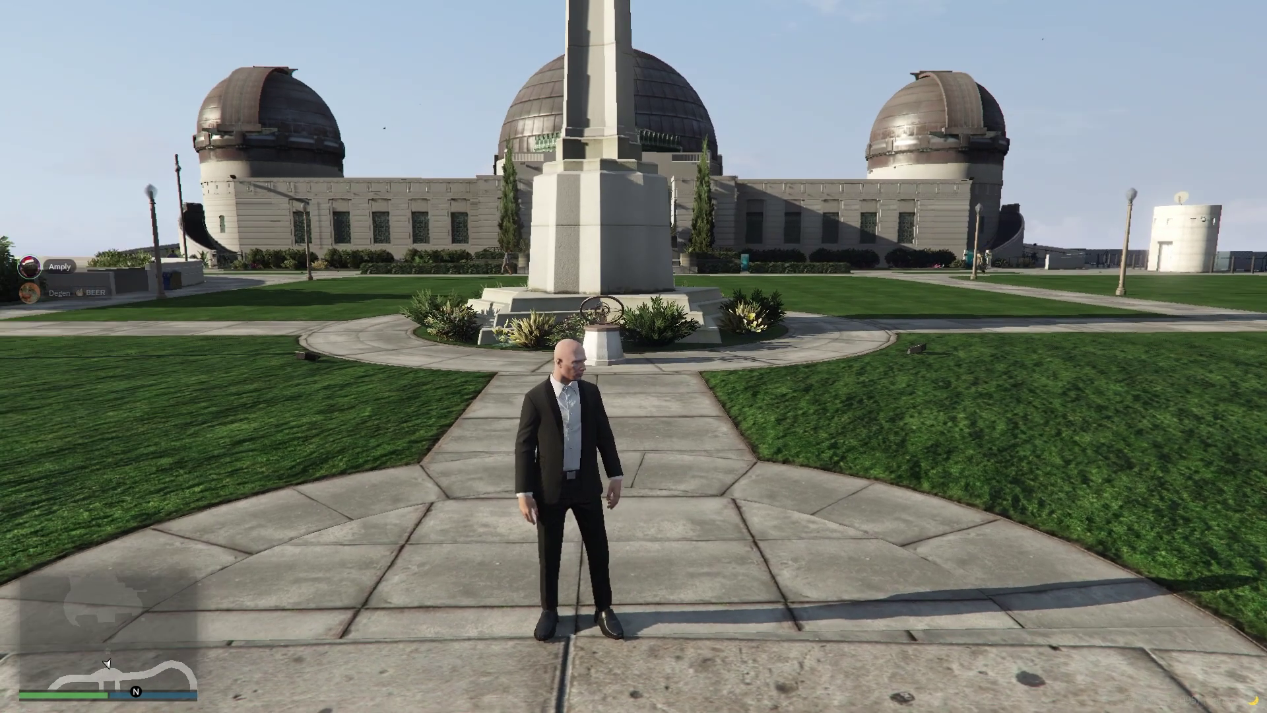
- Switch to the FiveM game, give the character weapon_assaultrifle with the /givegun chat command, and examine the animated skin
{"action": "type", "text": "t/weapon"}
{"action": "key", "text": "BackSpace"}
{"action": "key", "text": "BackSpace"}
{"action": "key", "text": "BackSpace"}
{"action": "key", "text": "BackSpace"}
{"action": "key", "text": "BackSpace"}
{"action": "key", "text": "BackSpace"}
{"action": "type", "text": "give"}
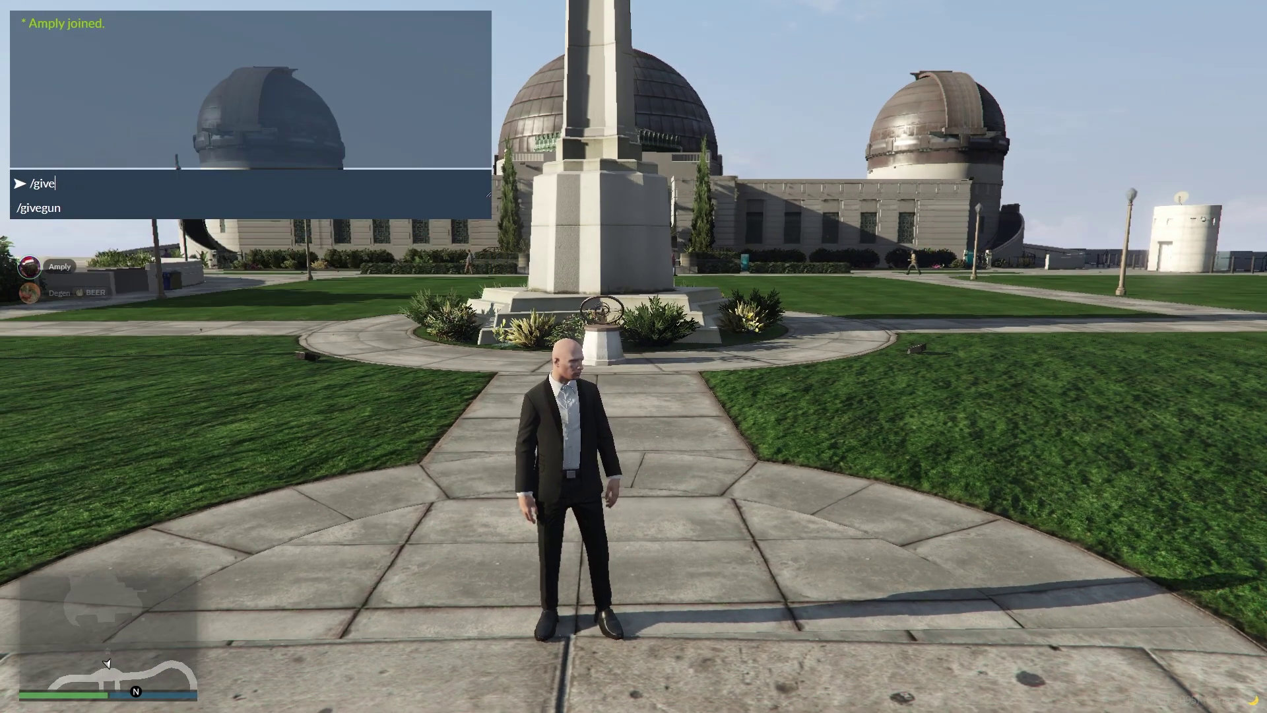
{"action": "type", "text": "gun weapon_assaultrifle"}
{"action": "key", "text": "Return"}
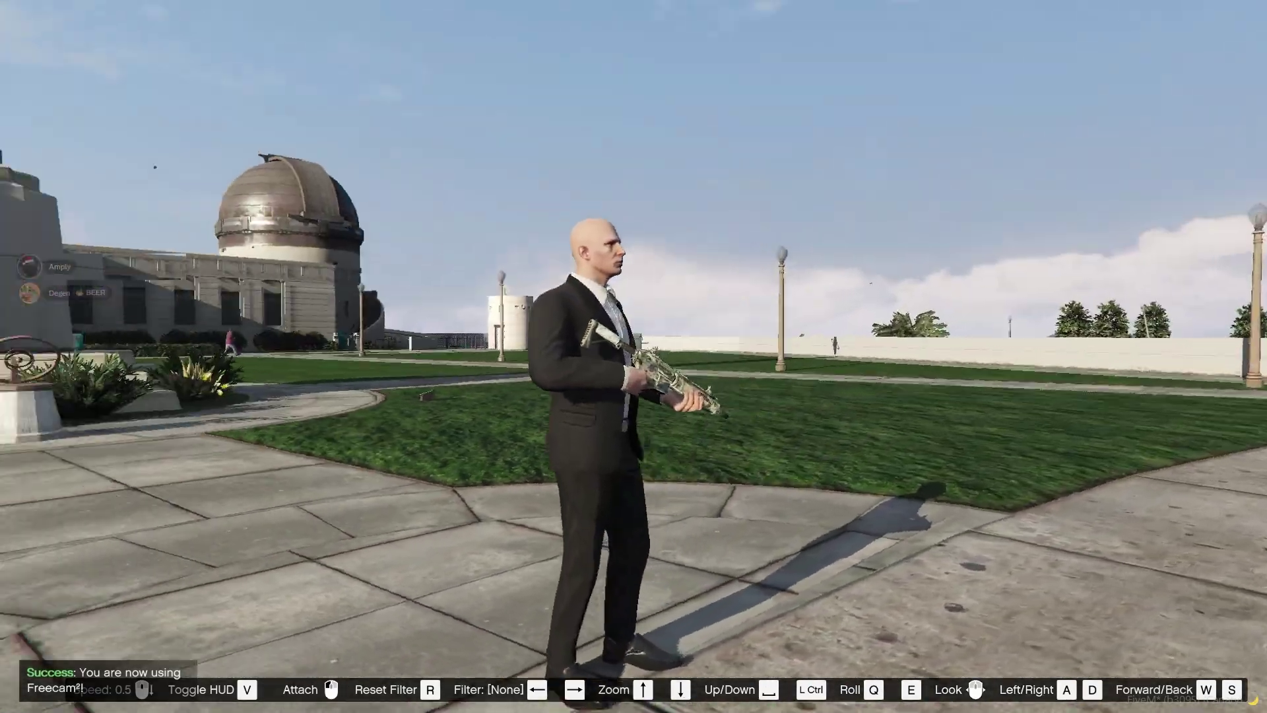
{"action": "key", "text": "w"}
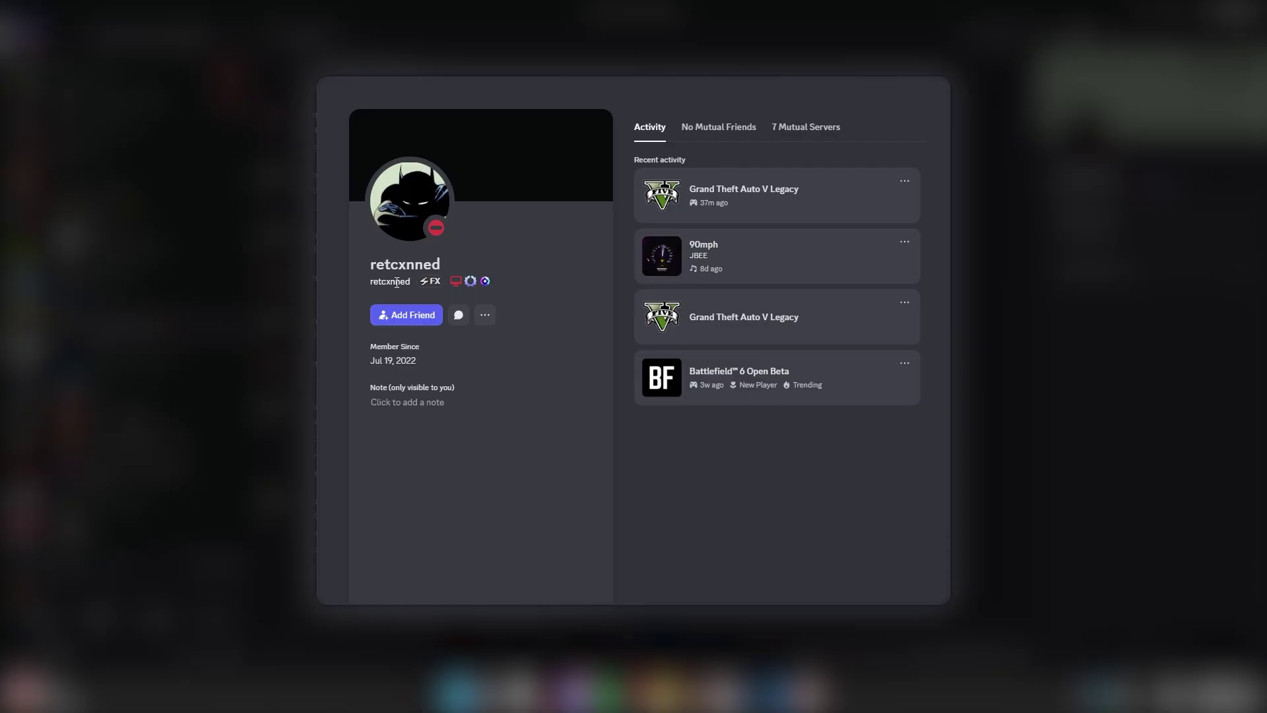
{"action": "key", "text": "Escape"}
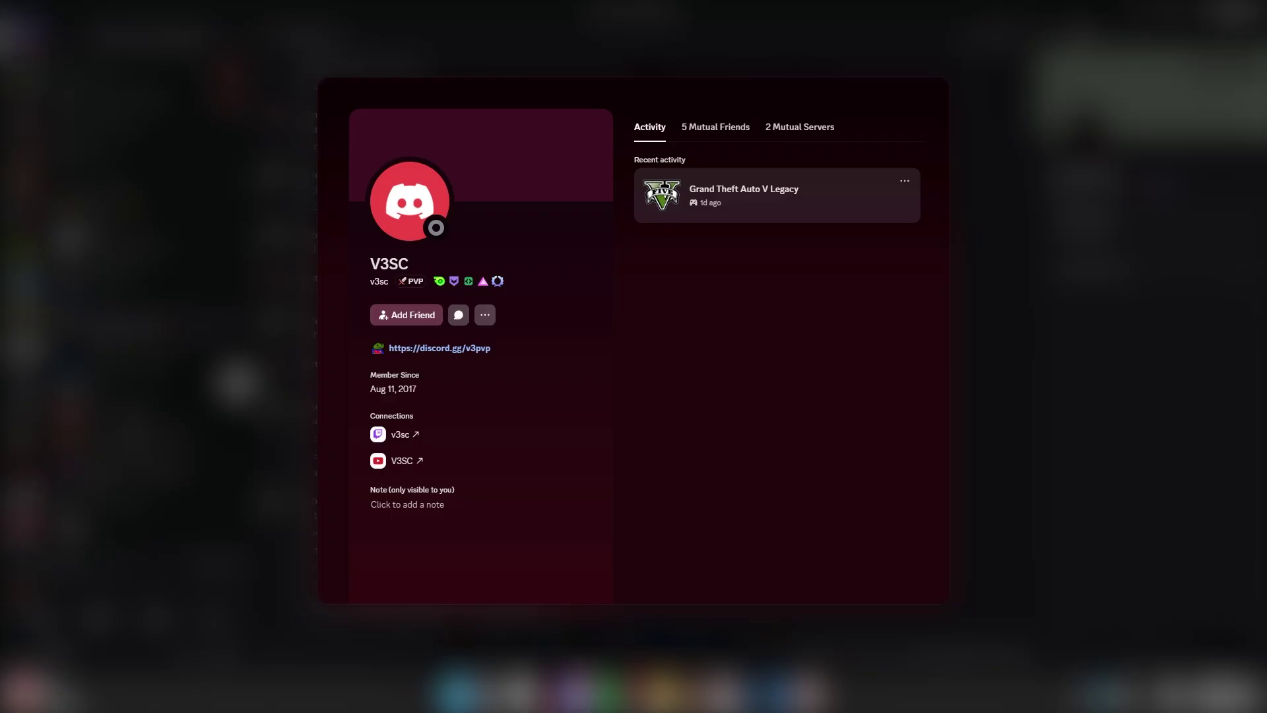
{"action": "key", "text": "Escape"}
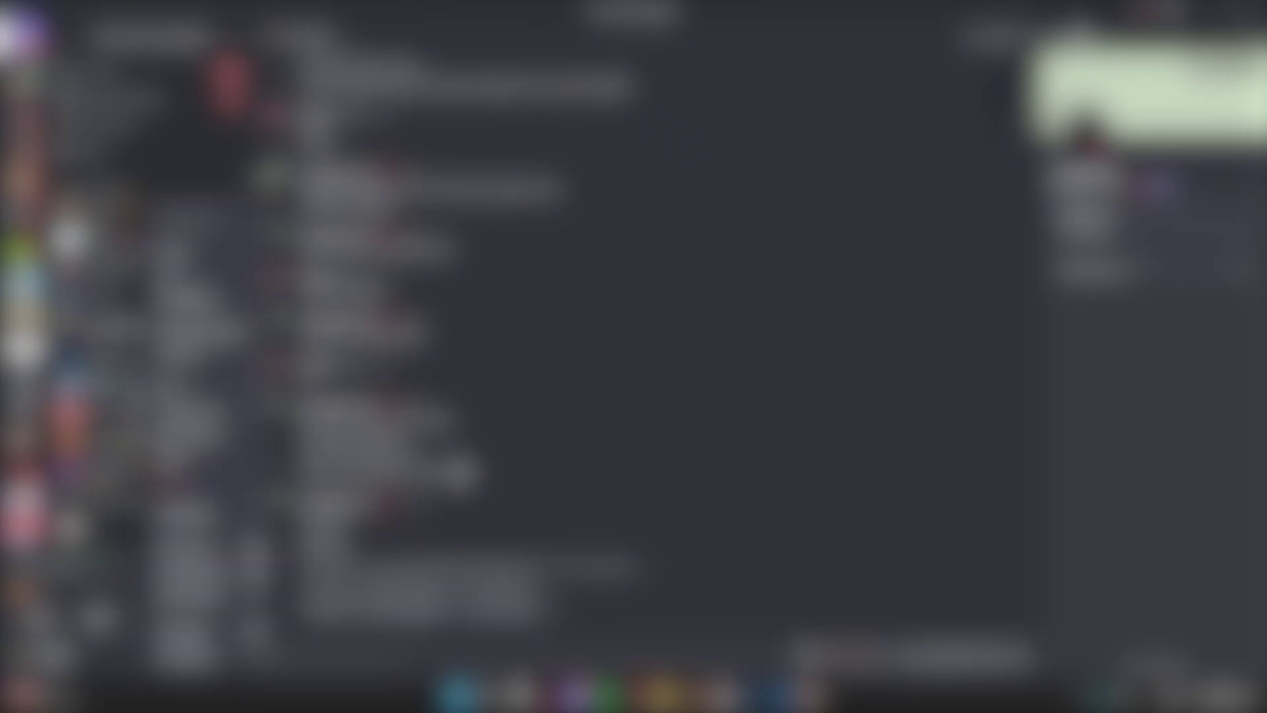
{"action": "left_click", "coordinate": [348, 293]}
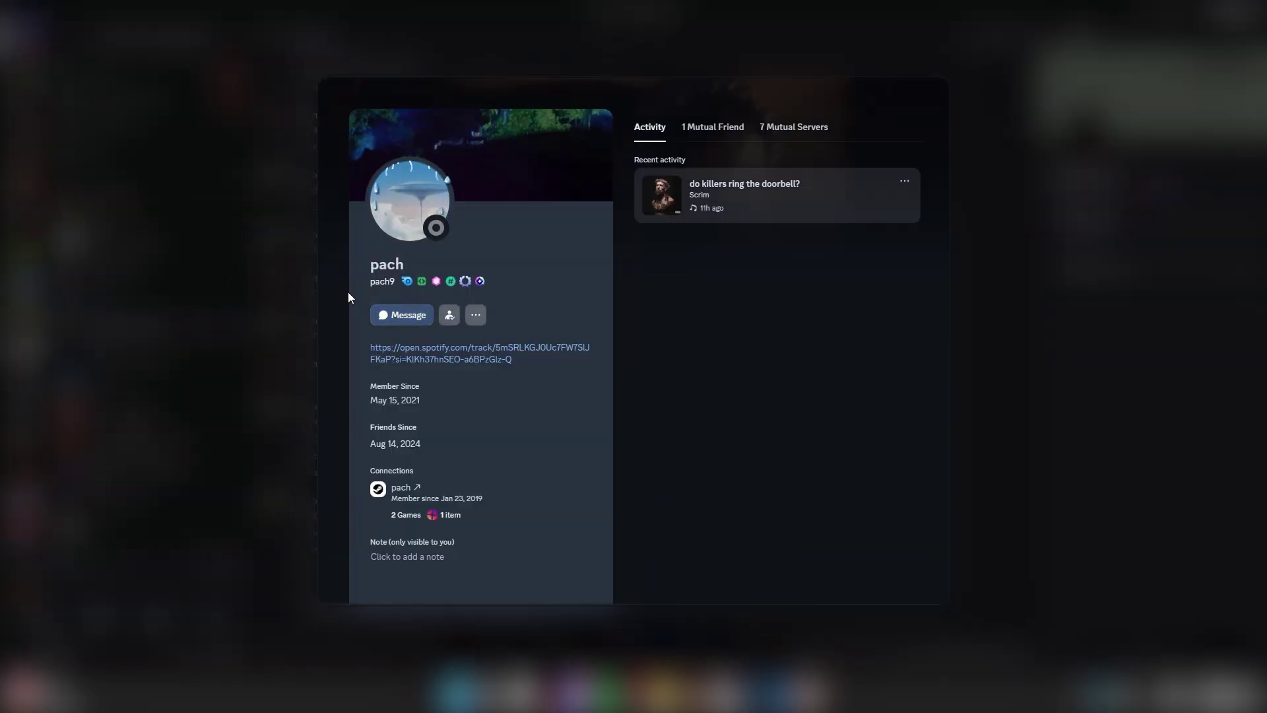